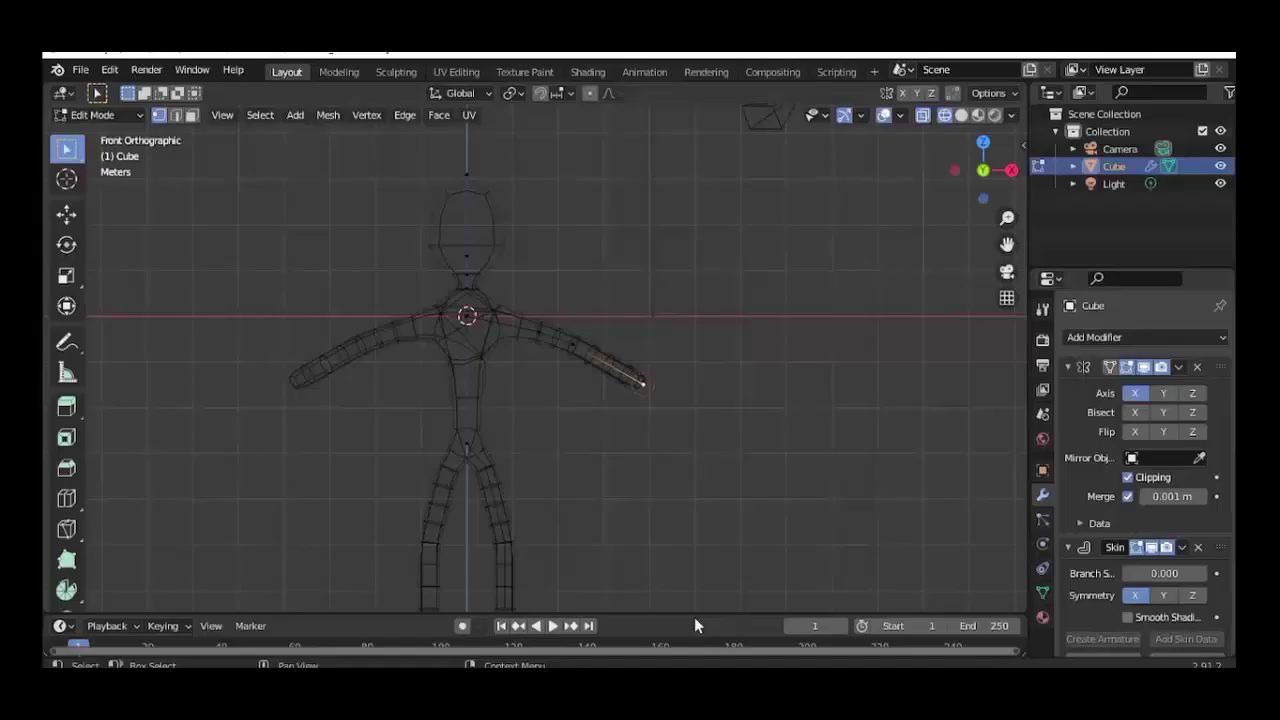
Extrude a new segment from the right arm's tip vertex.
{"action": "scroll", "coordinate": [643, 406], "scroll_direction": "up", "scroll_amount": 2}
{"action": "scroll", "coordinate": [643, 406], "scroll_direction": "up", "scroll_amount": 3}
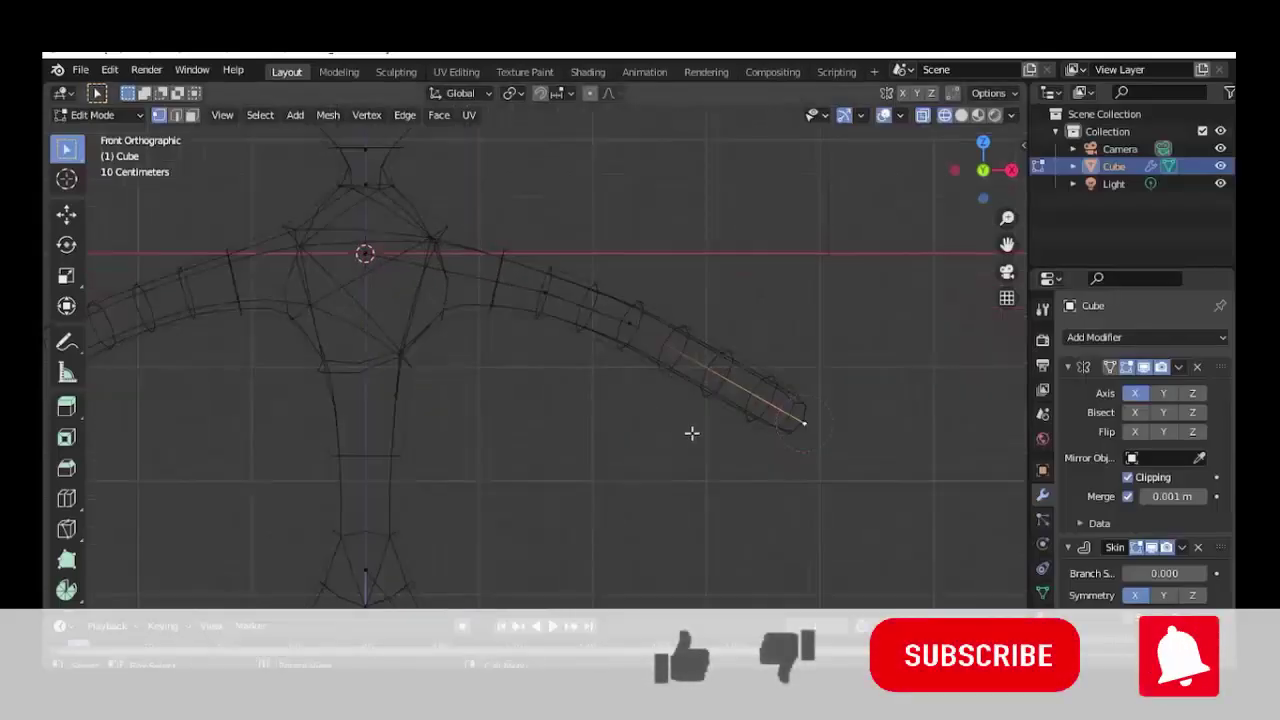
{"action": "middle_click_drag", "start_coordinate": [682, 430], "coordinate": [540, 365], "text": "shift"}
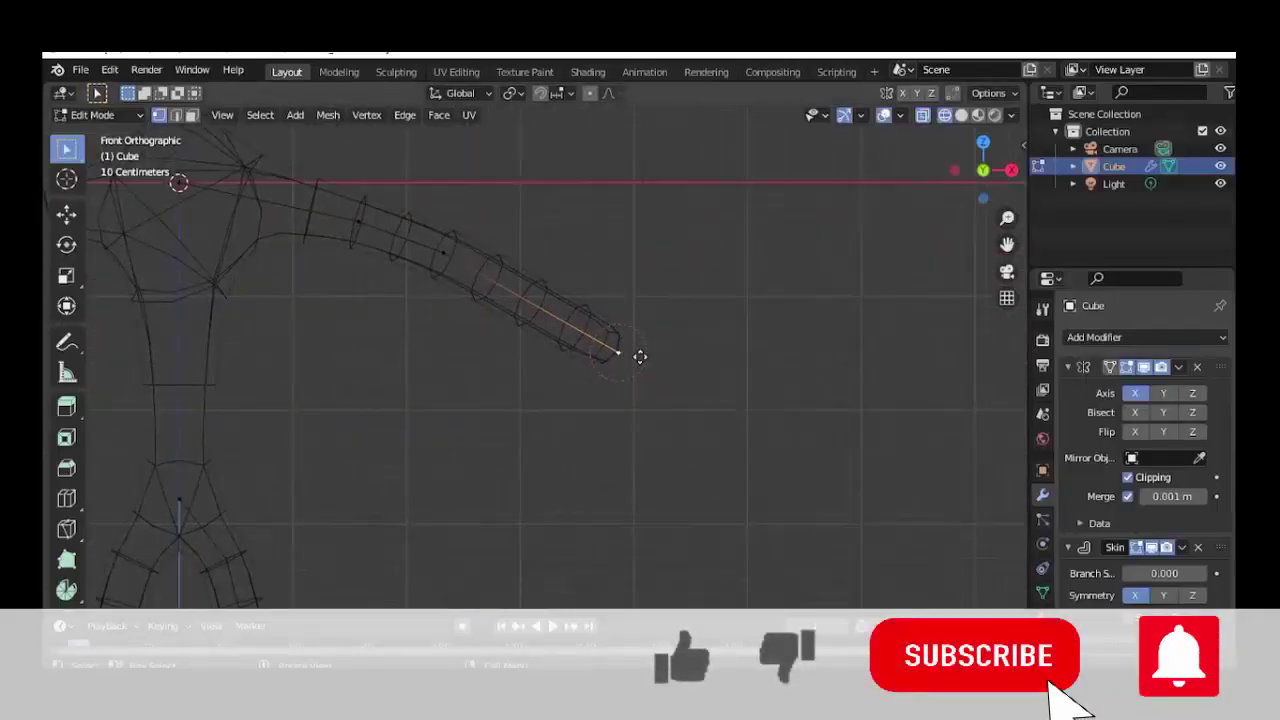
{"action": "key", "text": "g"}
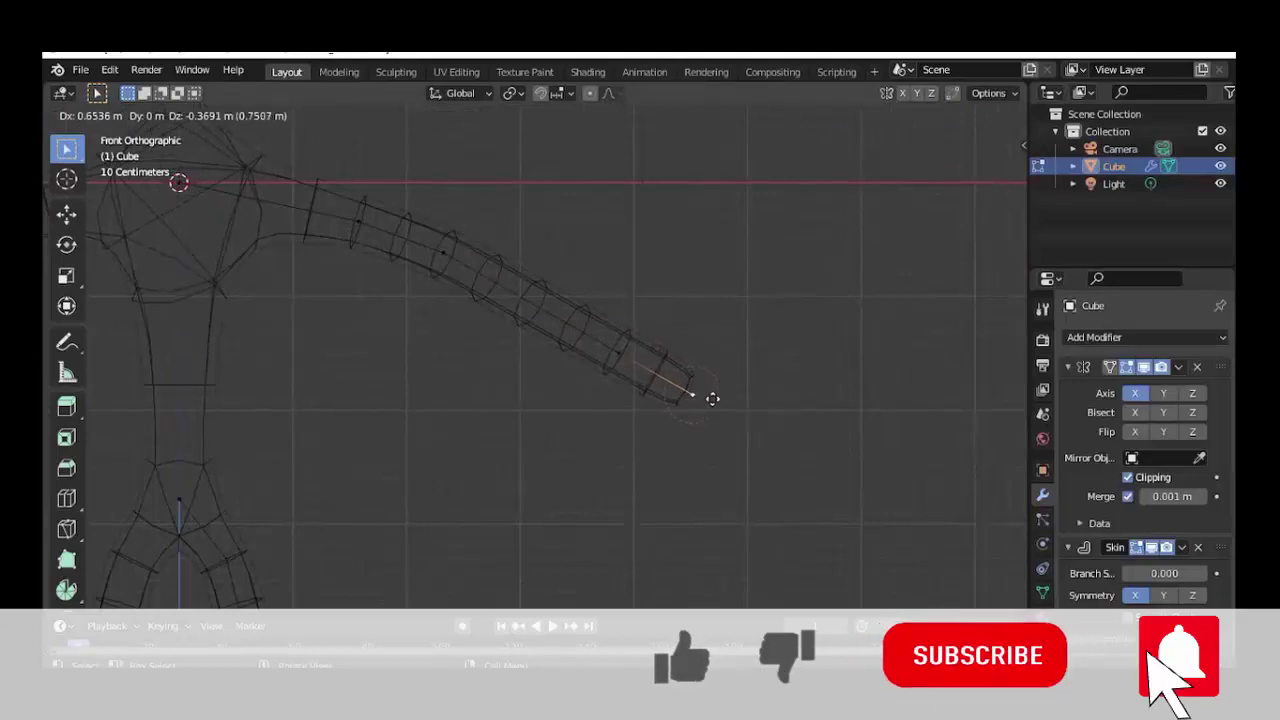
{"action": "left_click", "coordinate": [714, 400]}
{"action": "middle_click_drag", "start_coordinate": [714, 400], "coordinate": [635, 460]}
In Top view, move the new arm tip outward and down.
{"action": "scroll", "coordinate": [633, 458], "scroll_direction": "down", "scroll_amount": 5}
{"action": "key", "text": "KP_7"}
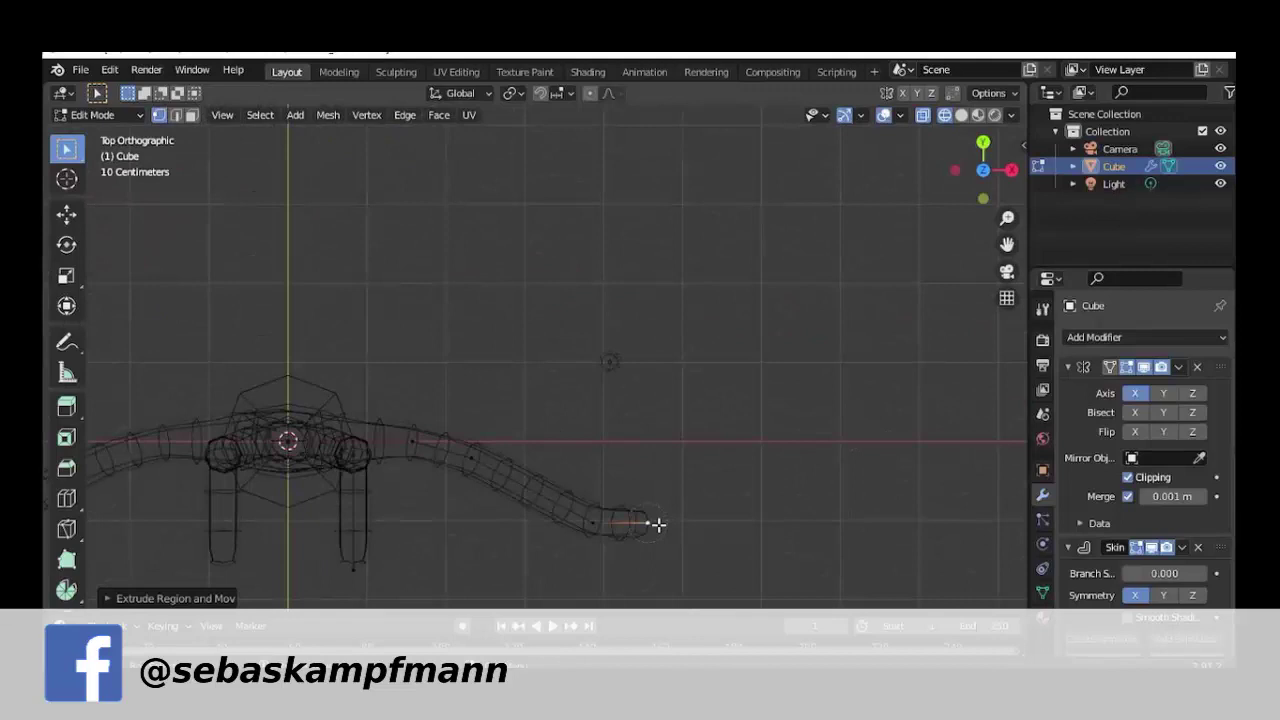
{"action": "key", "text": "g"}
{"action": "left_click", "coordinate": [655, 550]}
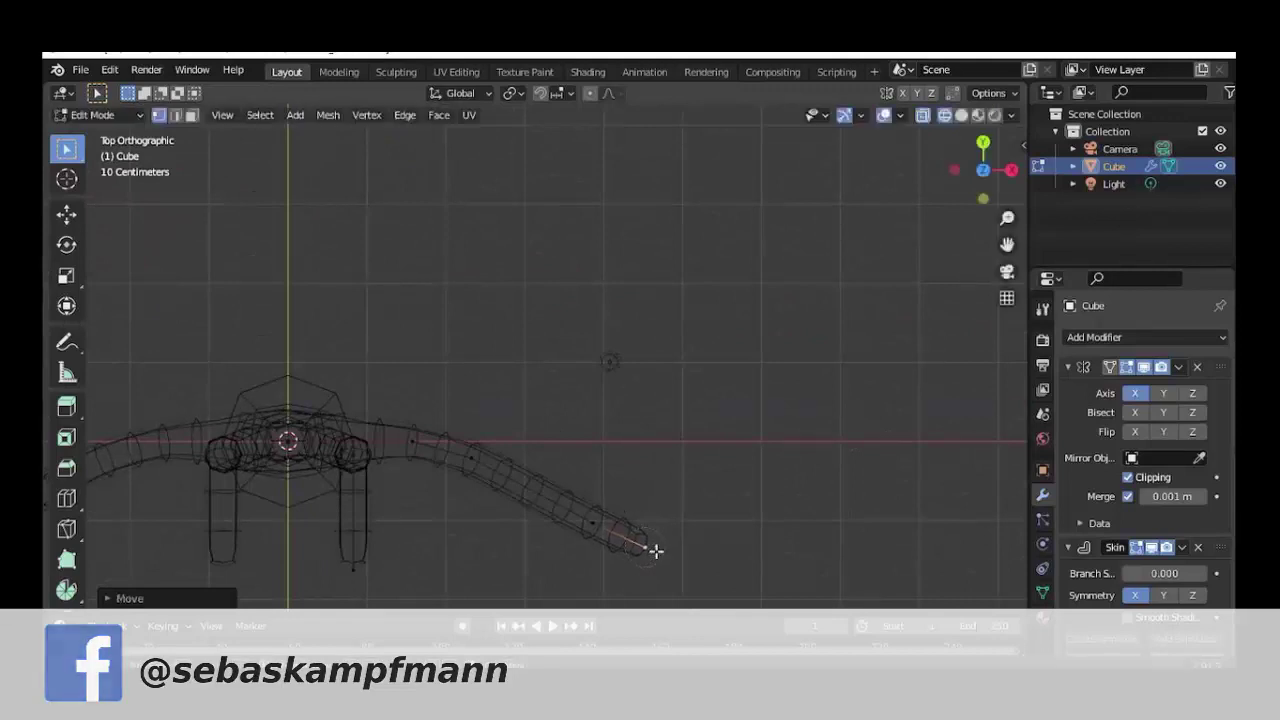
{"action": "mouse_move", "coordinate": [655, 550]}
{"action": "middle_mouse_down"}
{"action": "mouse_move", "coordinate": [663, 429]}
{"action": "mouse_move", "coordinate": [629, 471]}
{"action": "mouse_move", "coordinate": [564, 491]}
{"action": "mouse_move", "coordinate": [594, 506]}
{"action": "middle_mouse_up"}
Start the Shortcut VUr on-screen keystroke display from the sidebar.
{"action": "key", "text": "KP_1"}
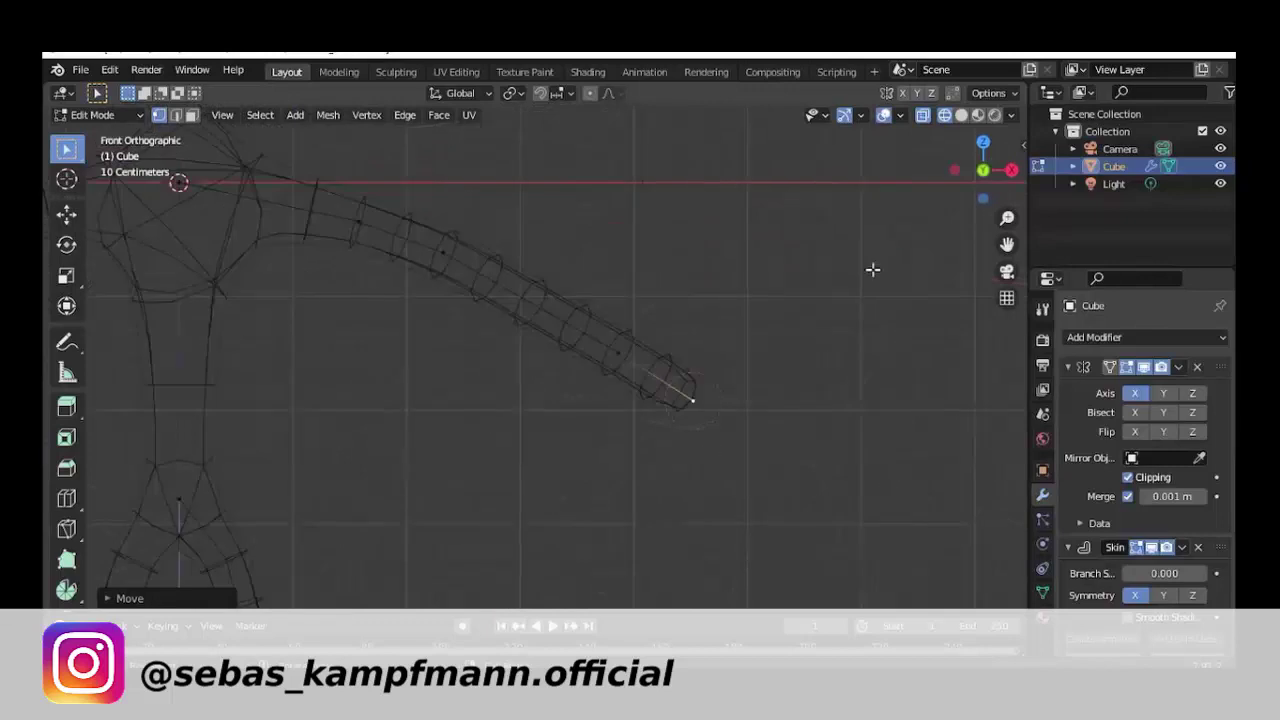
{"action": "key", "text": "n"}
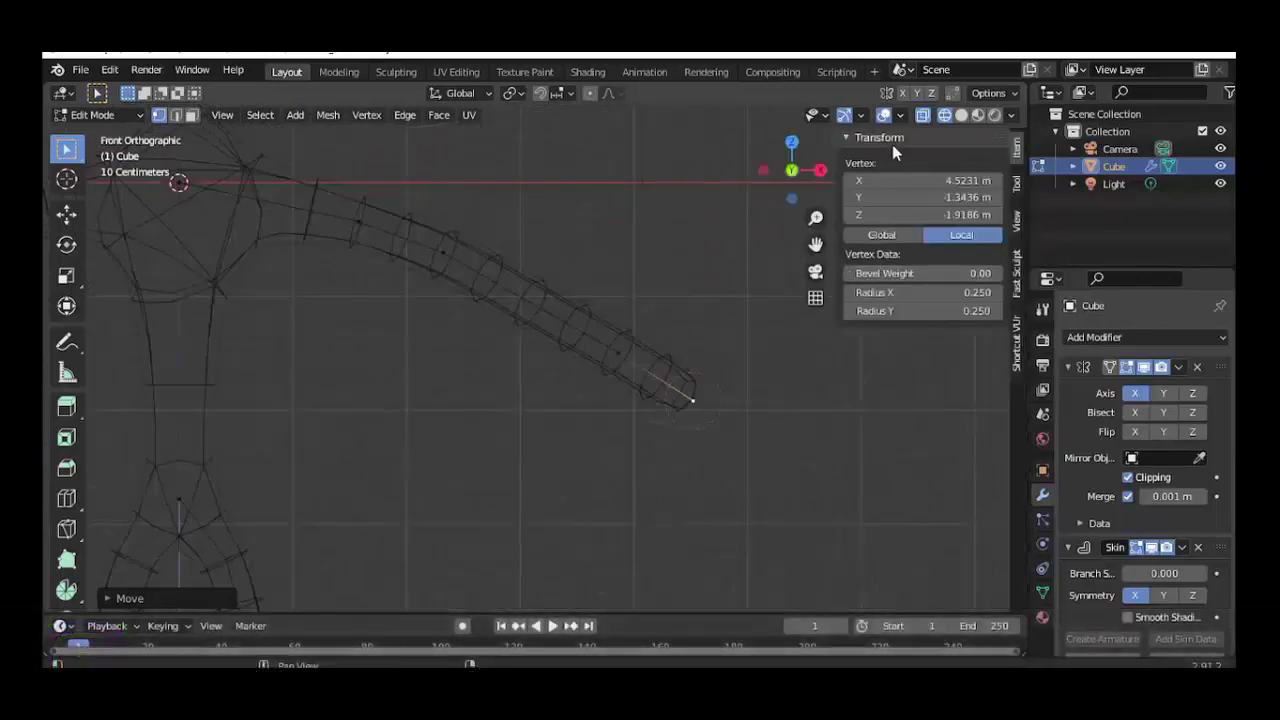
{"action": "left_click", "coordinate": [1016, 338]}
{"action": "left_click", "coordinate": [925, 163]}
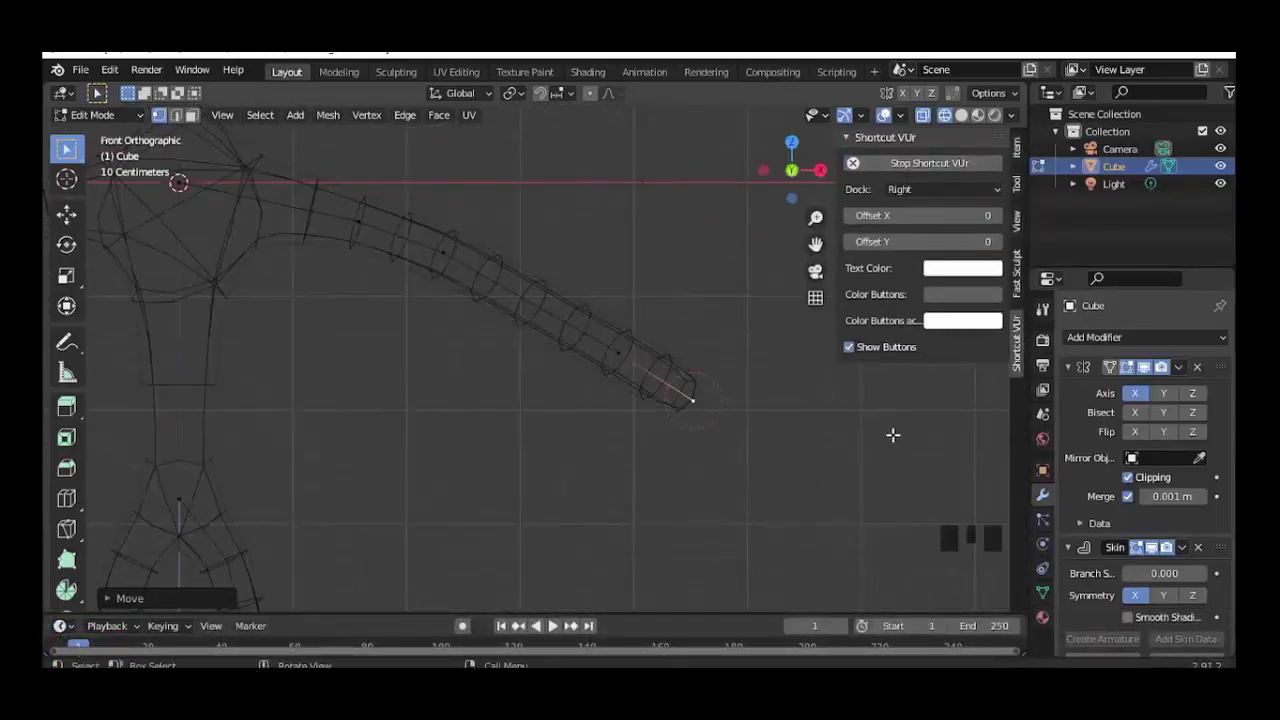
{"action": "key", "text": "n"}
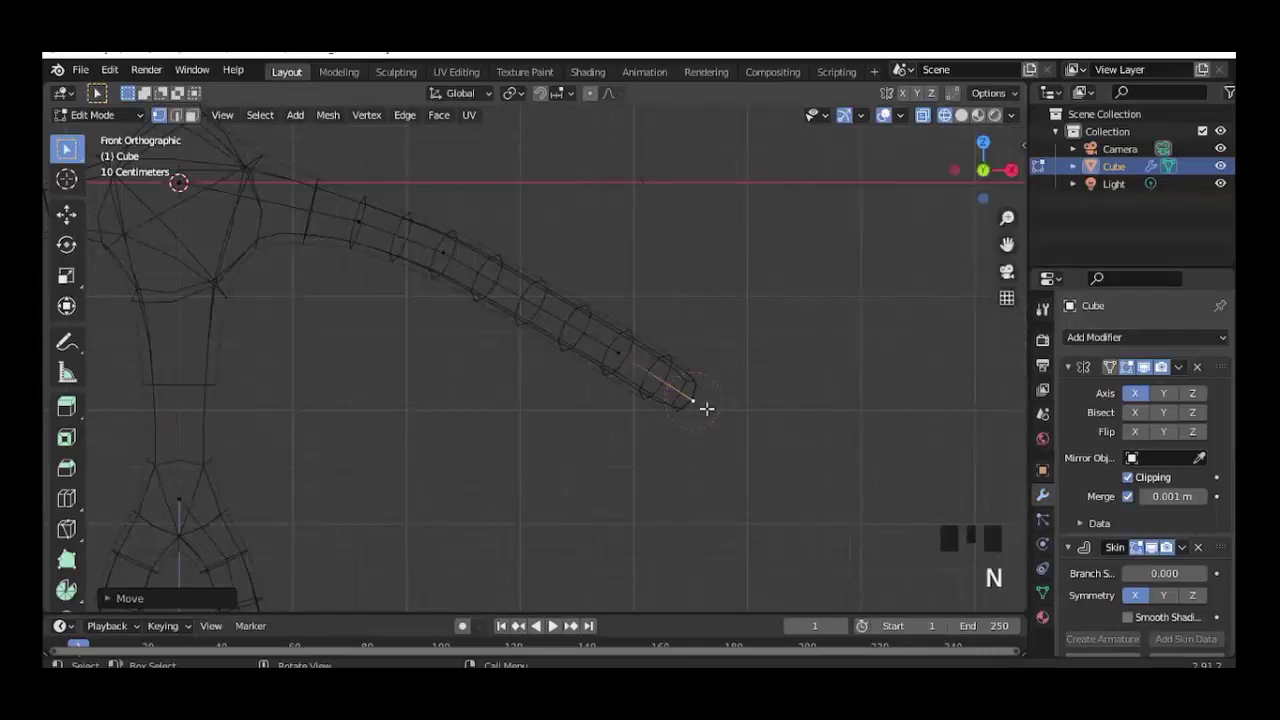
Enlarge the arm tip's skin radius to form a palm.
{"action": "key", "text": "ctrl+a"}
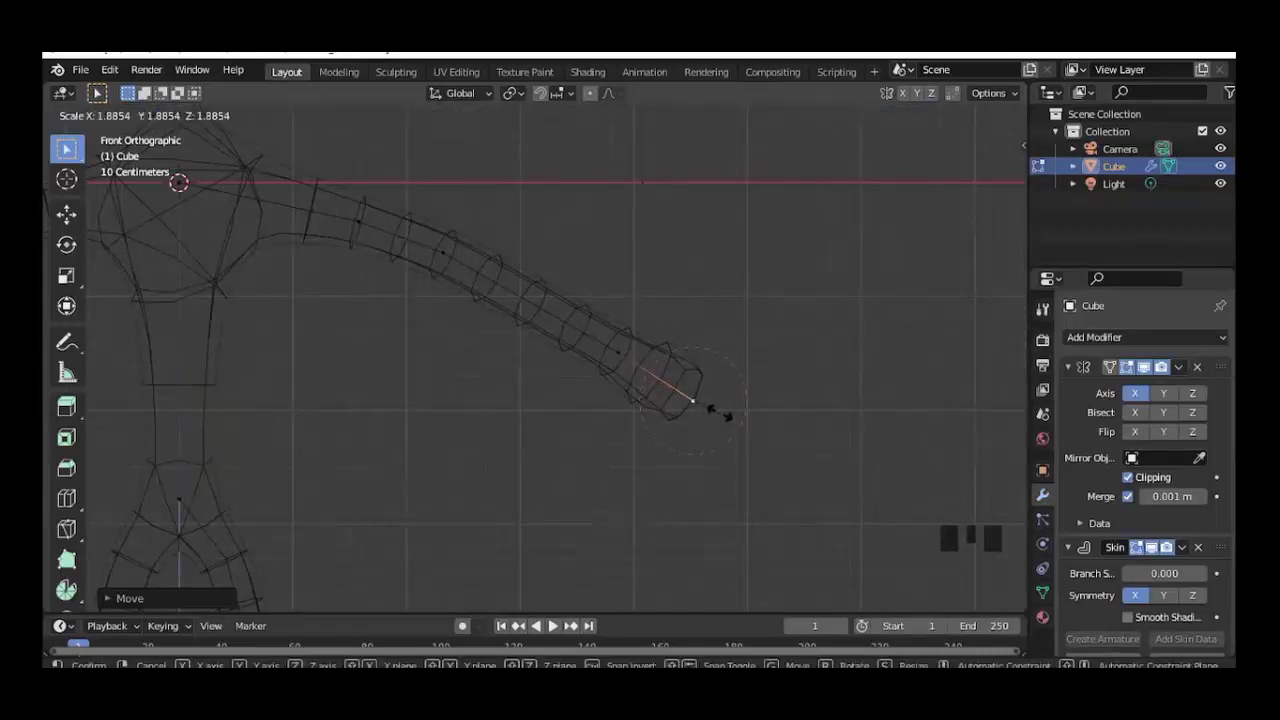
{"action": "left_click", "coordinate": [712, 410]}
{"action": "mouse_move", "coordinate": [712, 410]}
{"action": "middle_mouse_down"}
{"action": "mouse_move", "coordinate": [648, 468]}
{"action": "mouse_move", "coordinate": [642, 497]}
{"action": "mouse_move", "coordinate": [603, 463]}
{"action": "mouse_move", "coordinate": [639, 453]}
{"action": "middle_mouse_up"}
{"action": "key", "text": "KP_7"}
{"action": "scroll", "coordinate": [640, 453], "scroll_direction": "up", "scroll_amount": 3}
Reposition the palm tip, then extrude a finger with a smaller skin radius.
{"action": "key", "text": "g"}
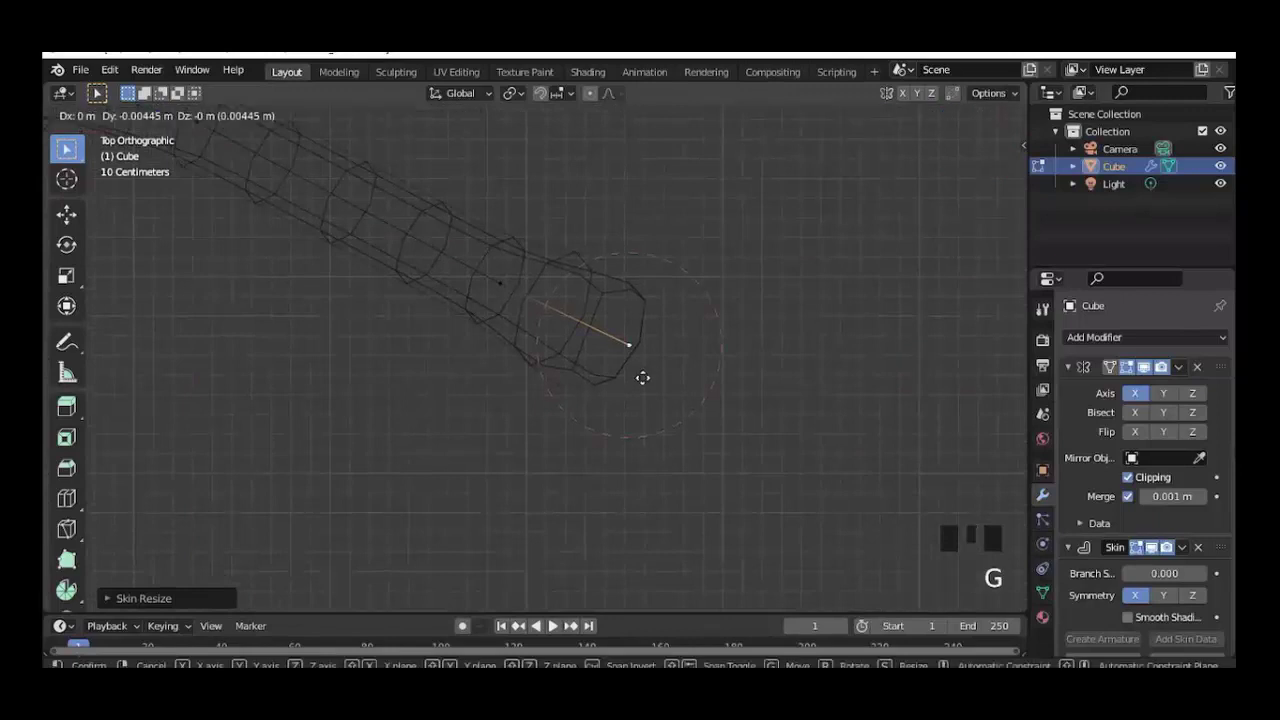
{"action": "left_click", "coordinate": [619, 374]}
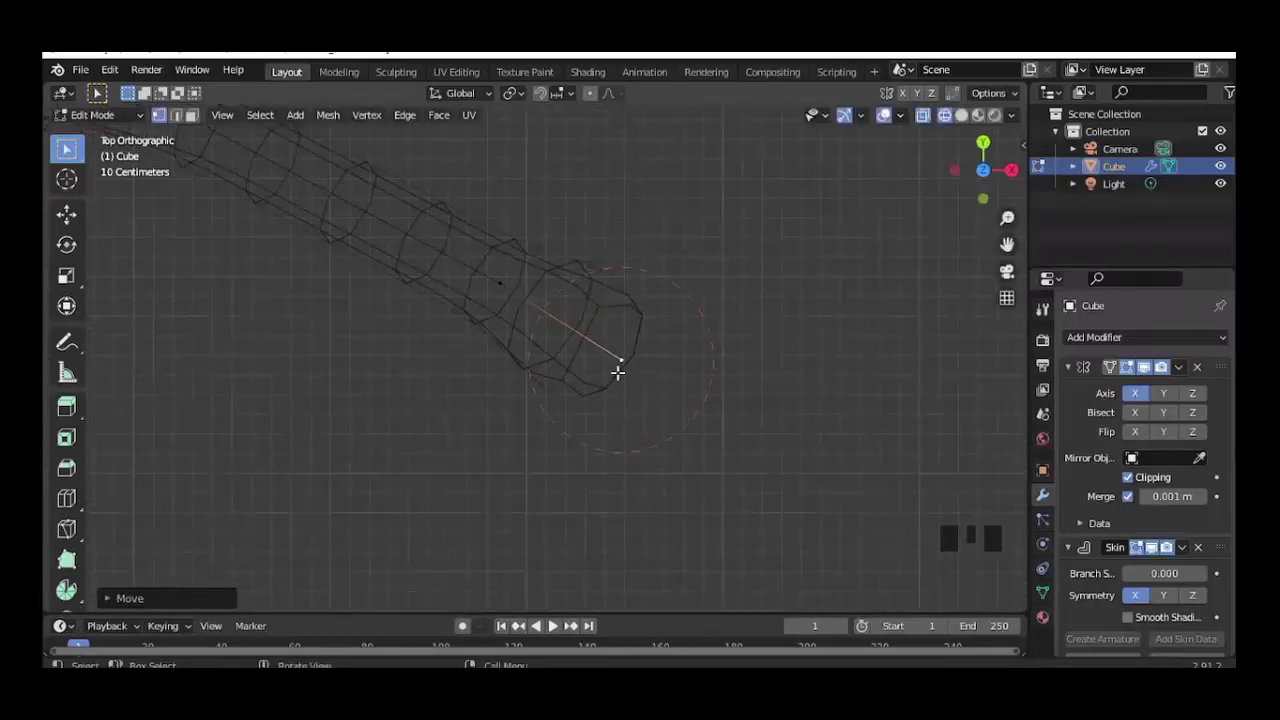
{"action": "key", "text": "e"}
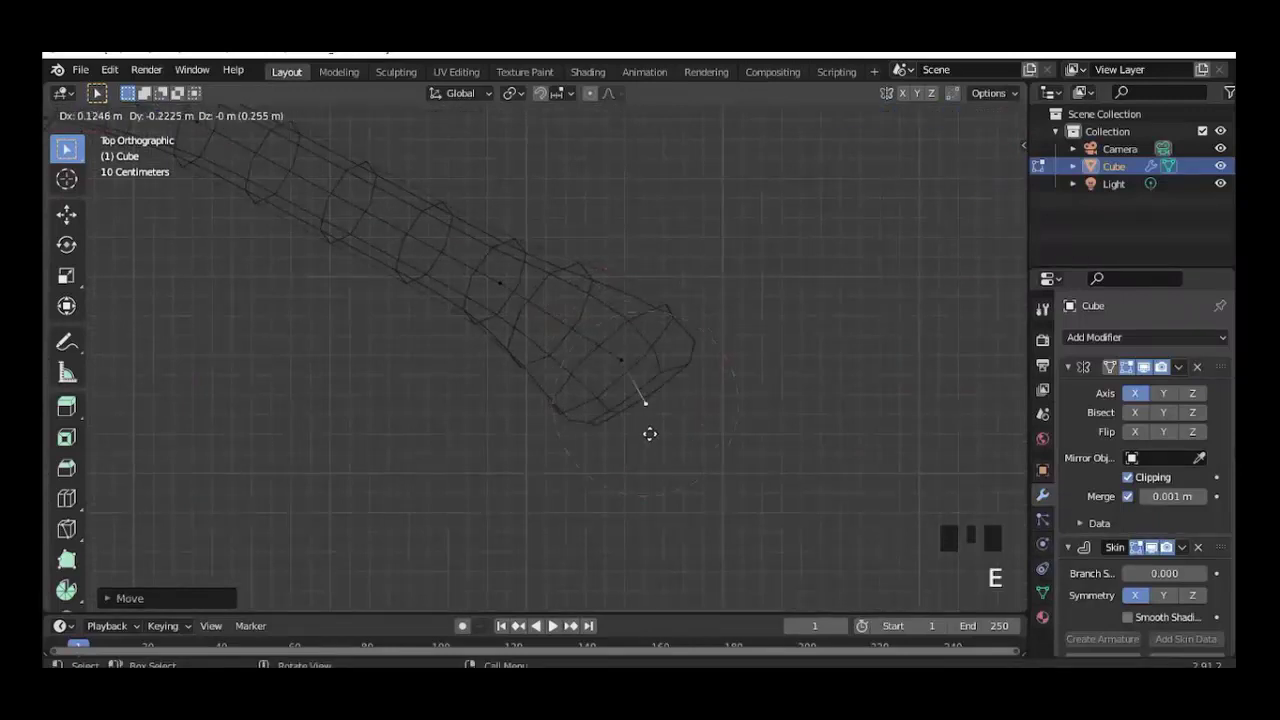
{"action": "left_click", "coordinate": [677, 489]}
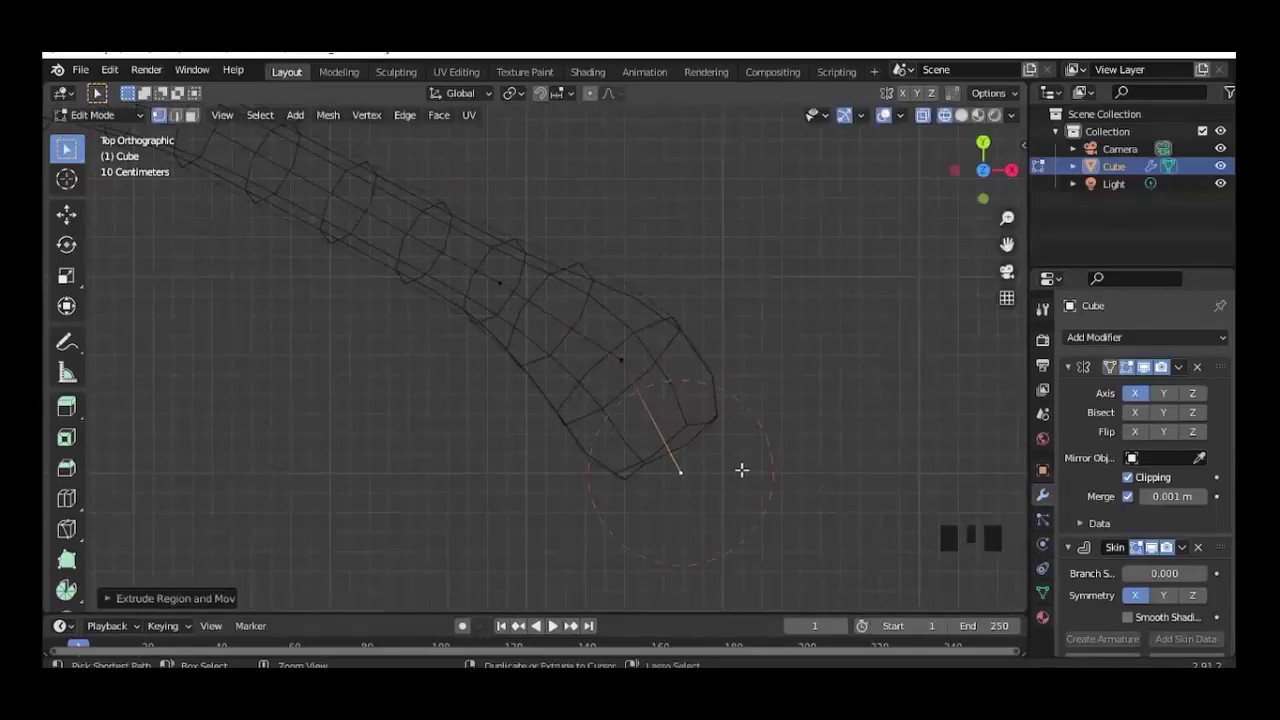
{"action": "key", "text": "ctrl+a"}
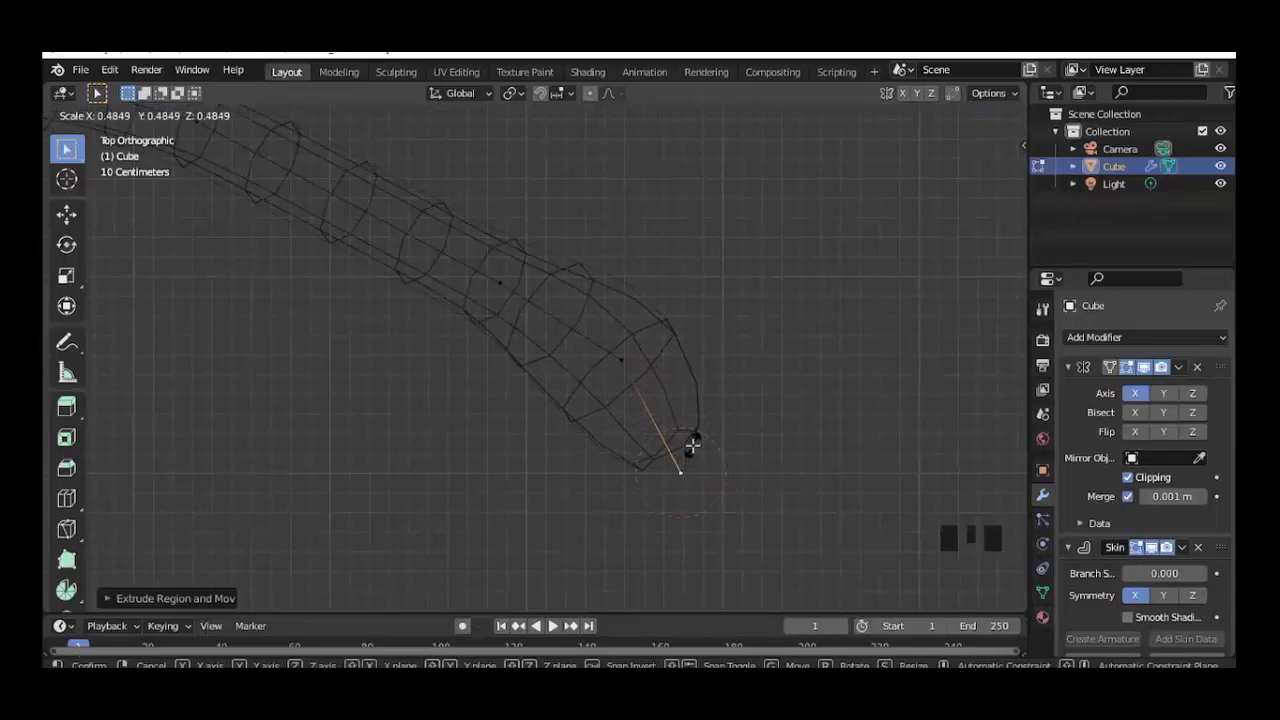
{"action": "left_click", "coordinate": [692, 440]}
Readjust the finger's thickness and move its tip into place.
{"action": "key", "text": "ctrl+a"}
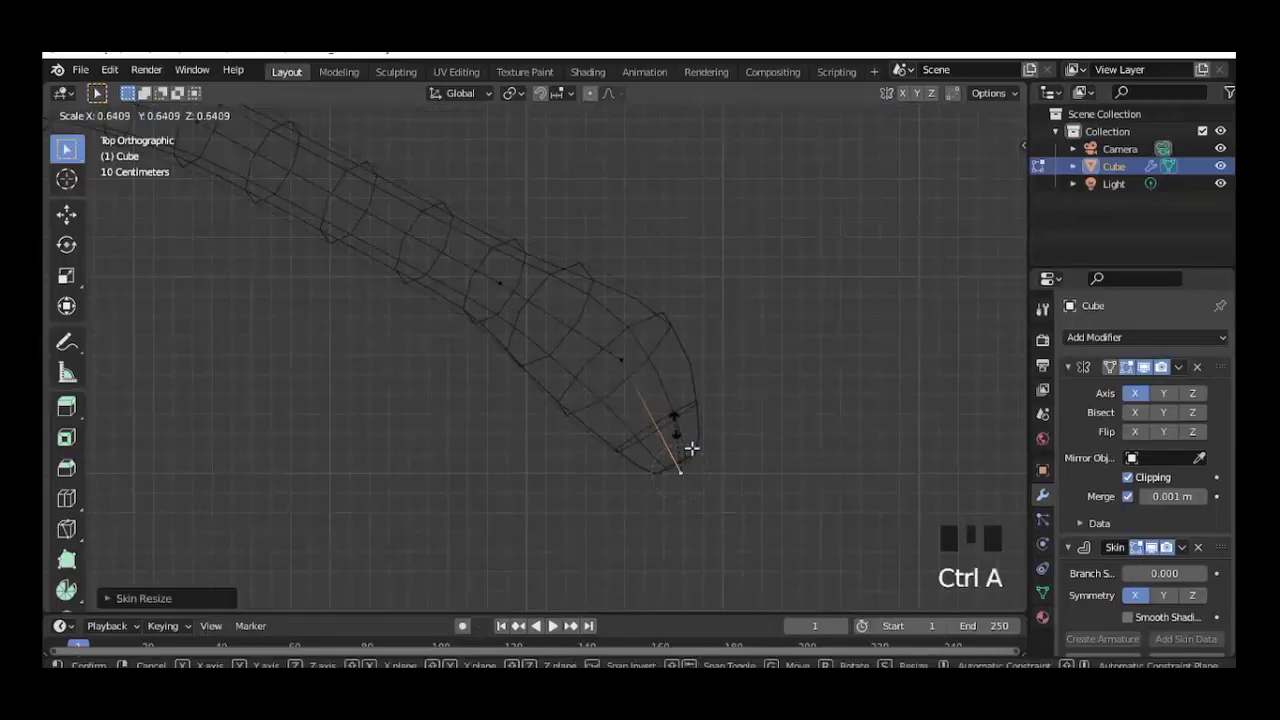
{"action": "left_click", "coordinate": [692, 449]}
{"action": "key", "text": "g"}
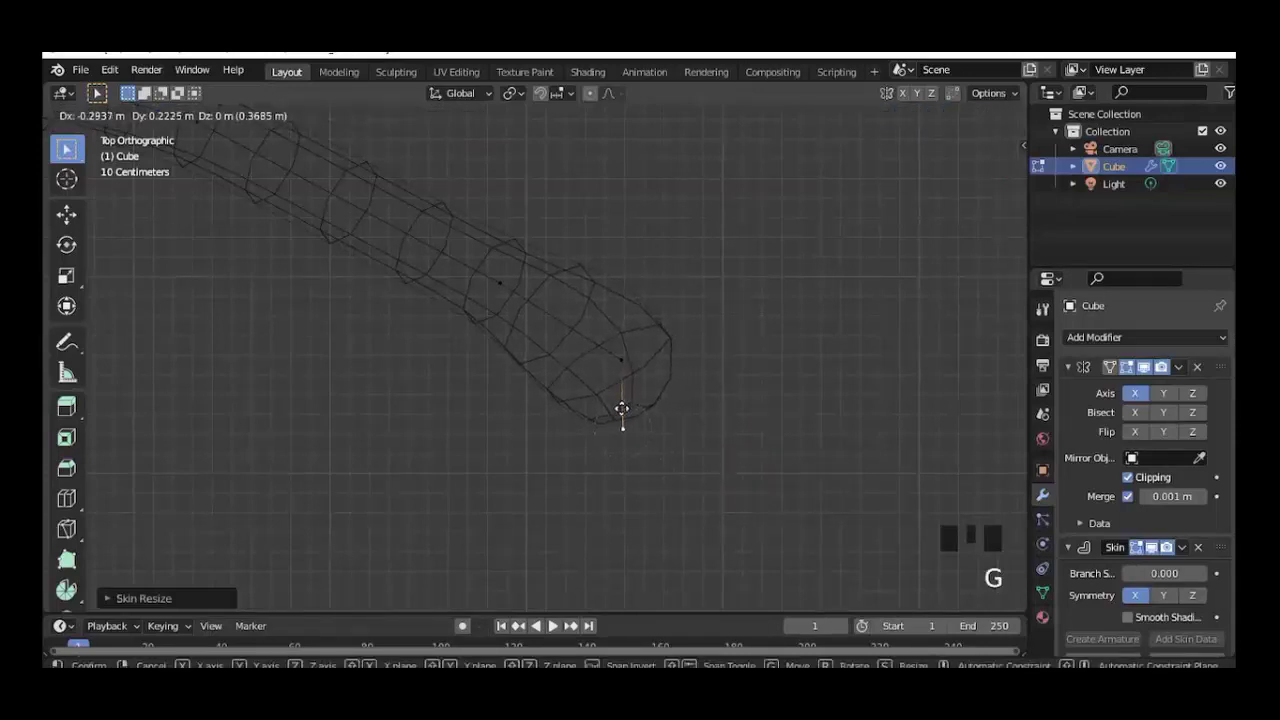
{"action": "left_click", "coordinate": [622, 410]}
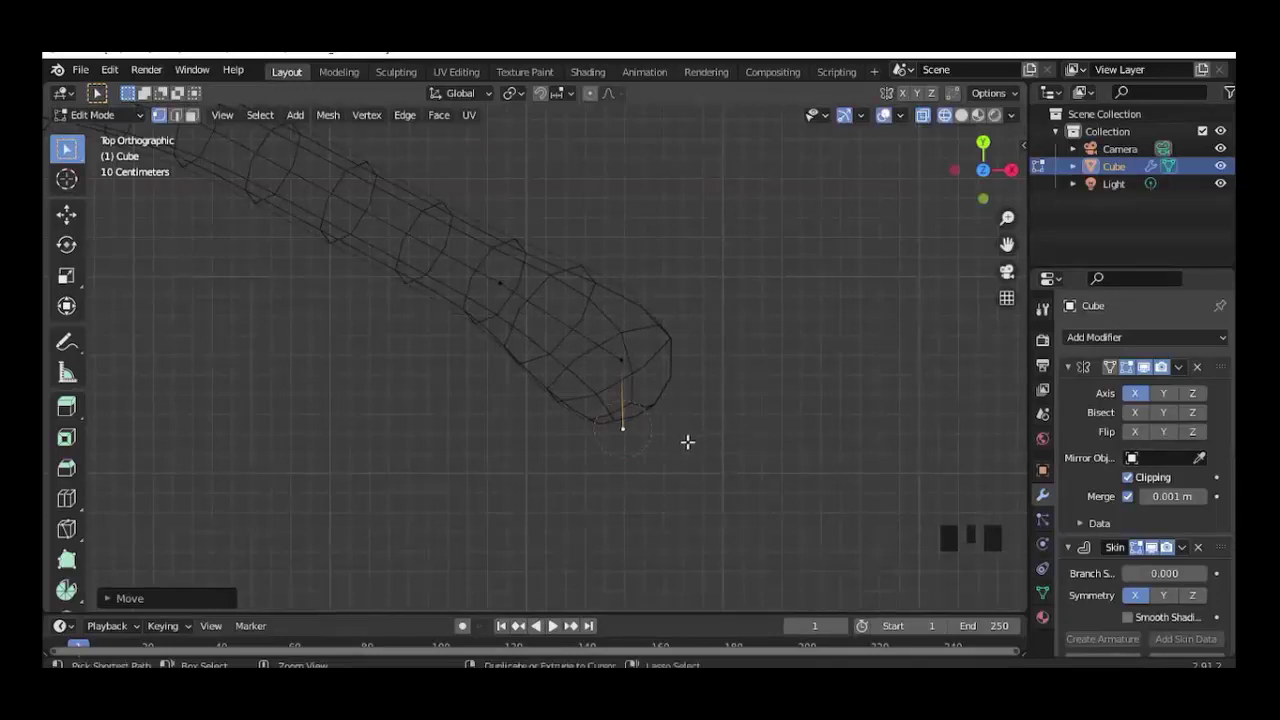
{"action": "key", "text": "ctrl+a"}
{"action": "left_click", "coordinate": [655, 437]}
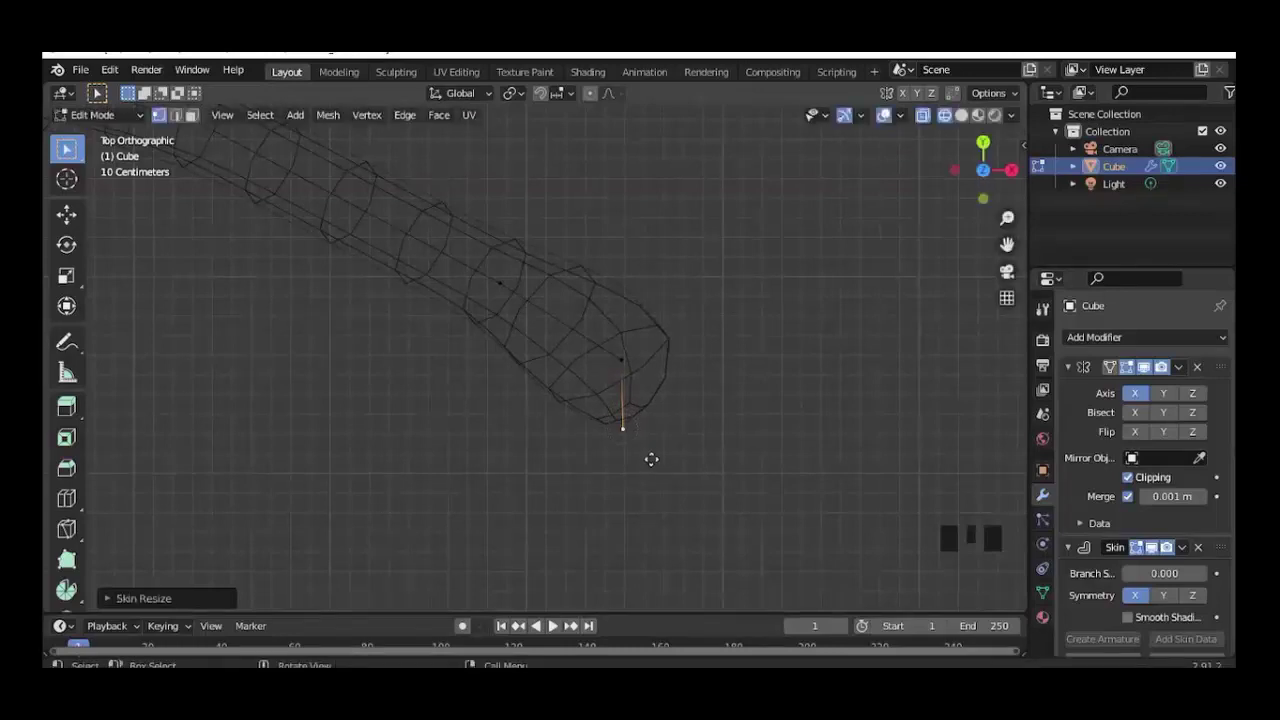
Extrude a second thinner finger from the palm and nudge its tip left.
{"action": "key", "text": "g"}
{"action": "left_click", "coordinate": [627, 370]}
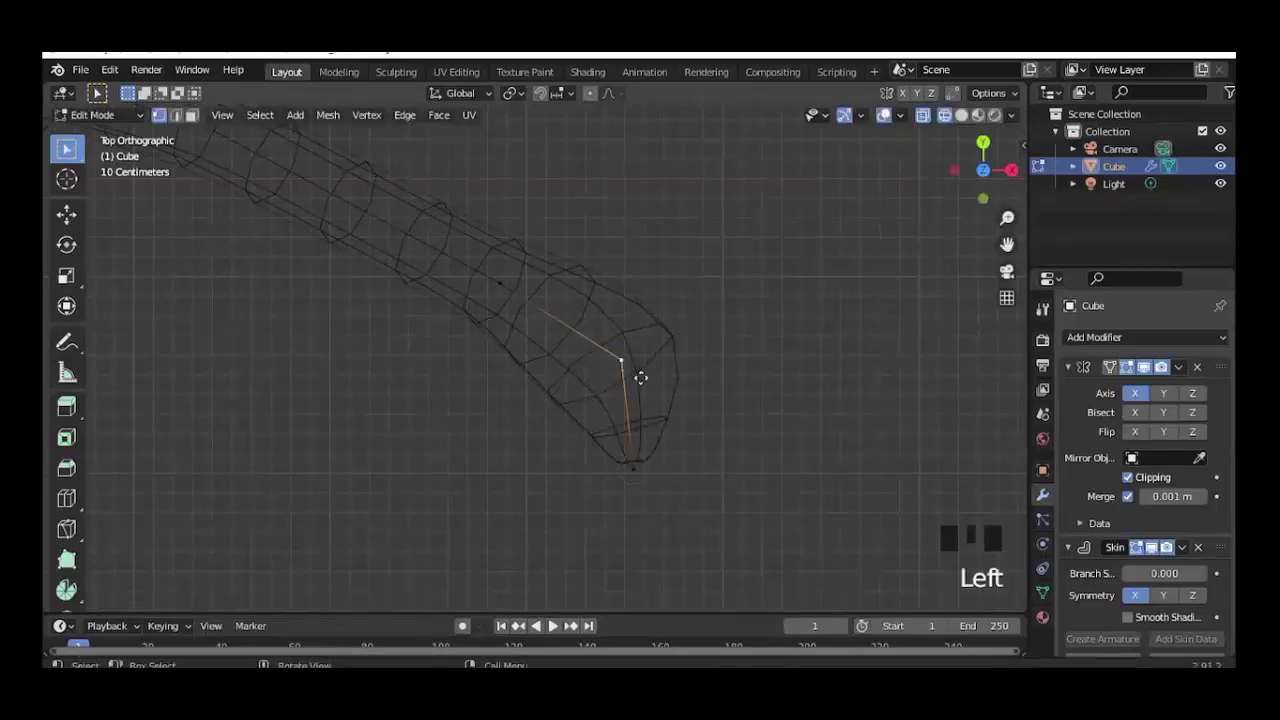
{"action": "key", "text": "e"}
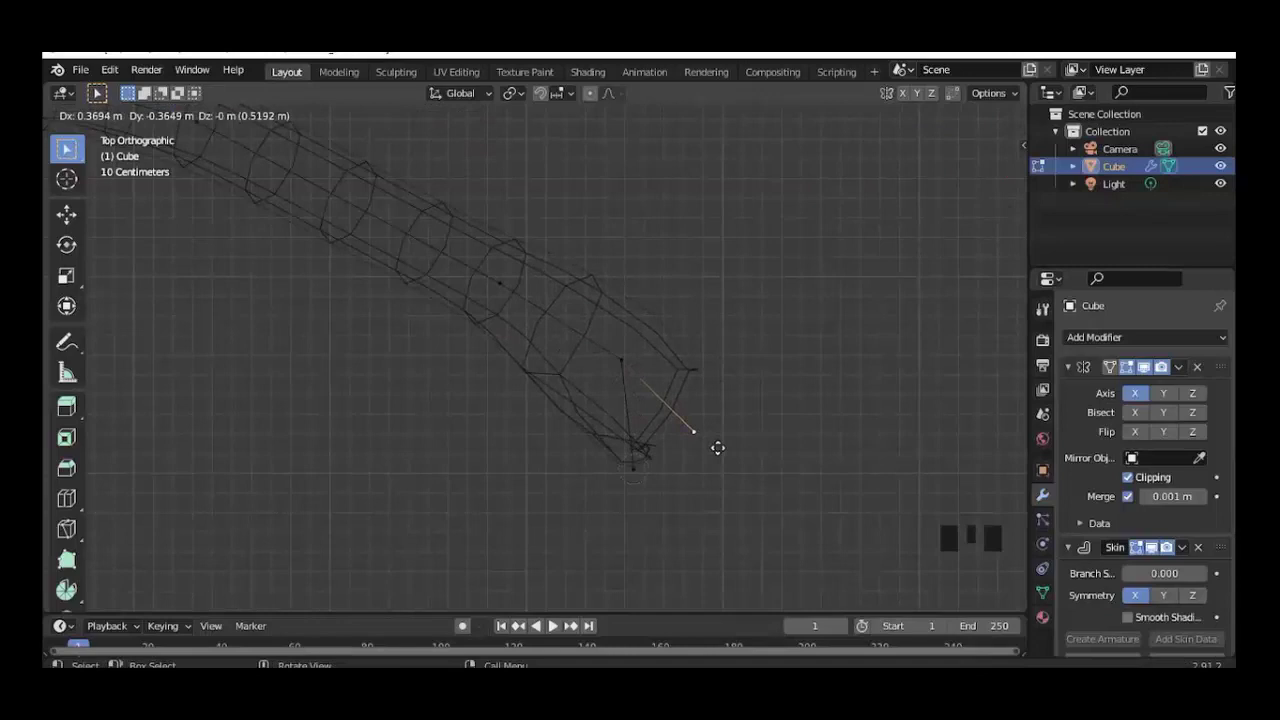
{"action": "left_click", "coordinate": [750, 440]}
{"action": "key", "text": "ctrl+a"}
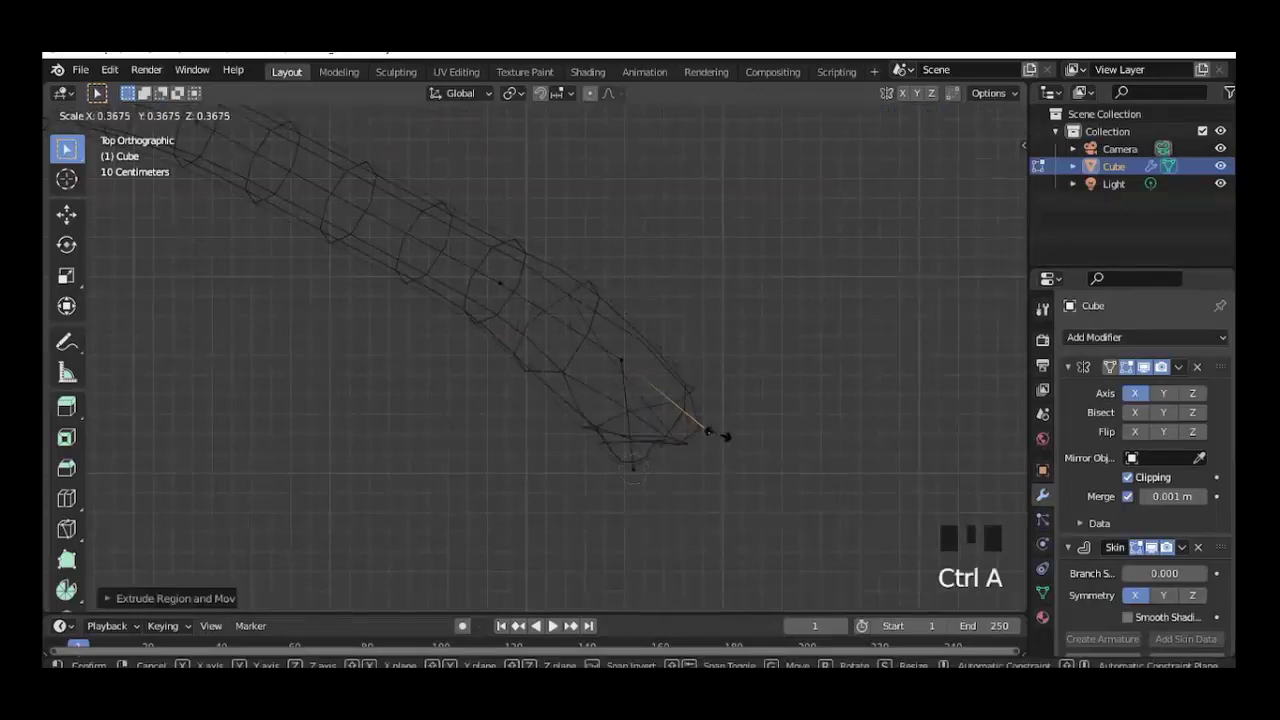
{"action": "left_click", "coordinate": [706, 433]}
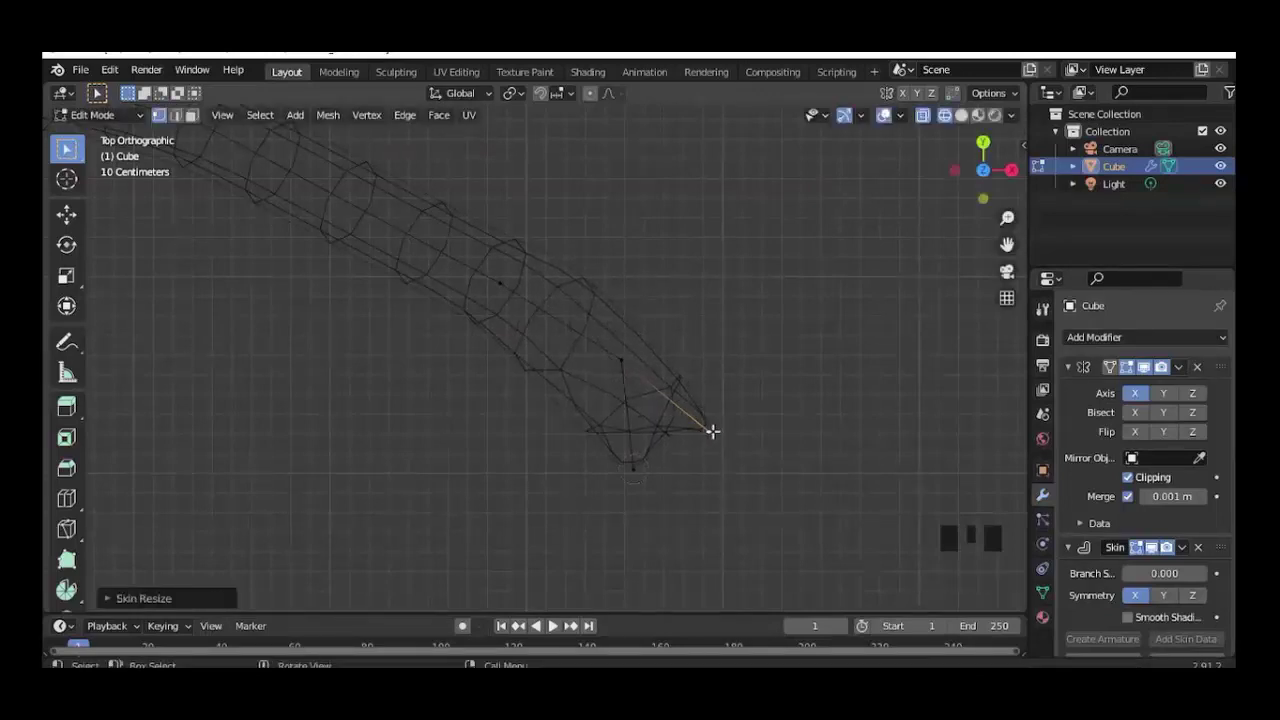
{"action": "key", "text": "g"}
{"action": "left_click", "coordinate": [688, 428]}
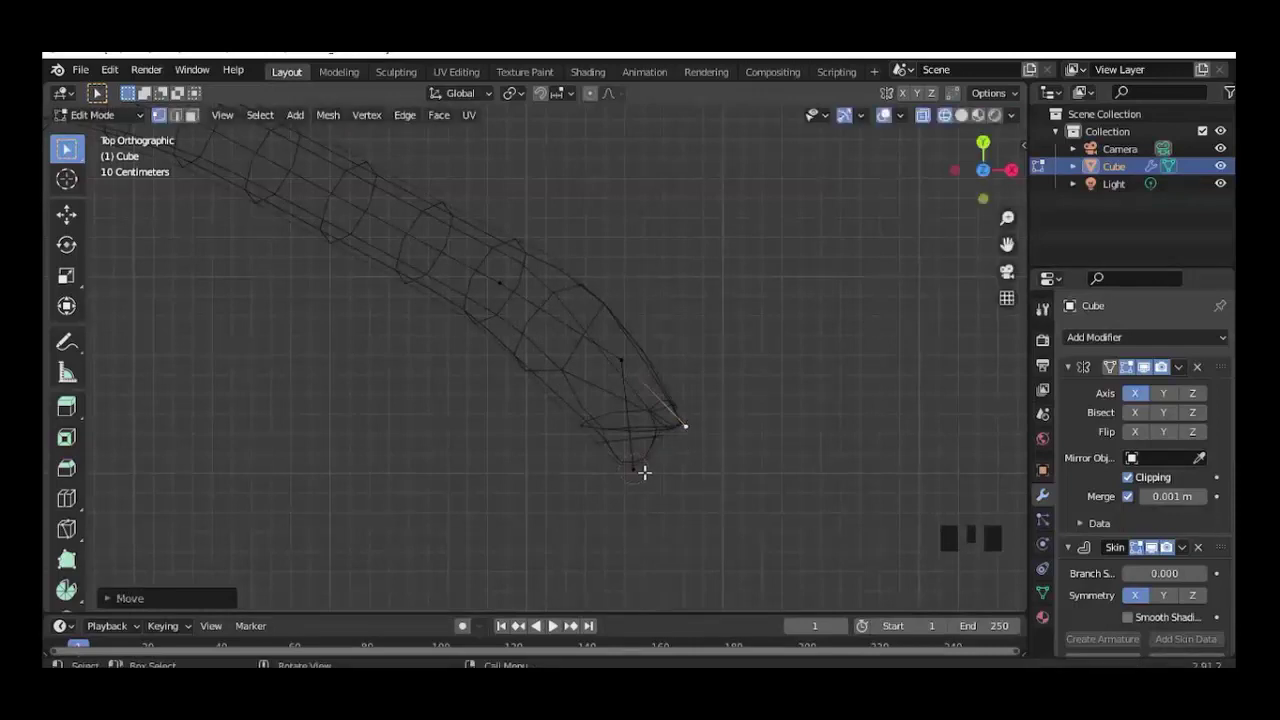
Resize the first finger's skin thickness.
{"action": "left_click", "coordinate": [640, 470]}
{"action": "key", "text": "ctrl+a"}
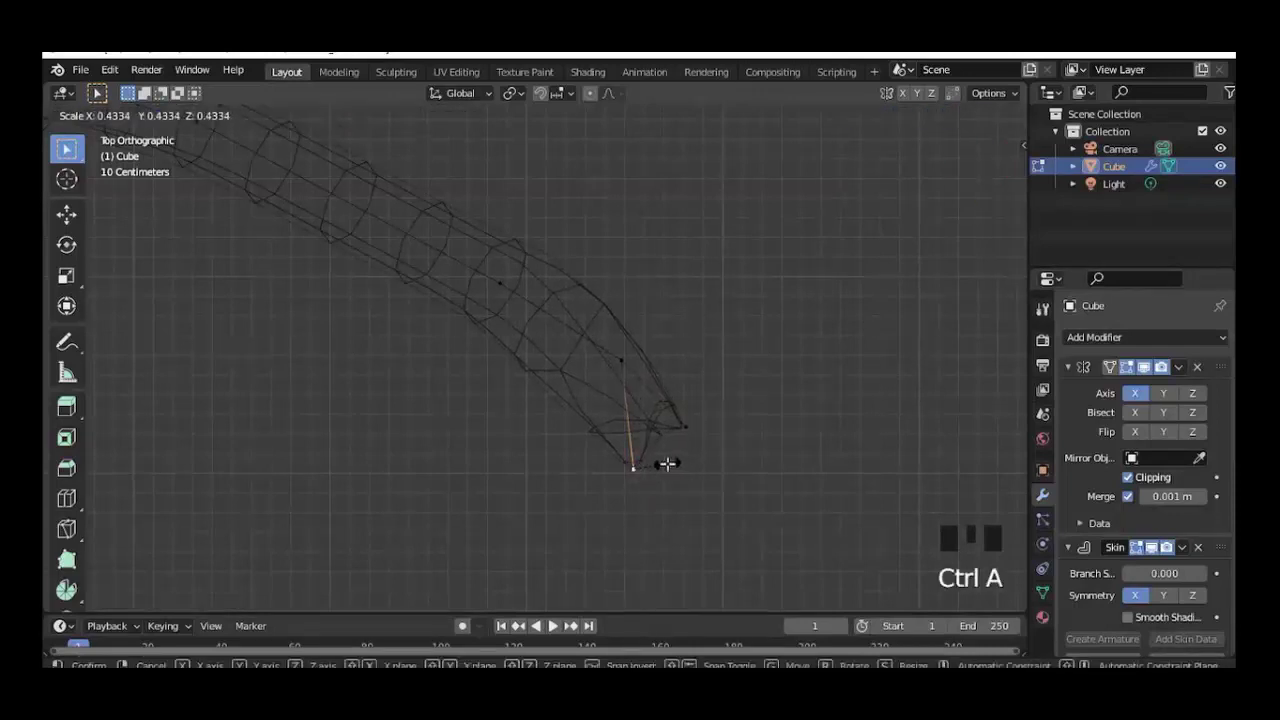
{"action": "left_click", "coordinate": [667, 463]}
Extrude a third thin finger to the right and reposition its tip.
{"action": "left_click", "coordinate": [629, 362]}
{"action": "key", "text": "e"}
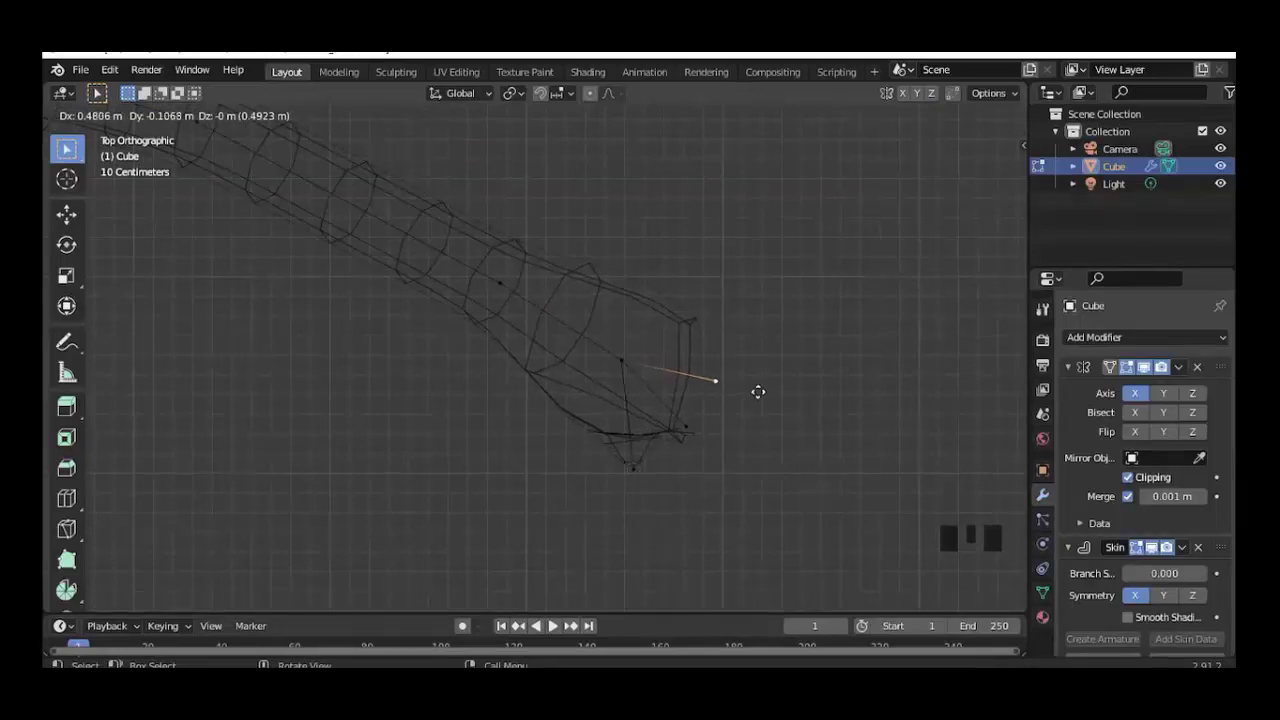
{"action": "left_click", "coordinate": [773, 398]}
{"action": "key", "text": "ctrl+a"}
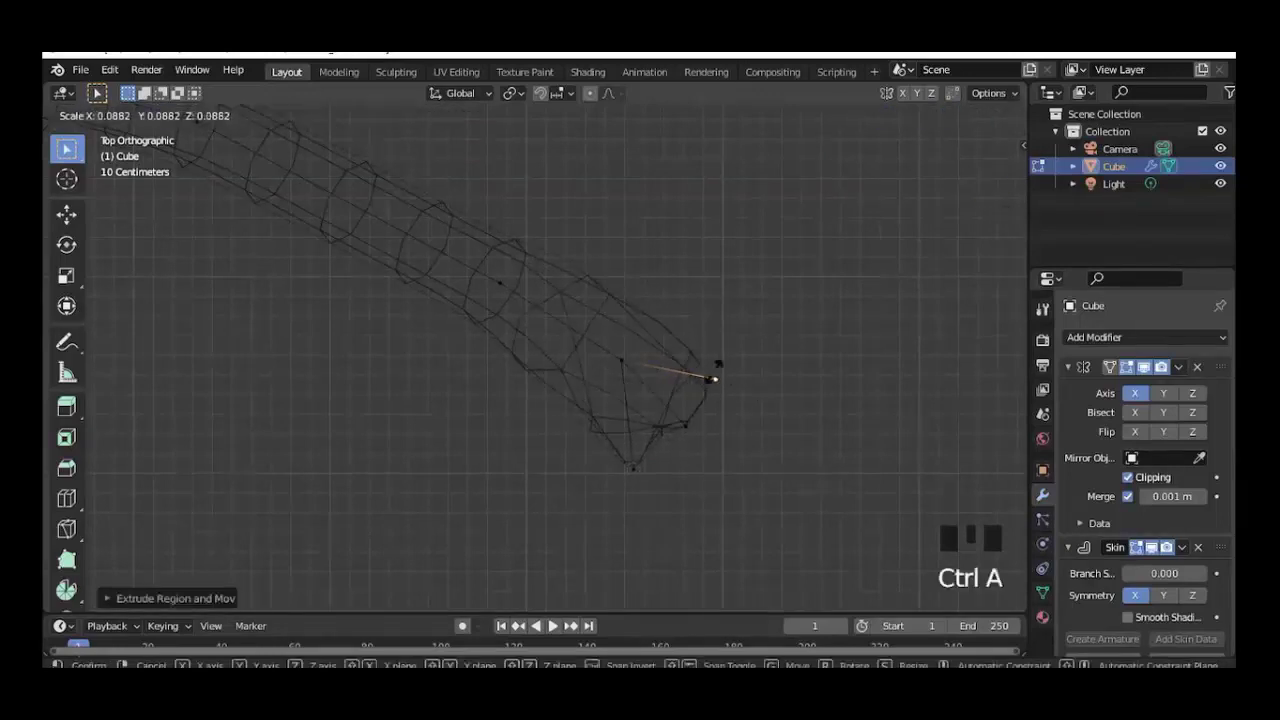
{"action": "left_click", "coordinate": [709, 374]}
{"action": "key", "text": "g"}
{"action": "left_click", "coordinate": [704, 367]}
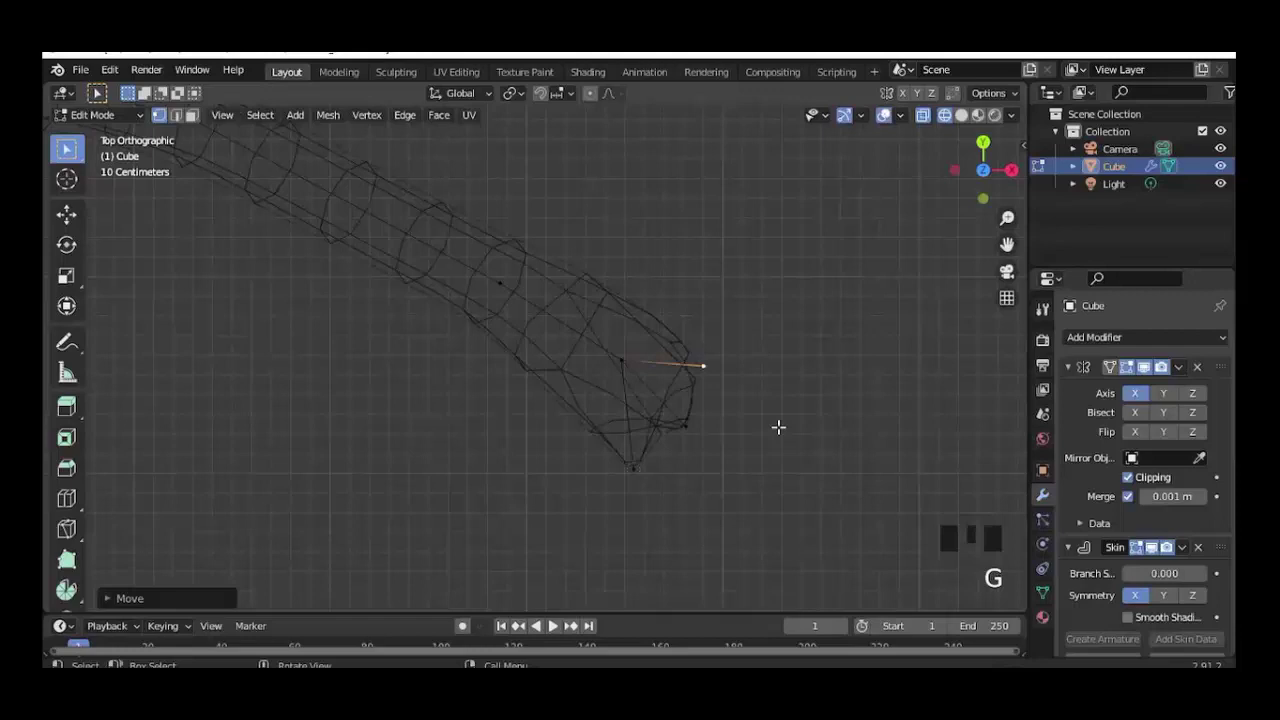
{"action": "key", "text": "ctrl+a"}
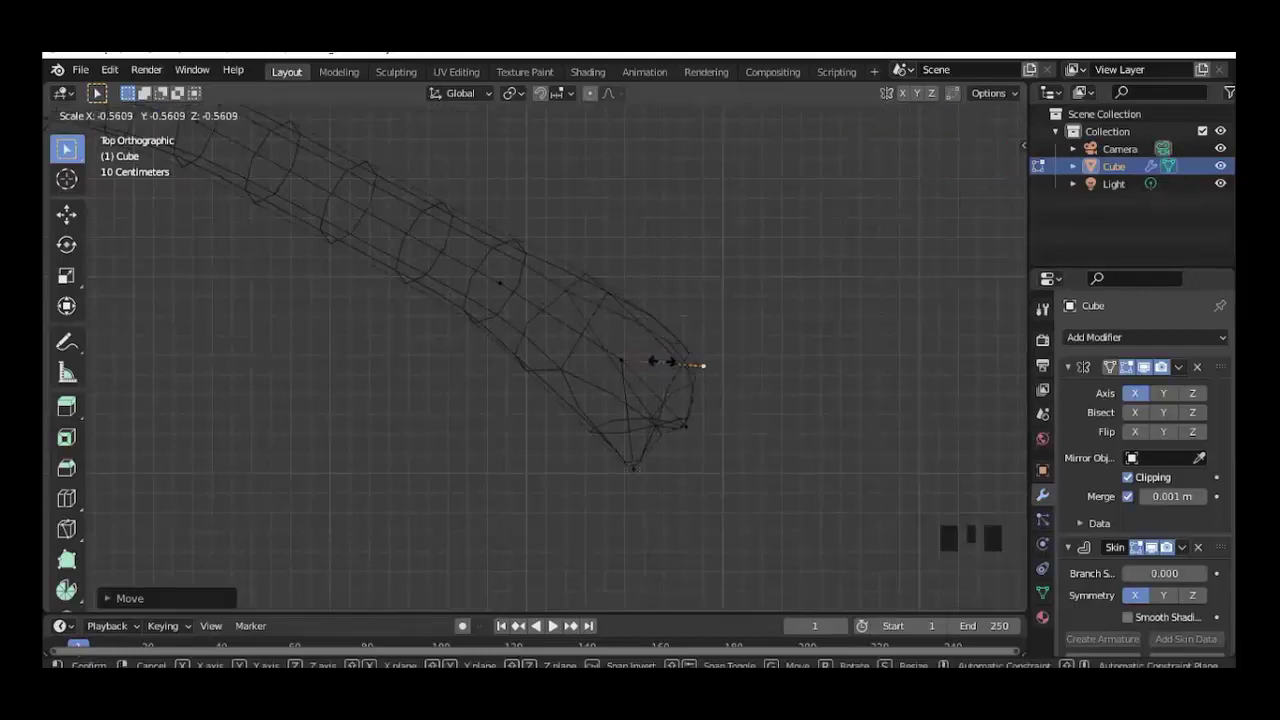
Push one fingertip further right and move the lower fingertip down-right with resized skin.
{"action": "left_click", "coordinate": [837, 364]}
{"action": "key", "text": "g"}
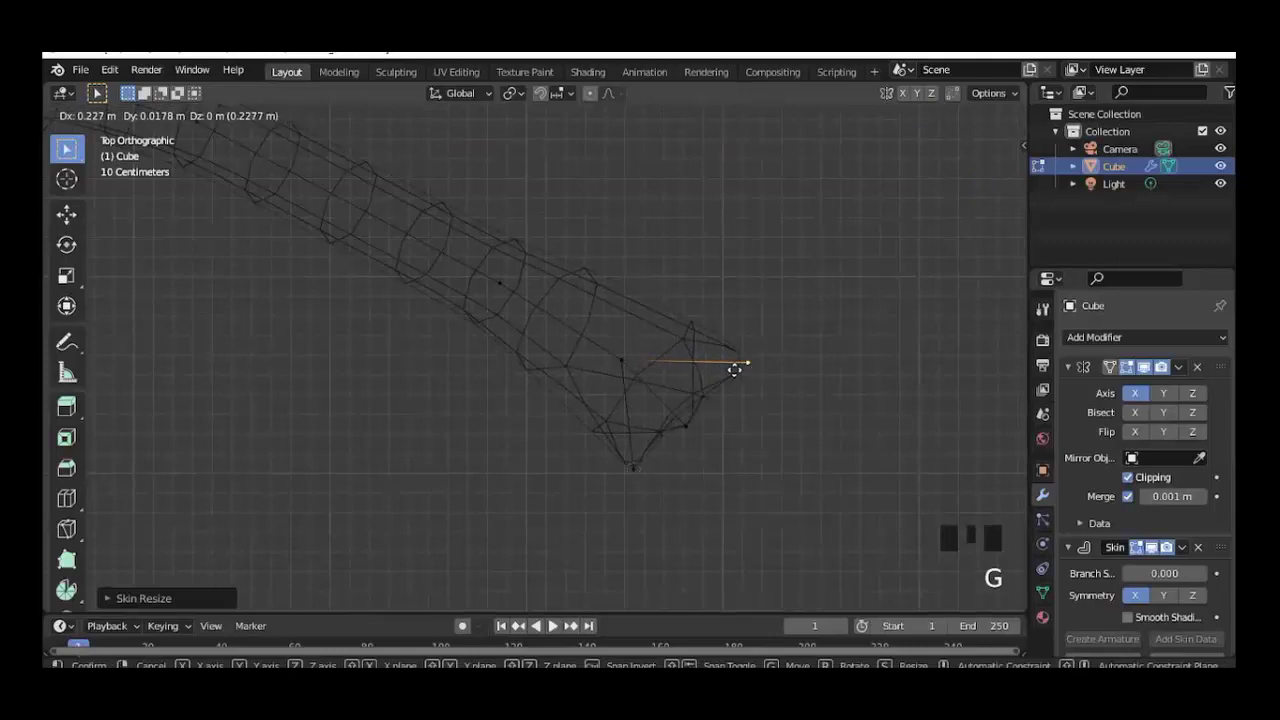
{"action": "left_click", "coordinate": [743, 371]}
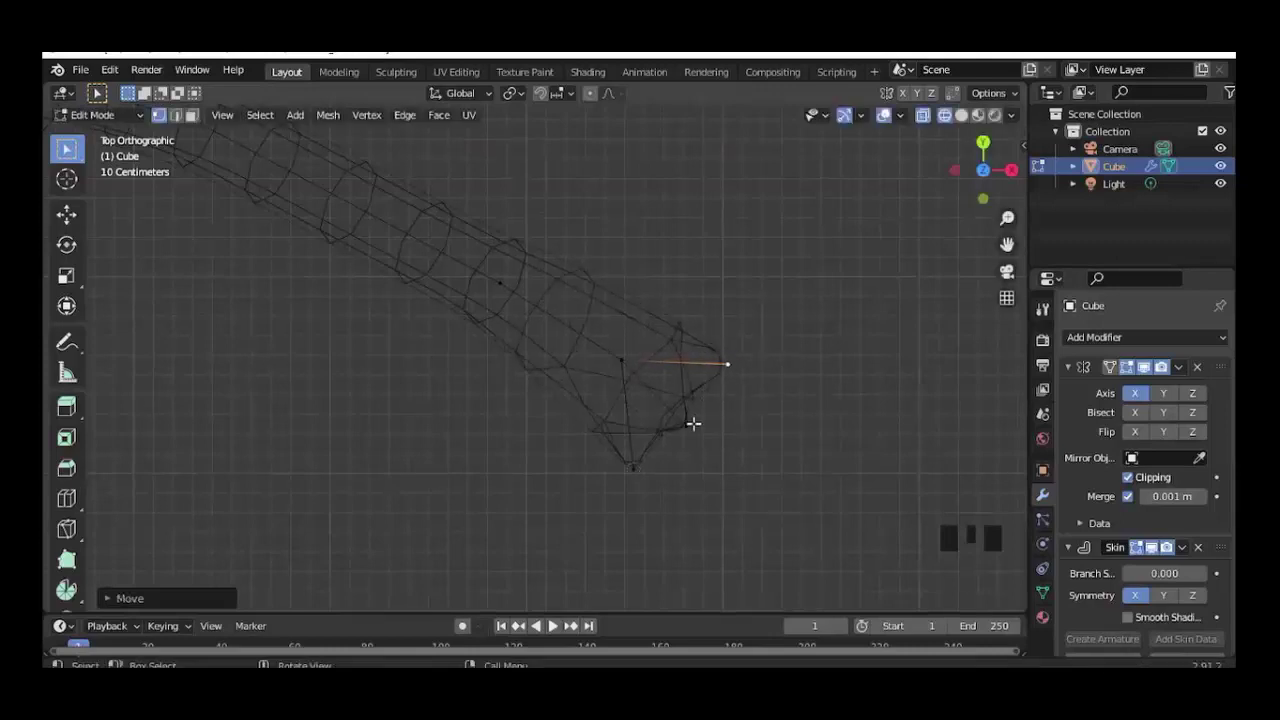
{"action": "key", "text": "g"}
{"action": "left_click", "coordinate": [695, 432]}
{"action": "key", "text": "ctrl+a"}
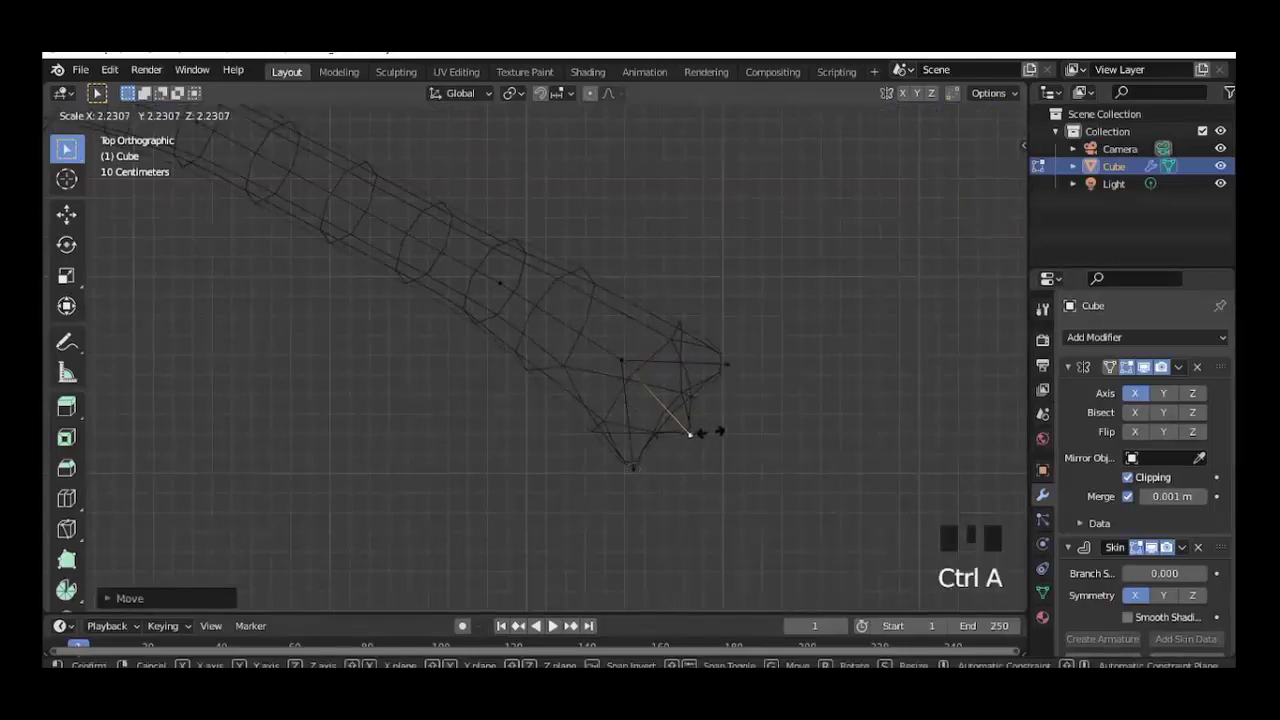
{"action": "left_click", "coordinate": [626, 358]}
Extrude a finger toward the upper right, size its skin, and pull it back.
{"action": "key", "text": "e"}
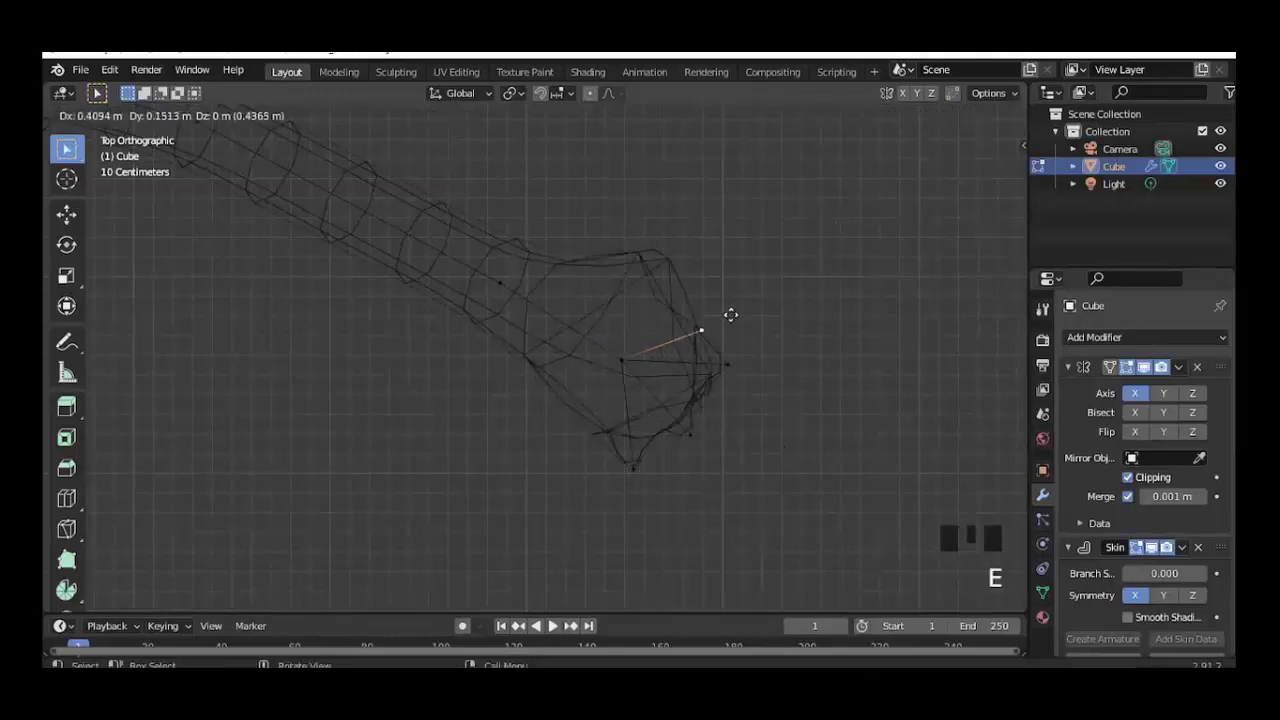
{"action": "left_click", "coordinate": [789, 298]}
{"action": "key", "text": "ctrl+a"}
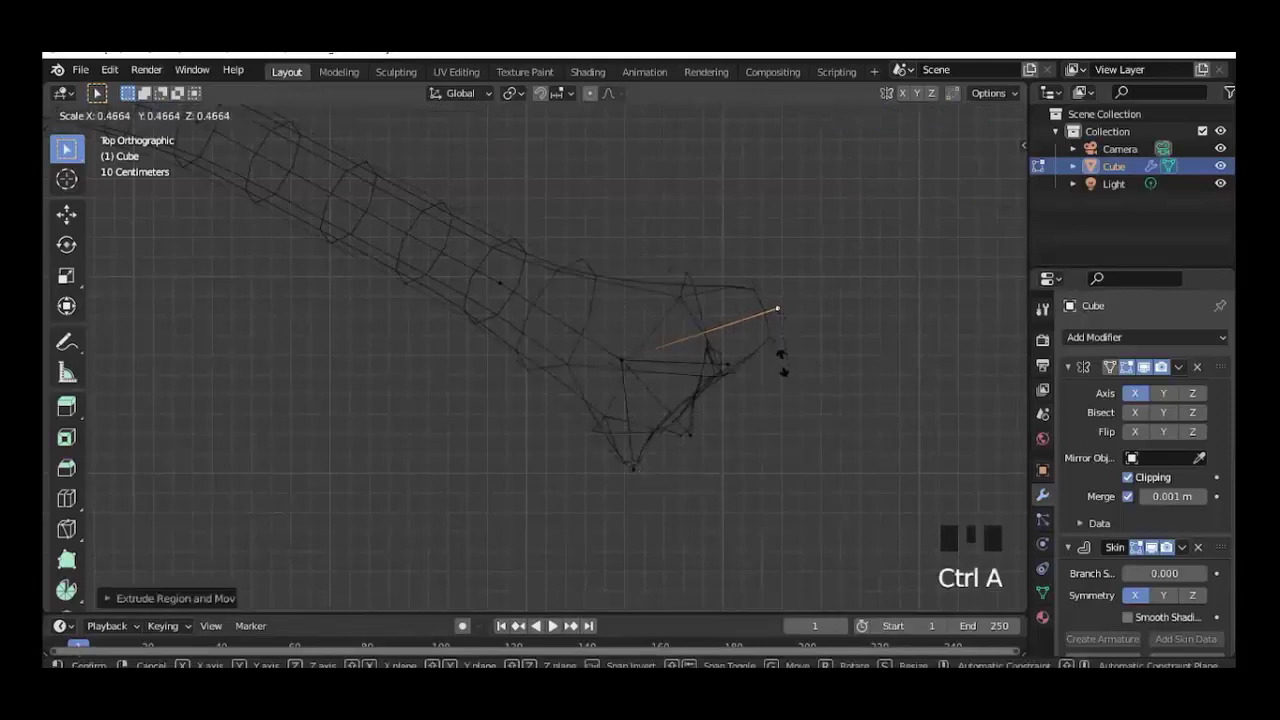
{"action": "left_click", "coordinate": [775, 310]}
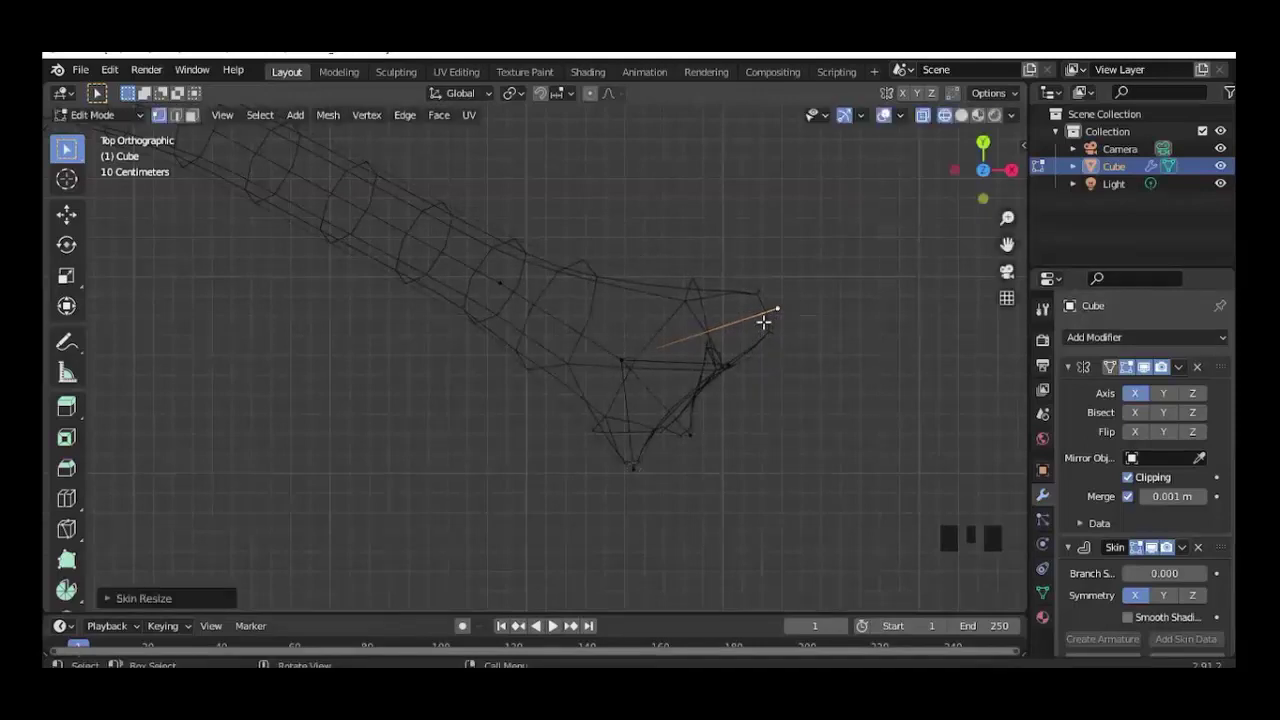
{"action": "key", "text": "g"}
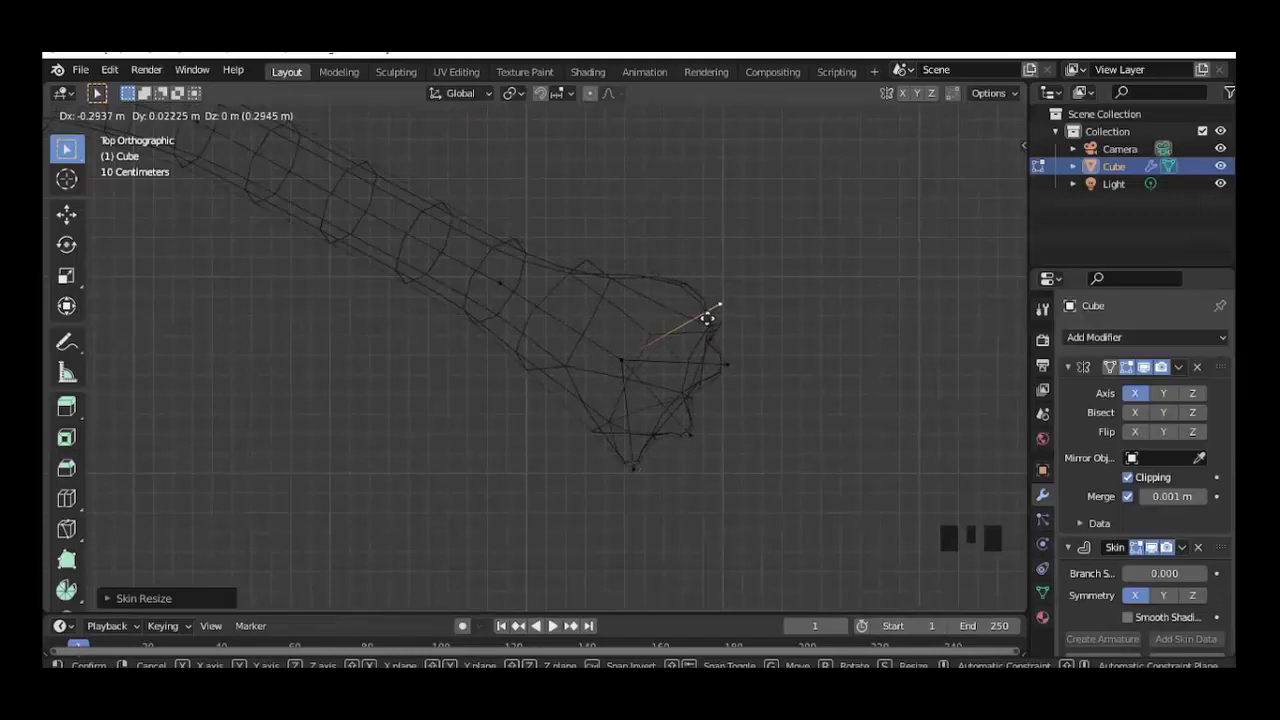
{"action": "left_click", "coordinate": [707, 318]}
Extrude a new finger from the palm centre toward the lower left.
{"action": "left_click", "coordinate": [621, 367]}
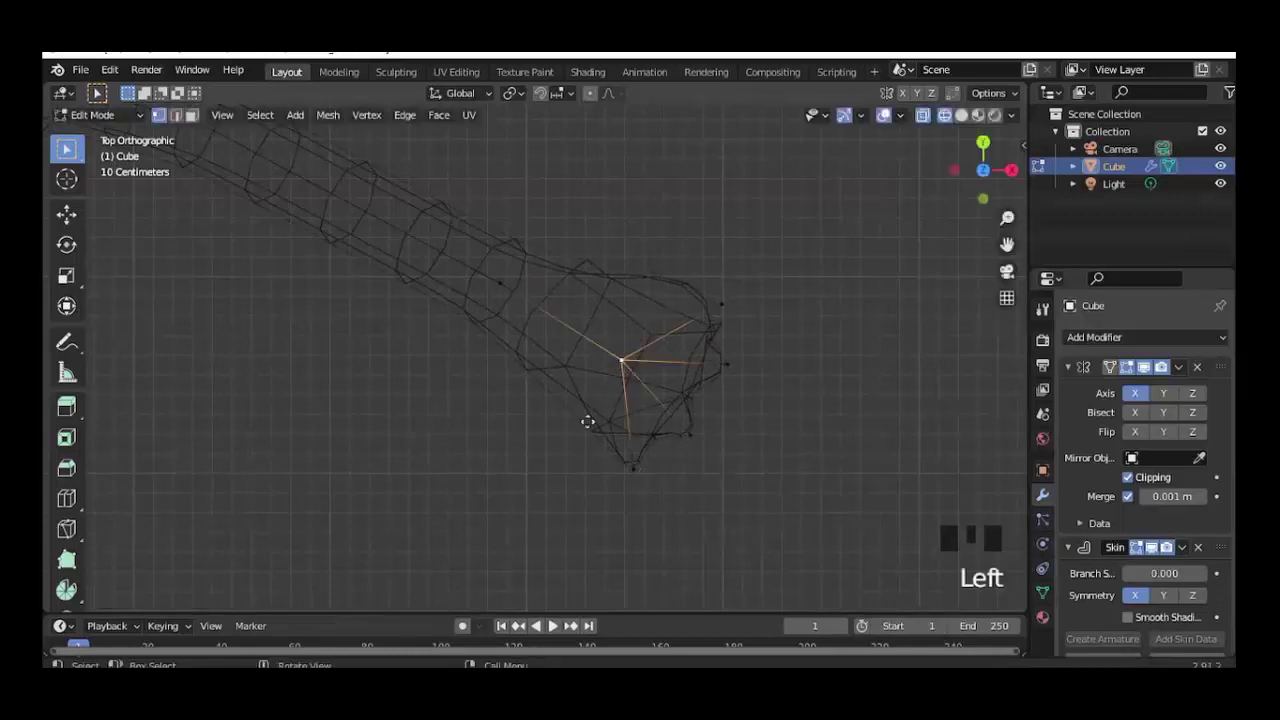
{"action": "key", "text": "e"}
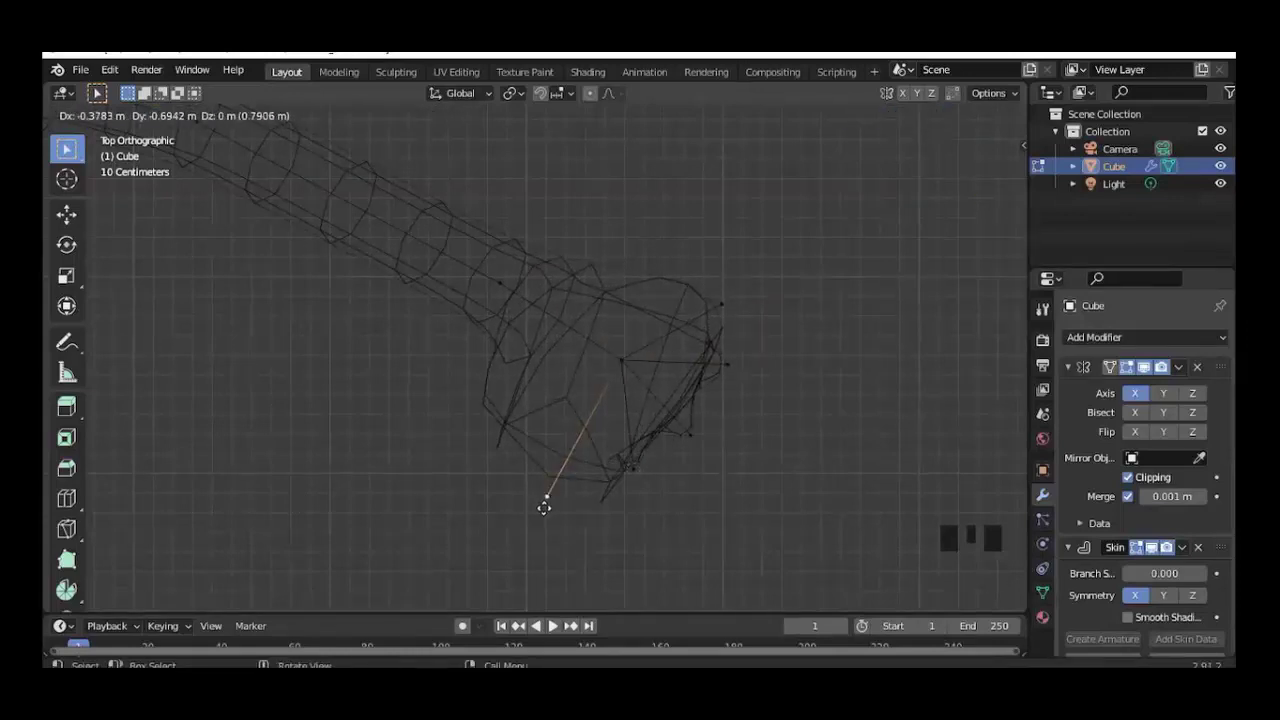
{"action": "left_click", "coordinate": [585, 514]}
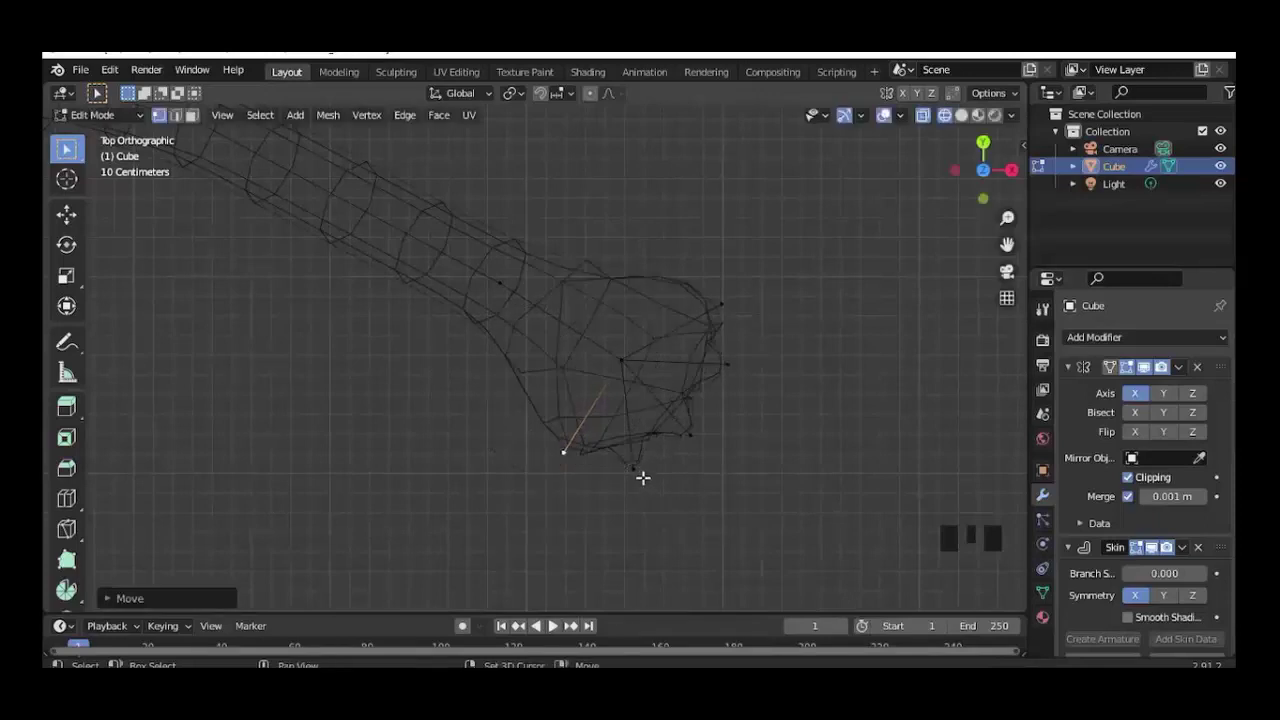
Mark the fingertips and palm centre vertex as loose in the Skin modifier.
{"action": "left_click", "coordinate": [633, 468], "text": "shift"}
{"action": "left_click", "coordinate": [690, 434], "text": "shift"}
{"action": "left_click", "coordinate": [727, 364], "text": "shift"}
{"action": "left_click", "coordinate": [721, 304], "text": "shift"}
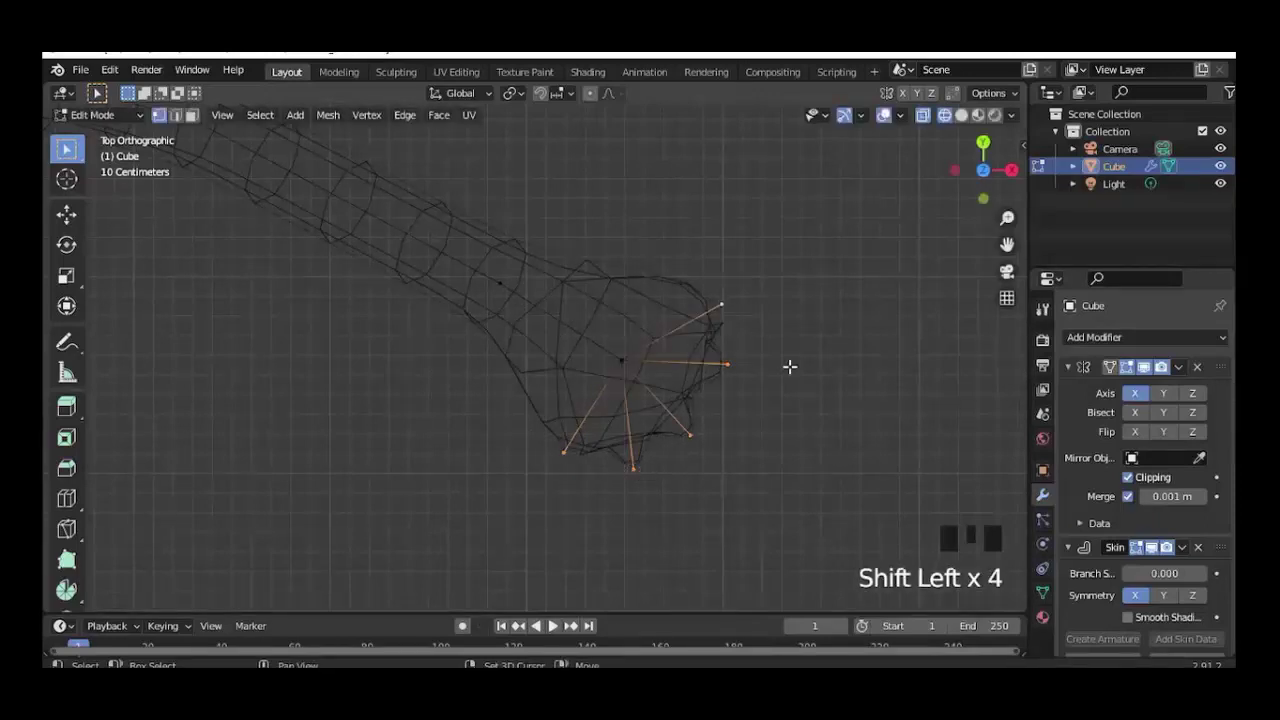
{"action": "left_click", "coordinate": [637, 362], "text": "shift"}
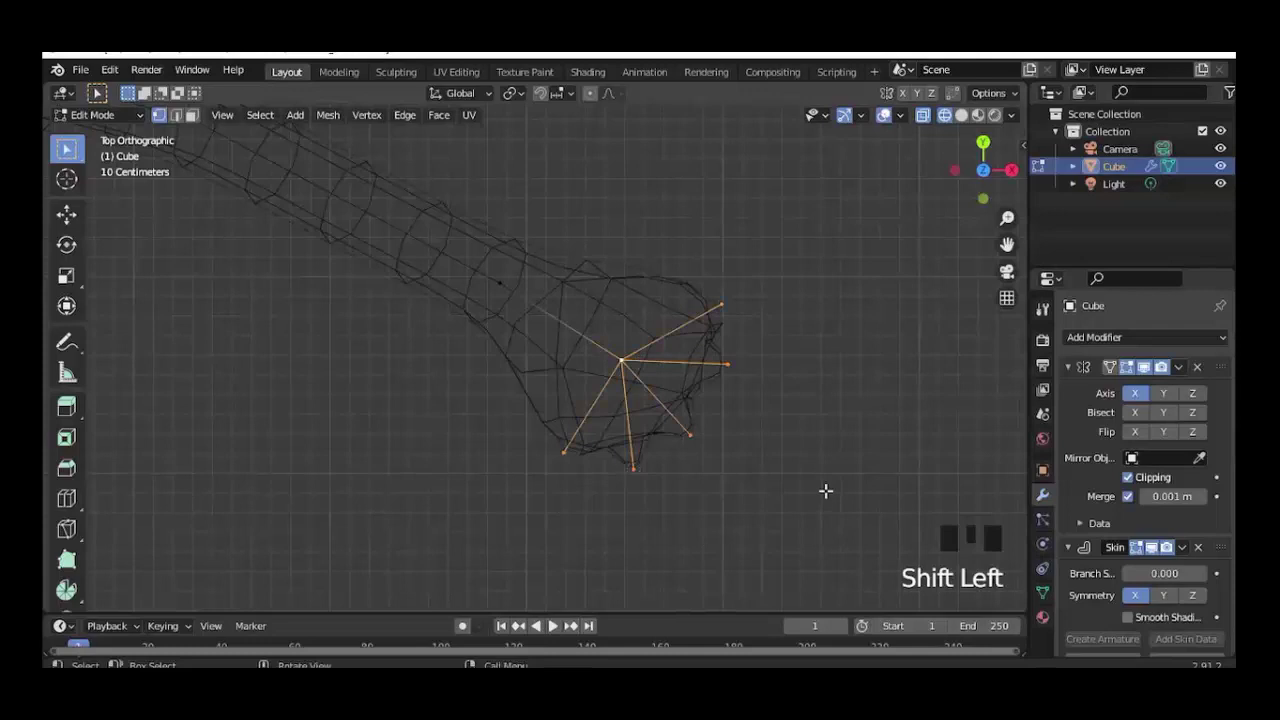
{"action": "scroll", "coordinate": [1110, 615], "scroll_direction": "down", "scroll_amount": 5}
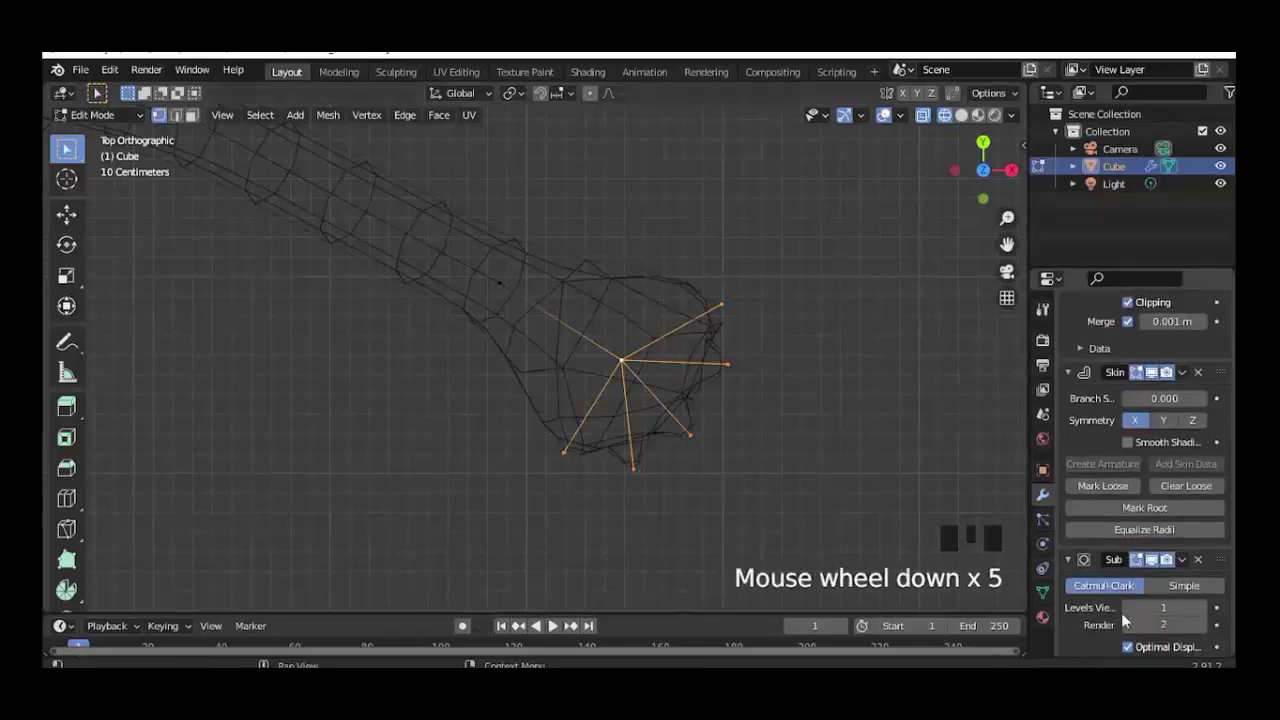
{"action": "left_click", "coordinate": [1101, 485]}
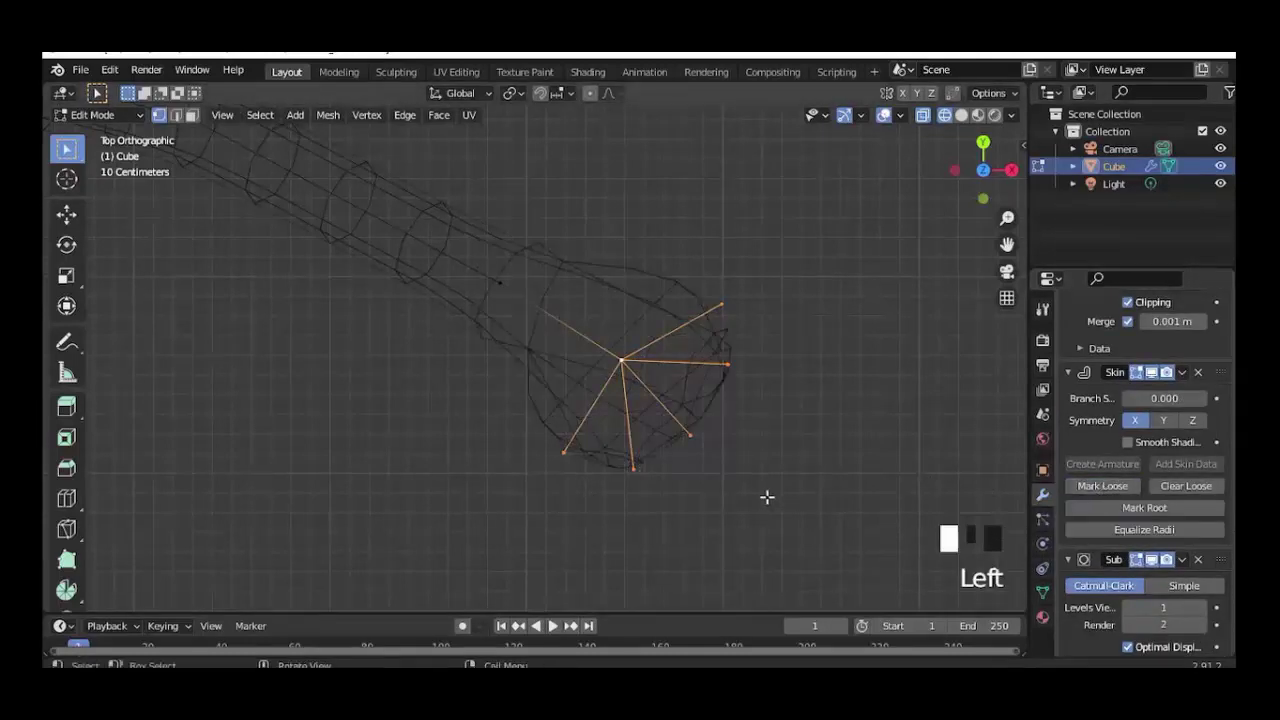
Orbit around the hand to inspect it and pick the bottom fingertip.
{"action": "mouse_move", "coordinate": [665, 485]}
{"action": "middle_mouse_down"}
{"action": "mouse_move", "coordinate": [686, 374]}
{"action": "mouse_move", "coordinate": [709, 342]}
{"action": "middle_mouse_up"}
{"action": "key", "text": "KP_1"}
{"action": "middle_click_drag", "start_coordinate": [740, 451], "coordinate": [594, 491]}
{"action": "left_click", "coordinate": [551, 503]}
Add a thicker second segment to the bottom finger.
{"action": "key", "text": "KP_7"}
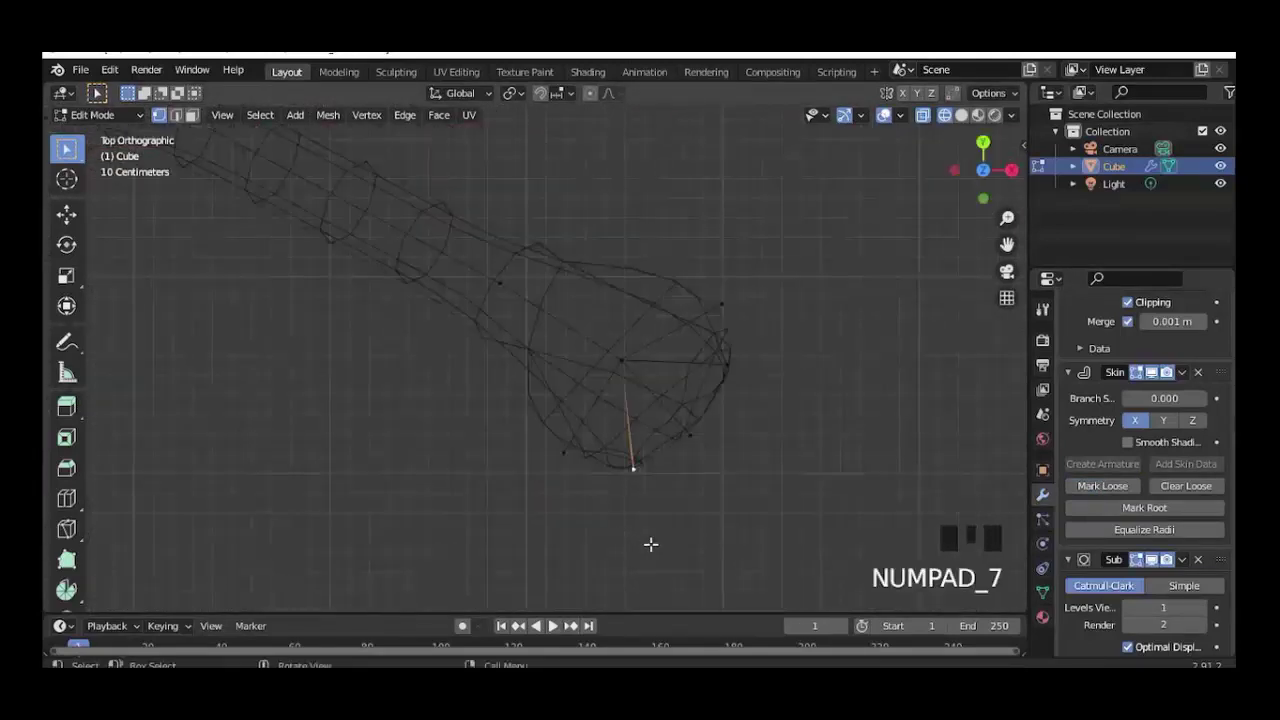
{"action": "key", "text": "e"}
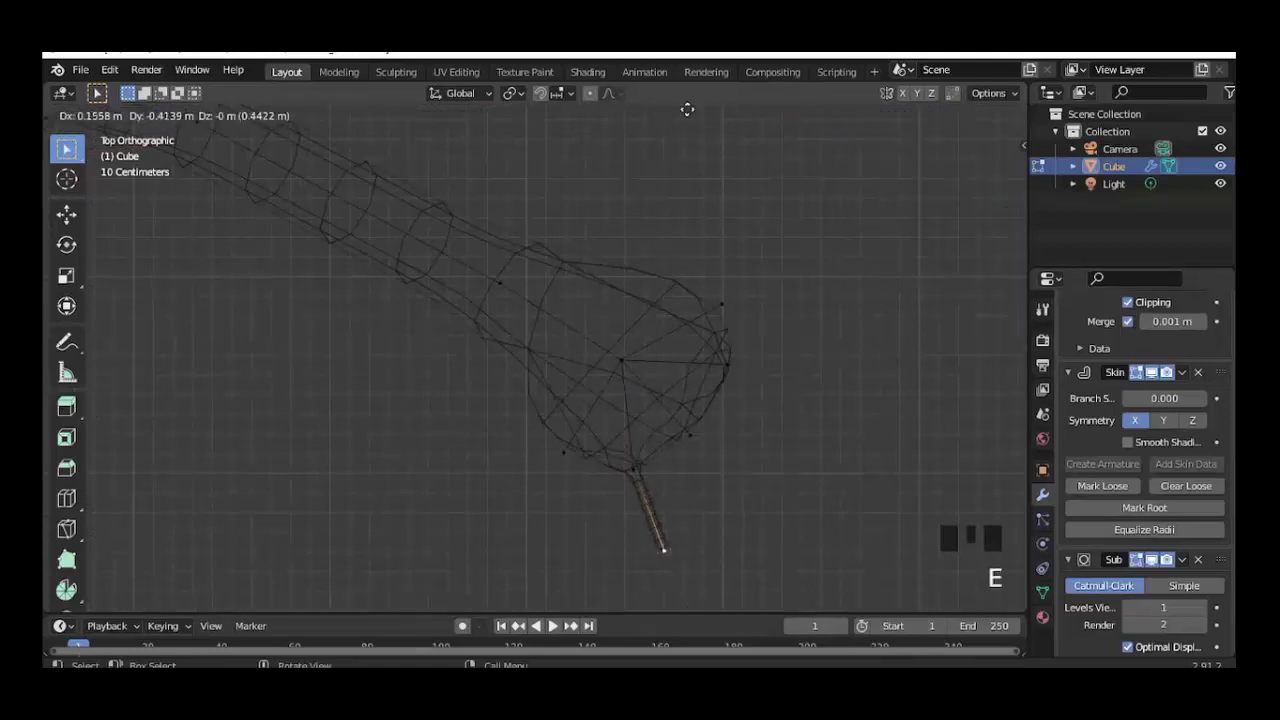
{"action": "left_click", "coordinate": [688, 112]}
{"action": "left_click", "coordinate": [643, 463], "text": "shift"}
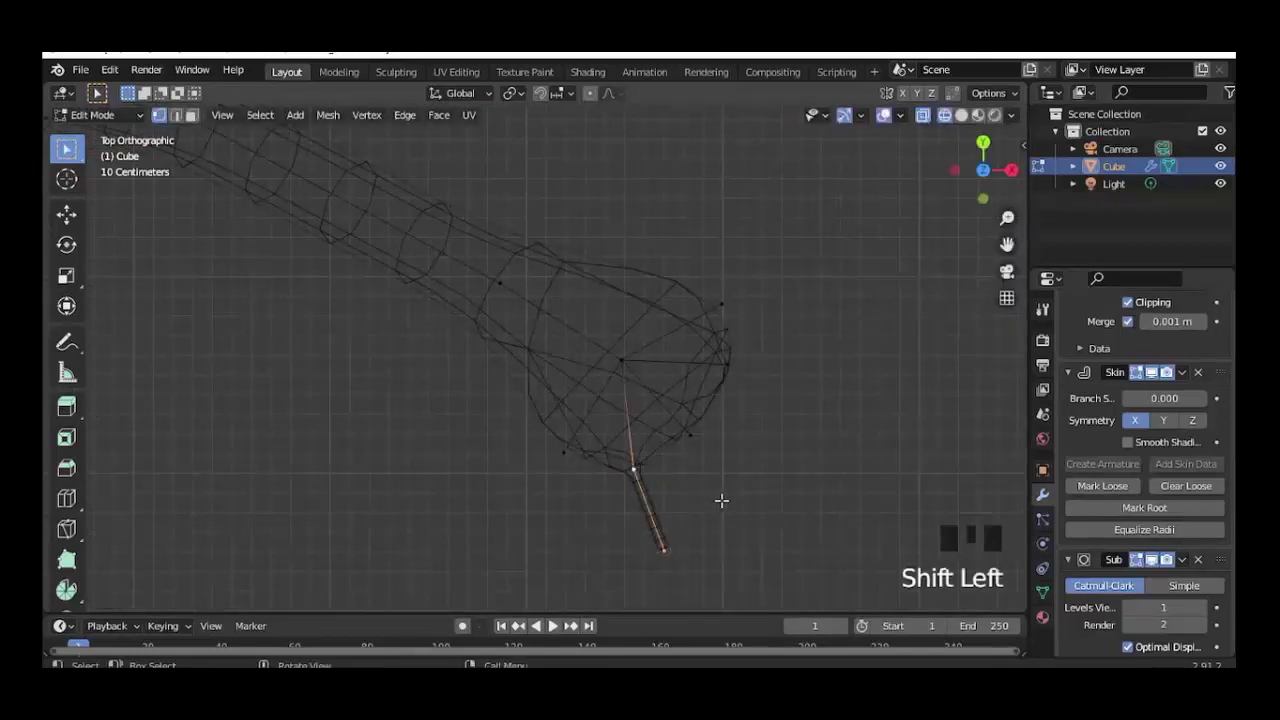
{"action": "key", "text": "ctrl+a"}
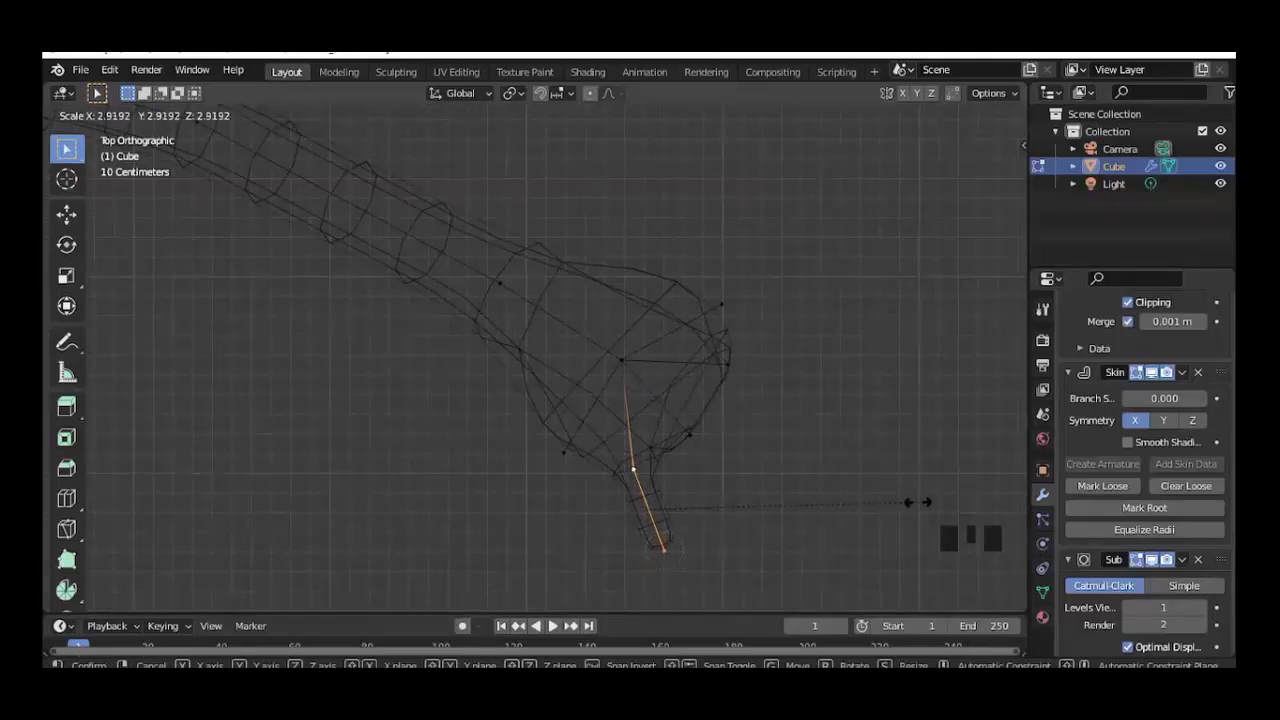
{"action": "left_click", "coordinate": [1005, 503]}
Extrude a downward segment from the lower-right finger and resize its skin.
{"action": "left_click", "coordinate": [690, 436]}
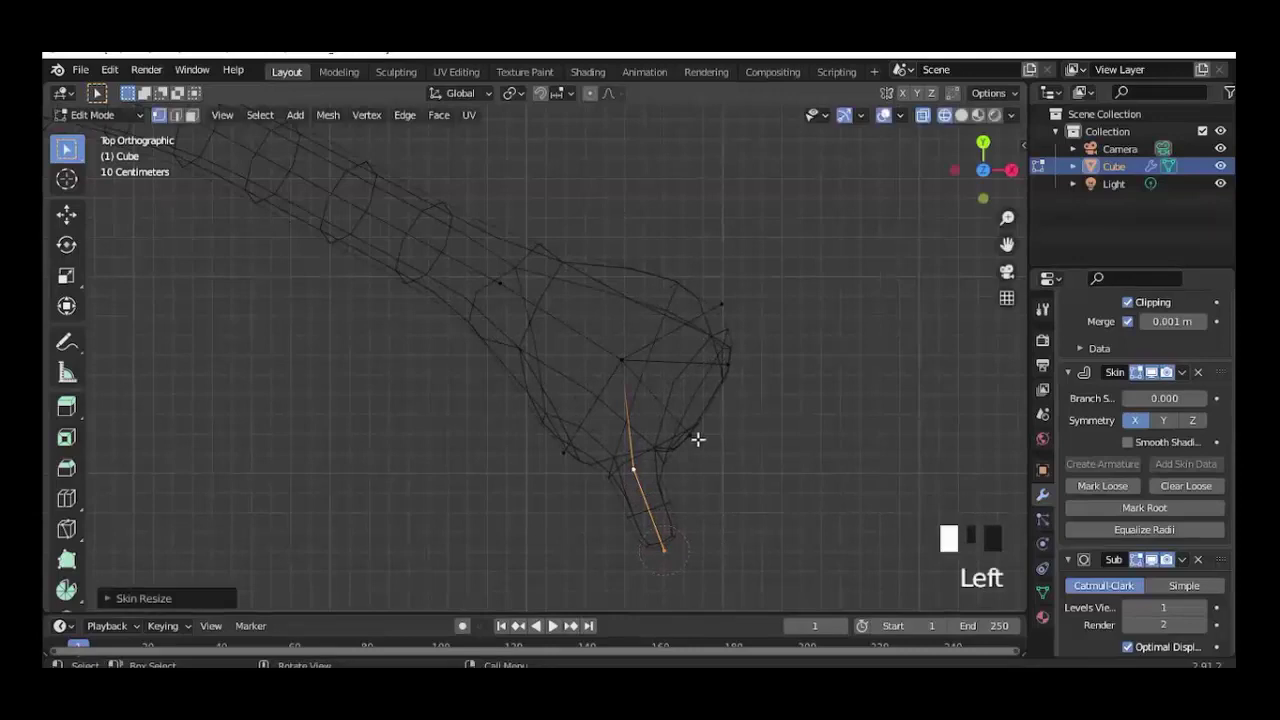
{"action": "key", "text": "e"}
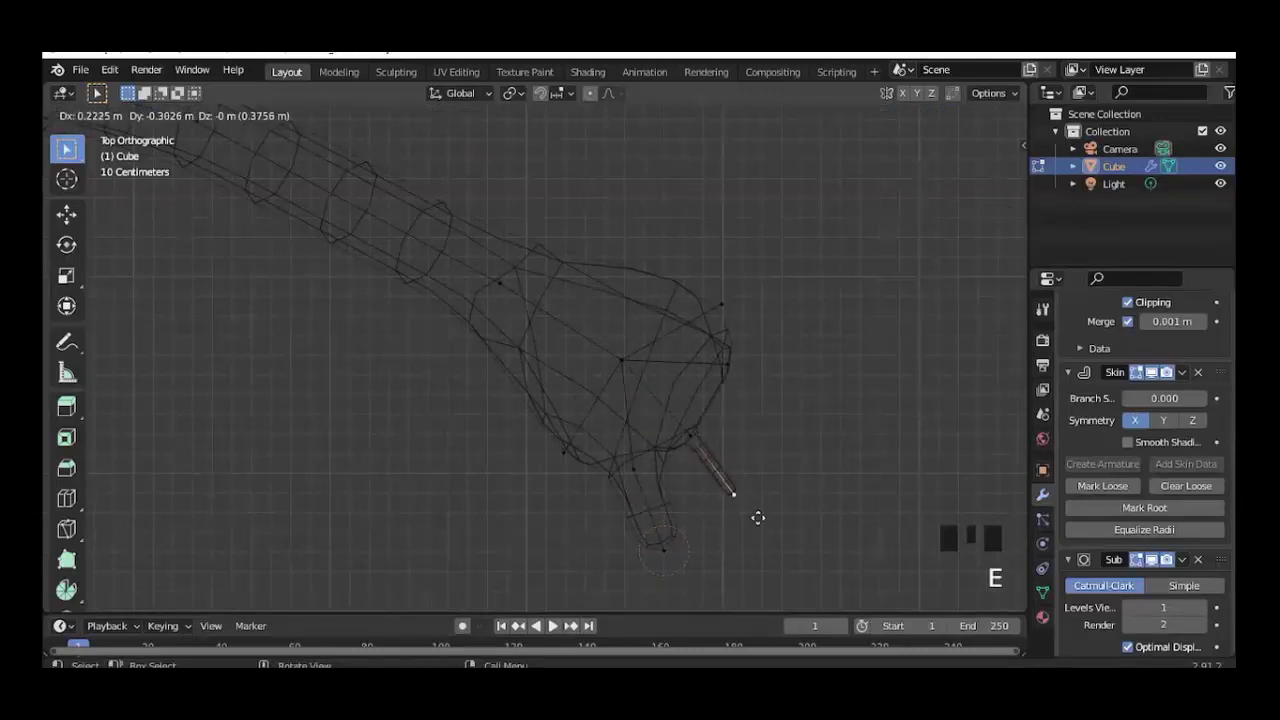
{"action": "left_click", "coordinate": [757, 519]}
{"action": "left_click", "coordinate": [690, 436], "text": "shift"}
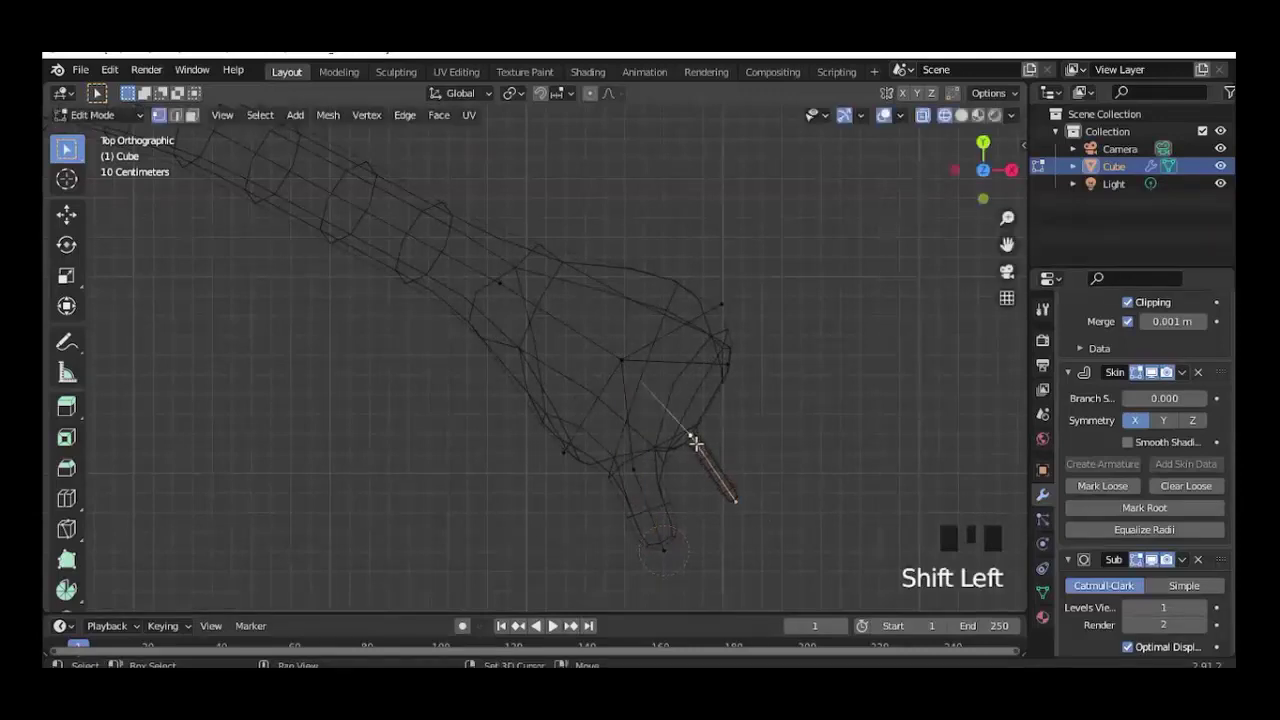
{"action": "key", "text": "ctrl+a"}
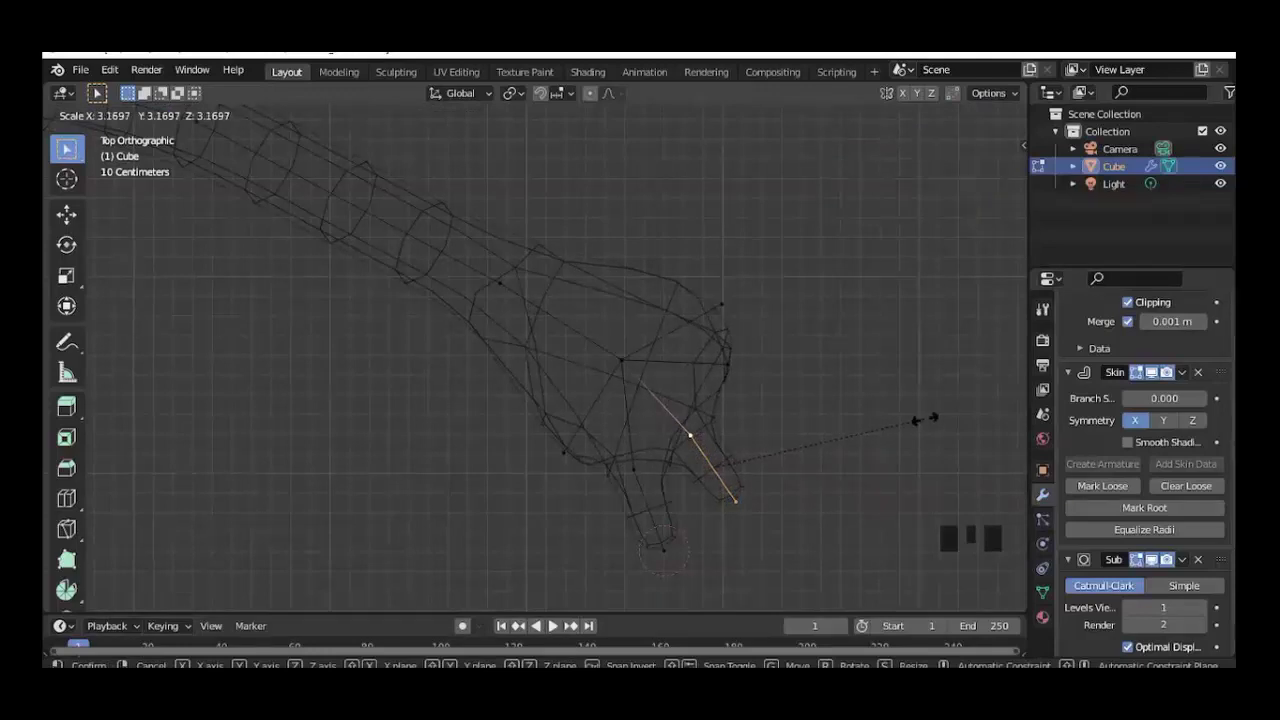
{"action": "left_click", "coordinate": [852, 436]}
{"action": "left_click", "coordinate": [731, 368]}
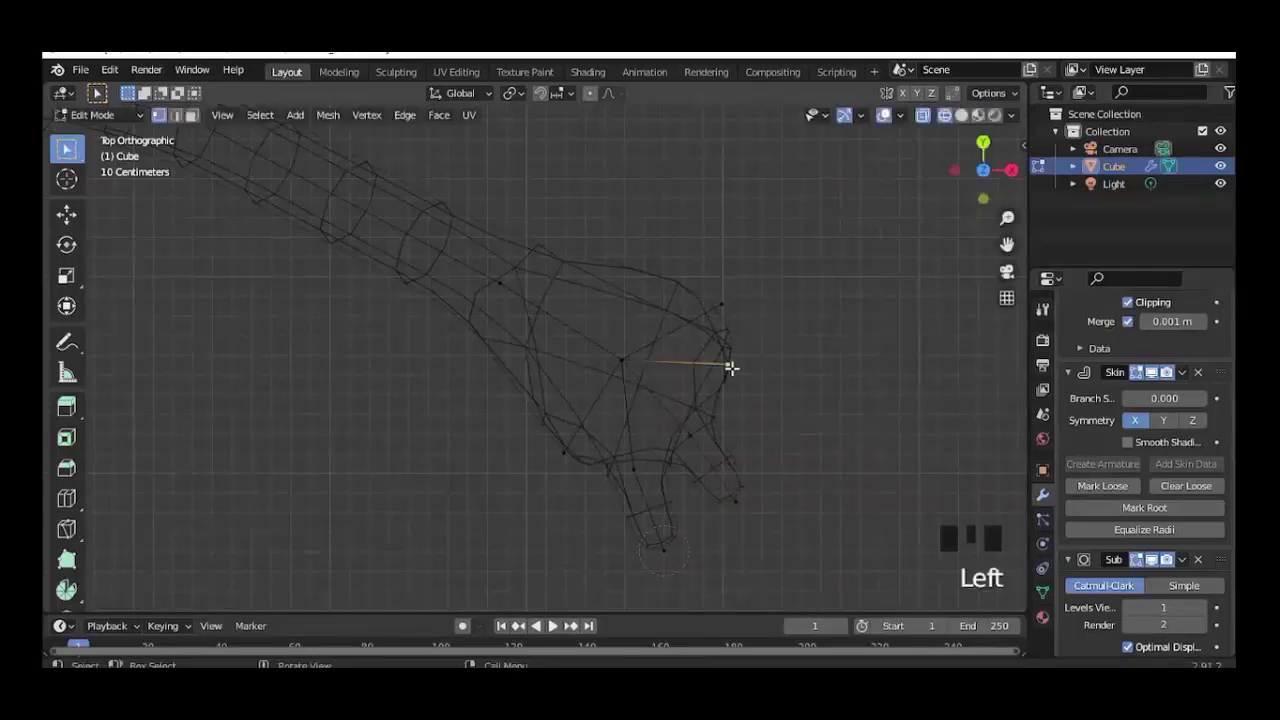
Nudge the rightmost fingertip down and give it an extra resized segment.
{"action": "key", "text": "g"}
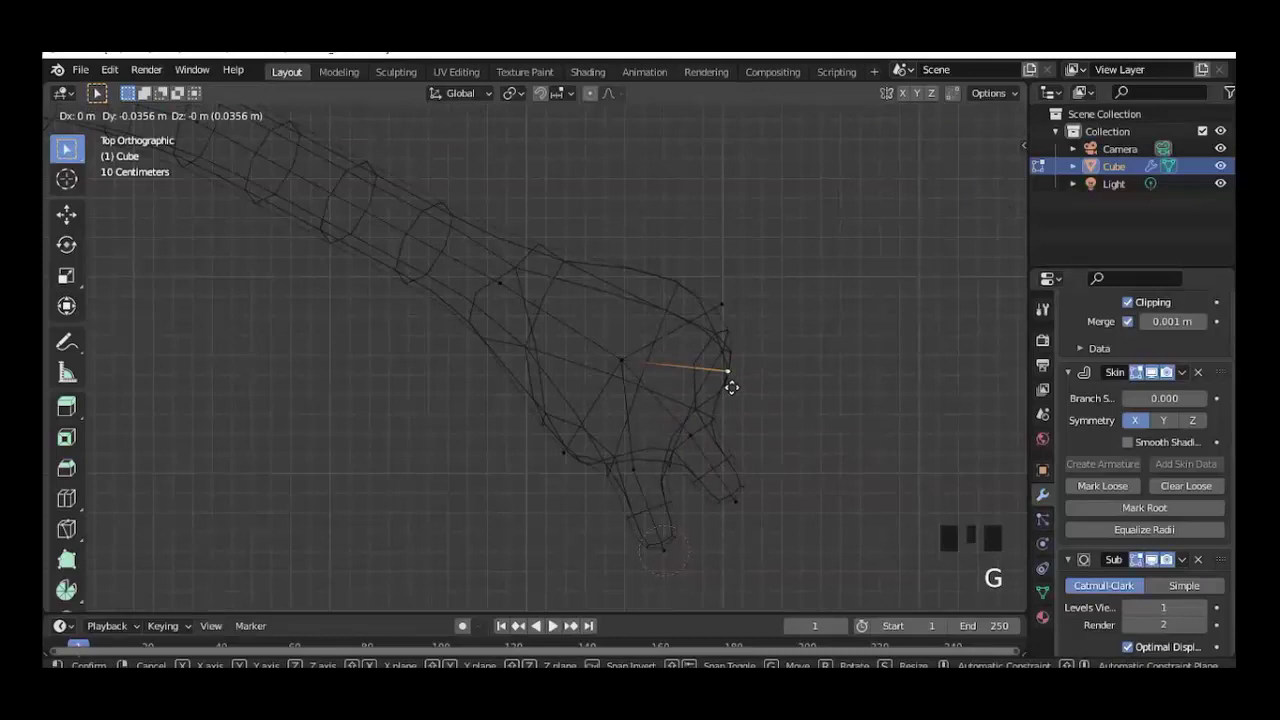
{"action": "left_click", "coordinate": [770, 415]}
{"action": "key", "text": "e"}
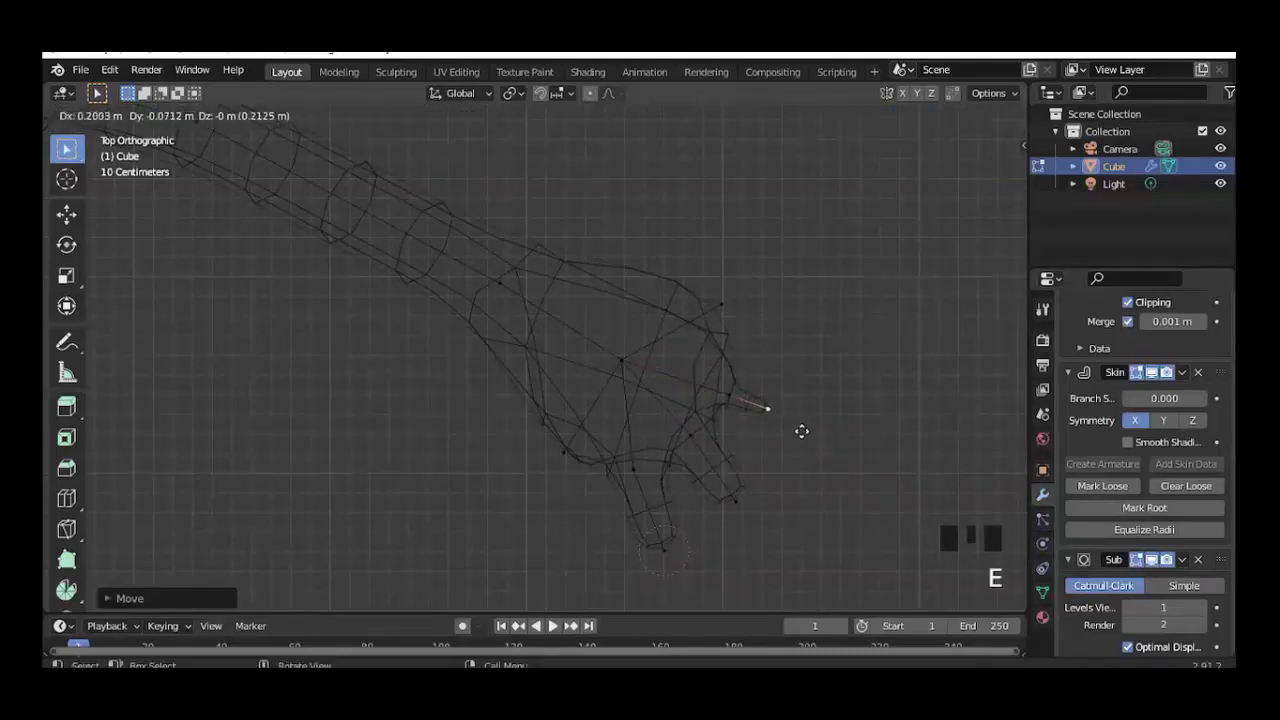
{"action": "left_click", "coordinate": [758, 416]}
{"action": "left_click", "coordinate": [732, 395], "text": "shift"}
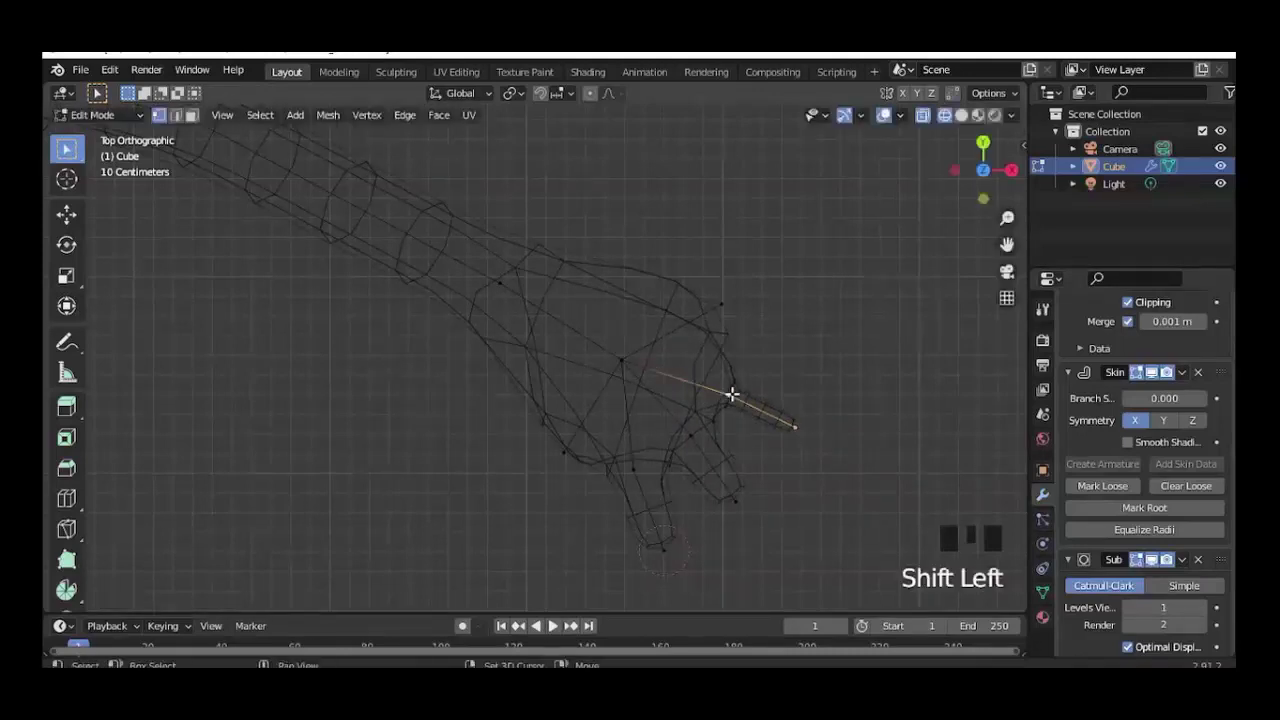
{"action": "key", "text": "ctrl+a"}
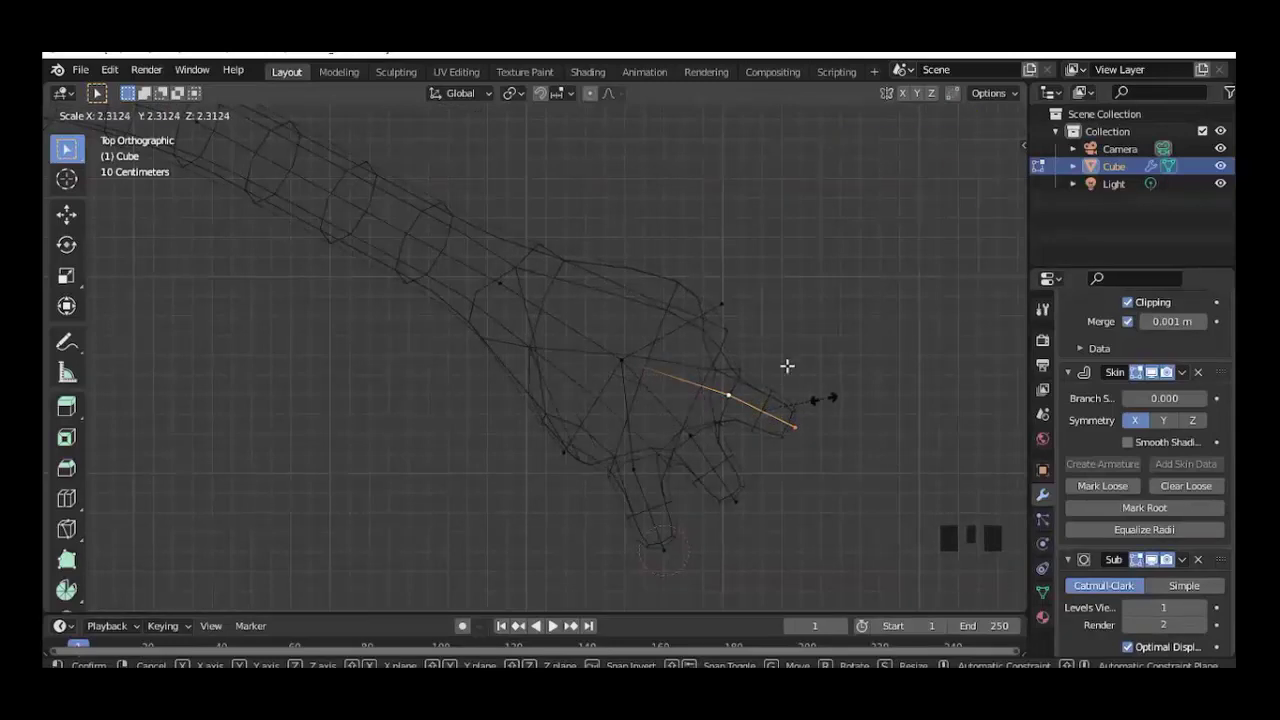
{"action": "left_click", "coordinate": [787, 366]}
Extrude a new finger from the hand's top vertex and shrink its skin.
{"action": "left_click", "coordinate": [726, 303]}
{"action": "key", "text": "e"}
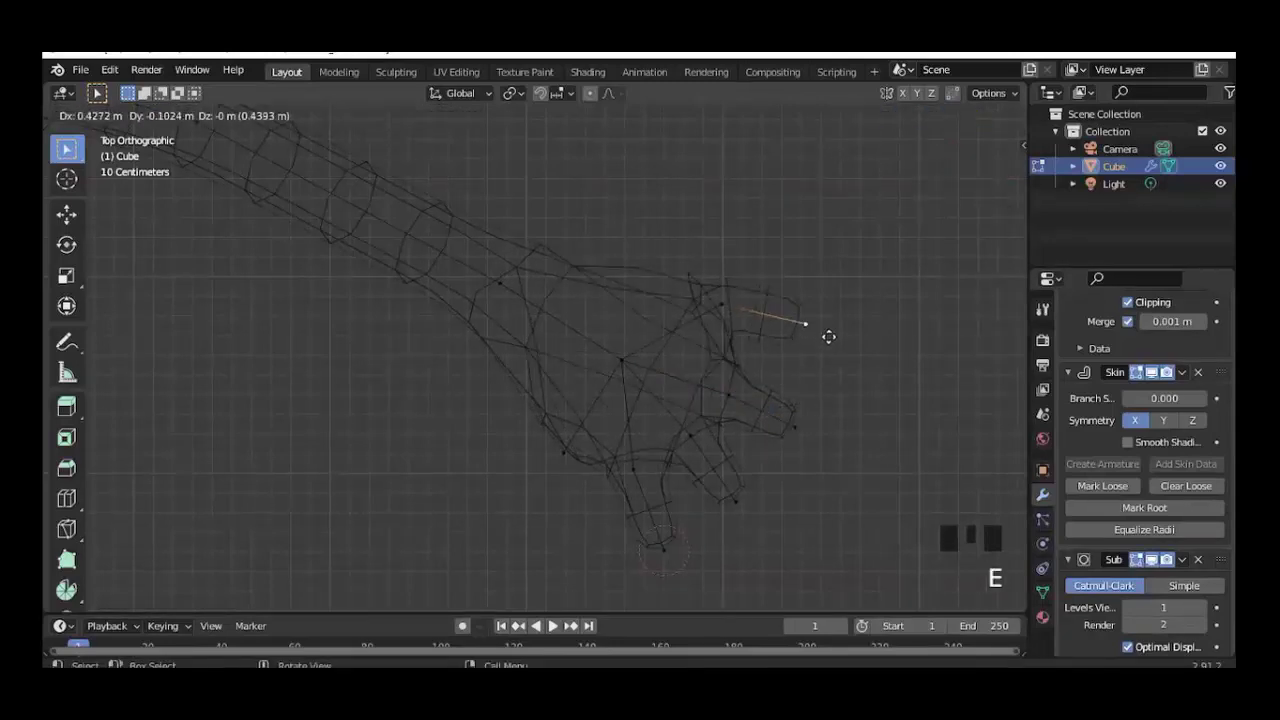
{"action": "left_click", "coordinate": [839, 348]}
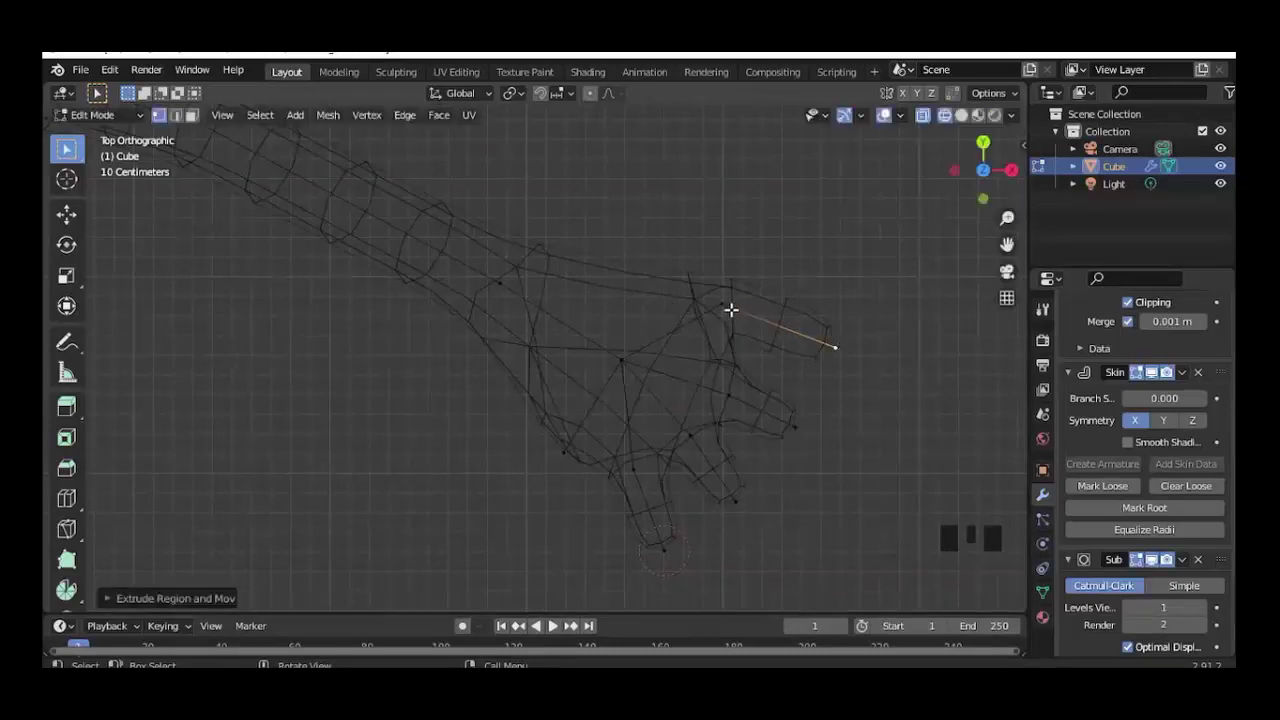
{"action": "key", "text": "ctrl+a"}
{"action": "left_click", "coordinate": [729, 303]}
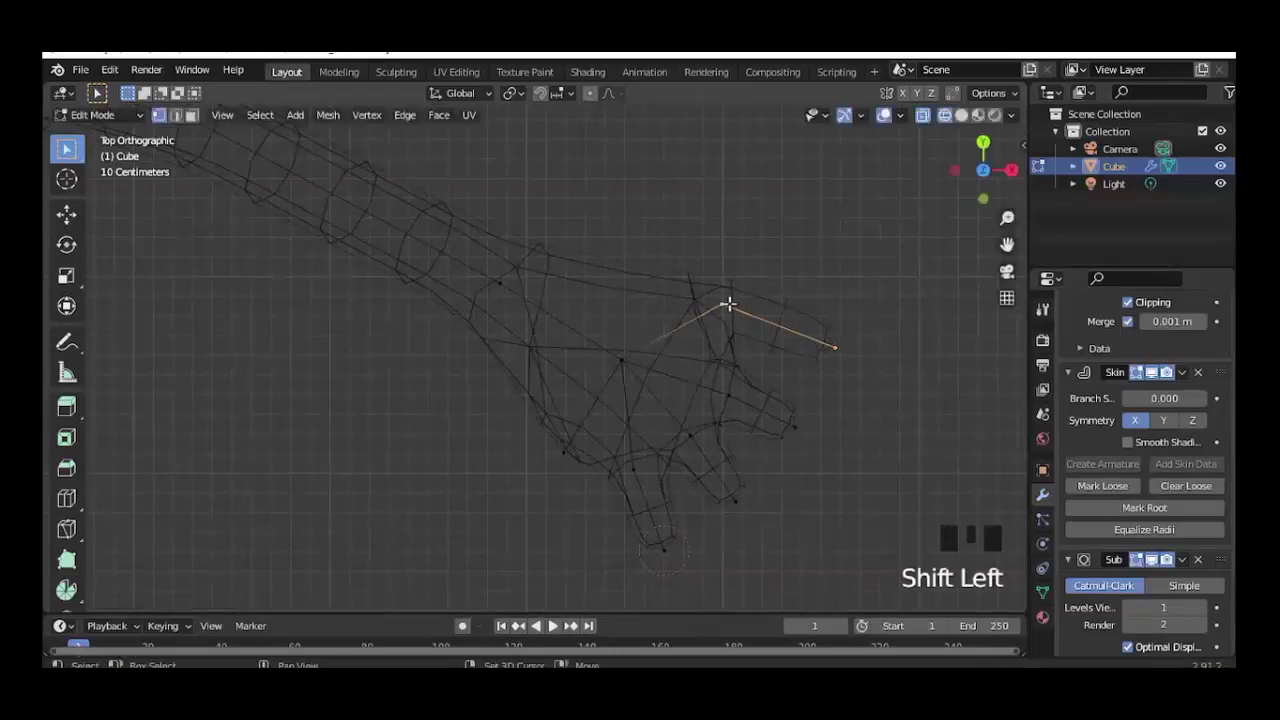
{"action": "key", "text": "ctrl+a"}
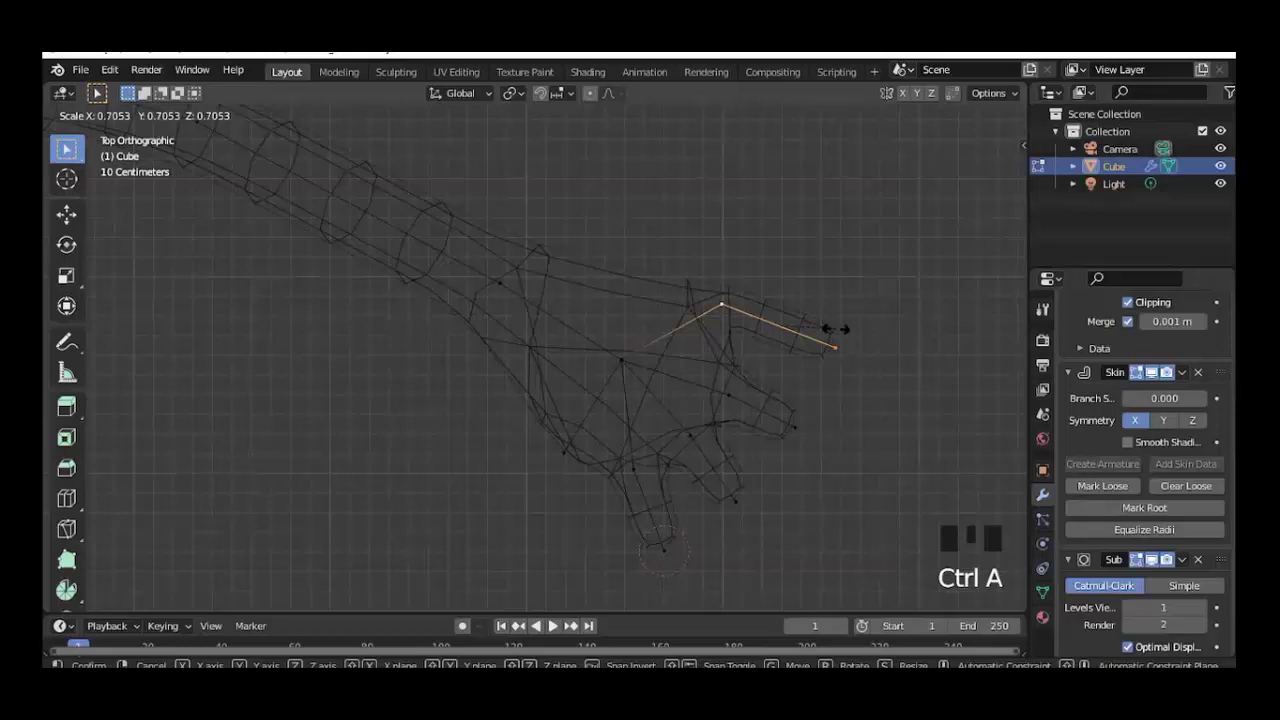
Move the top finger's knuckle and another finger joint into new positions.
{"action": "left_click", "coordinate": [835, 329]}
{"action": "left_click", "coordinate": [729, 304]}
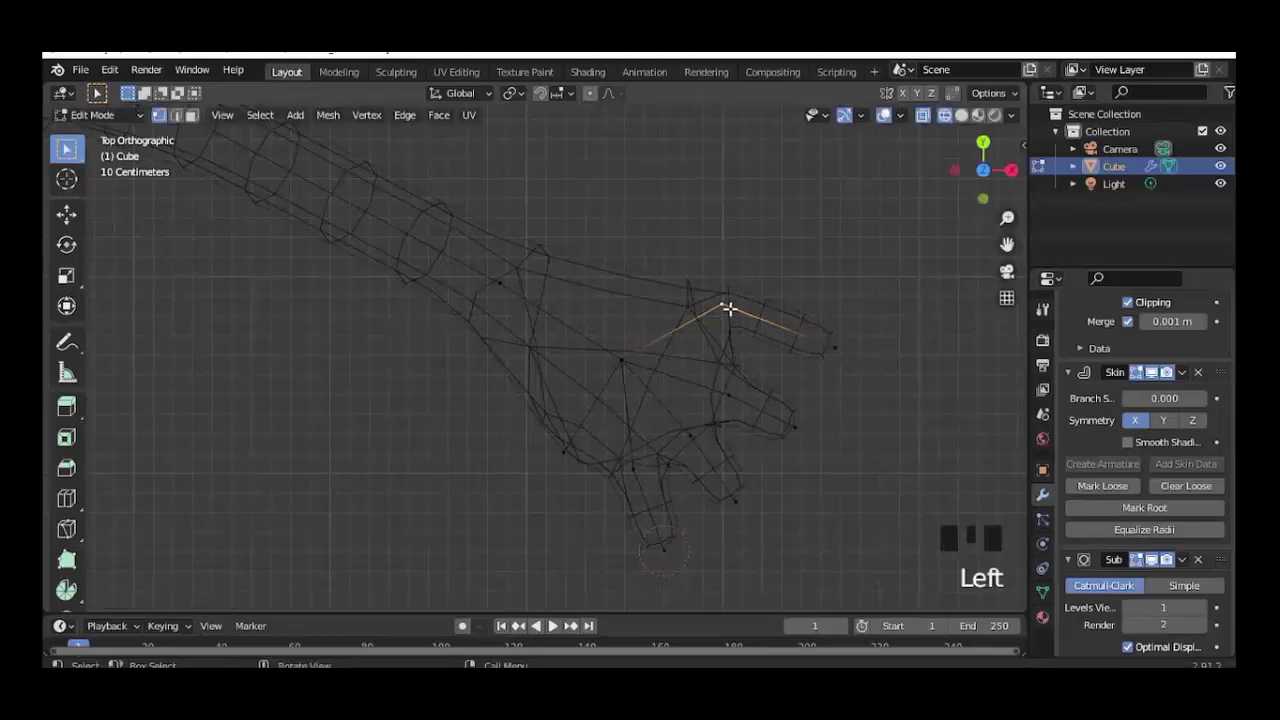
{"action": "key", "text": "g"}
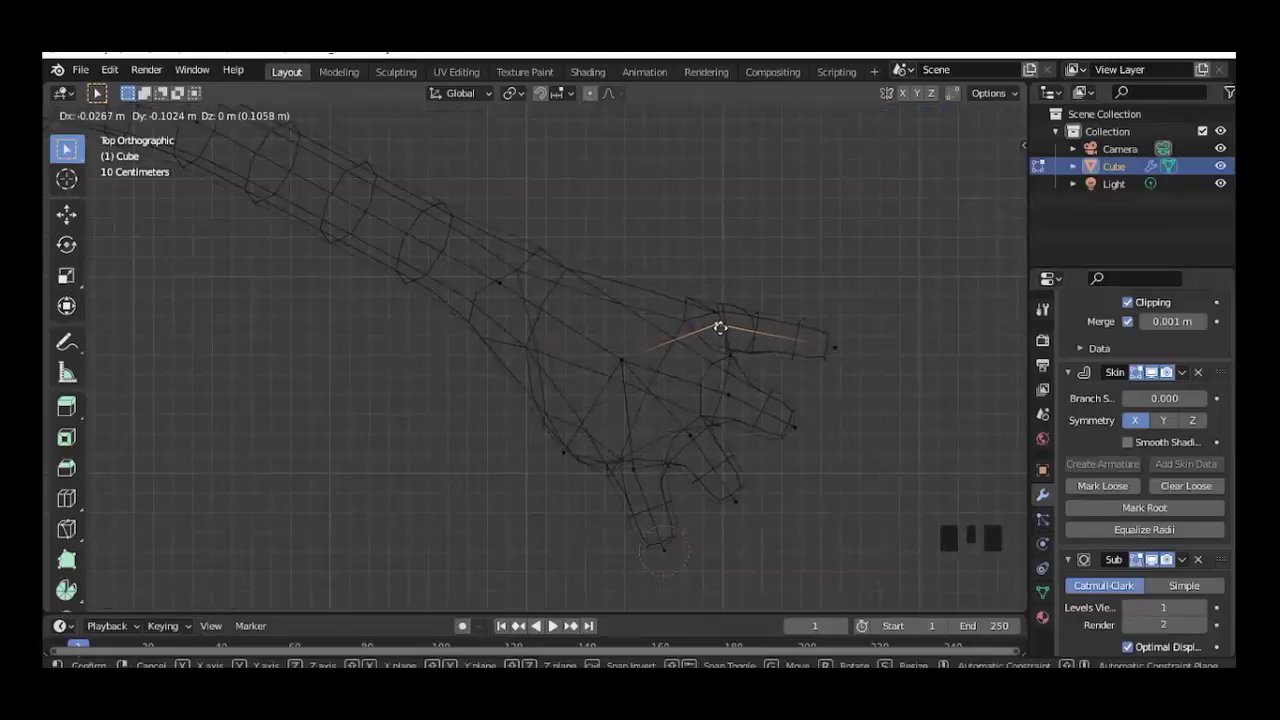
{"action": "left_click", "coordinate": [711, 326]}
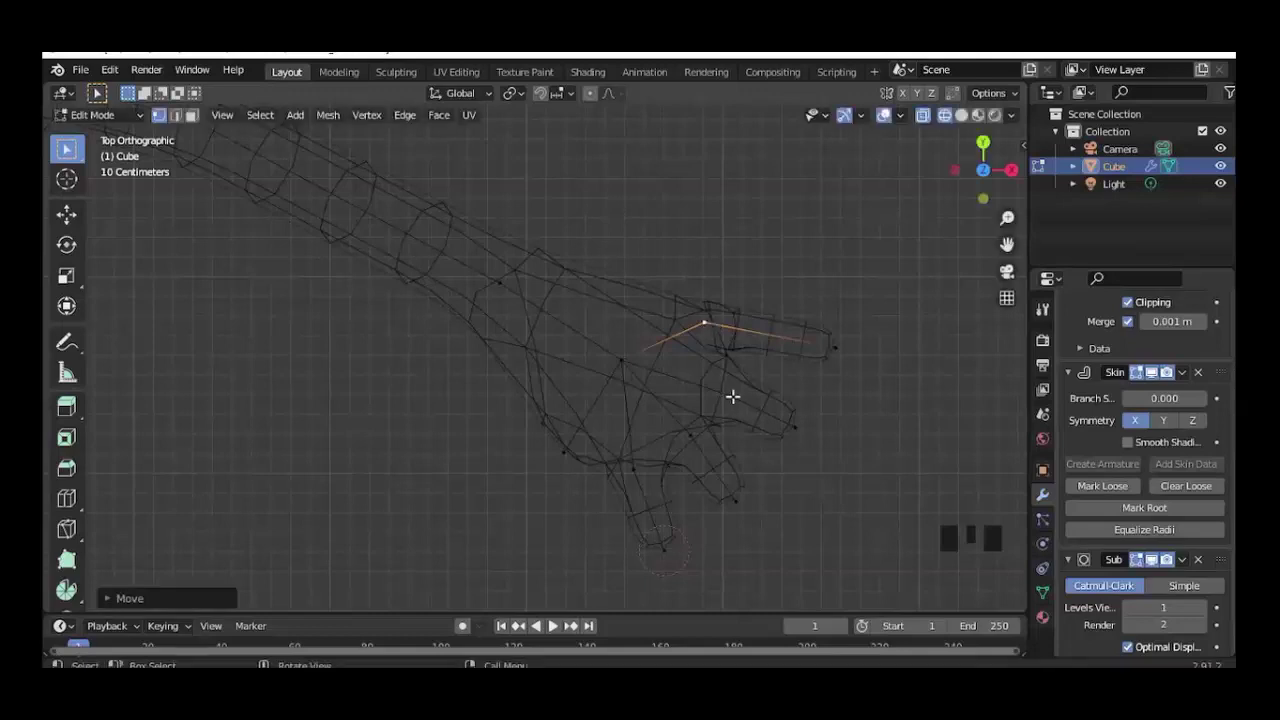
{"action": "left_click", "coordinate": [725, 394]}
{"action": "key", "text": "g"}
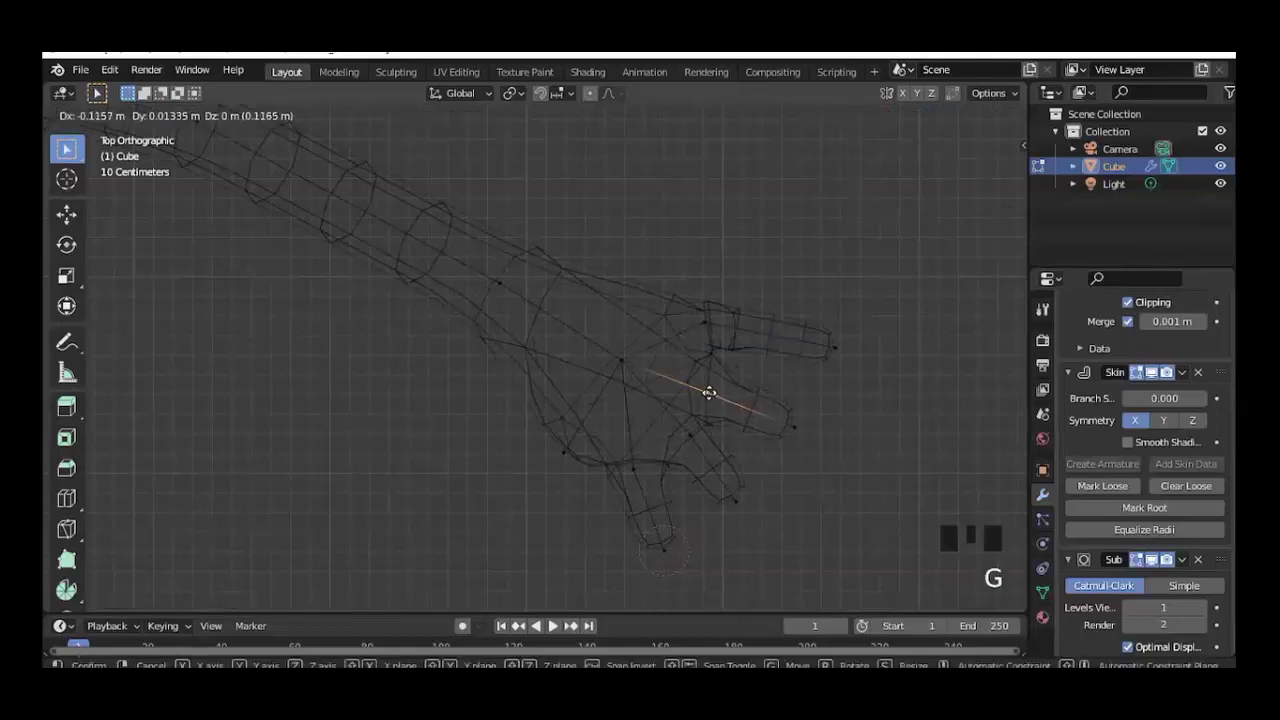
{"action": "left_click", "coordinate": [766, 374]}
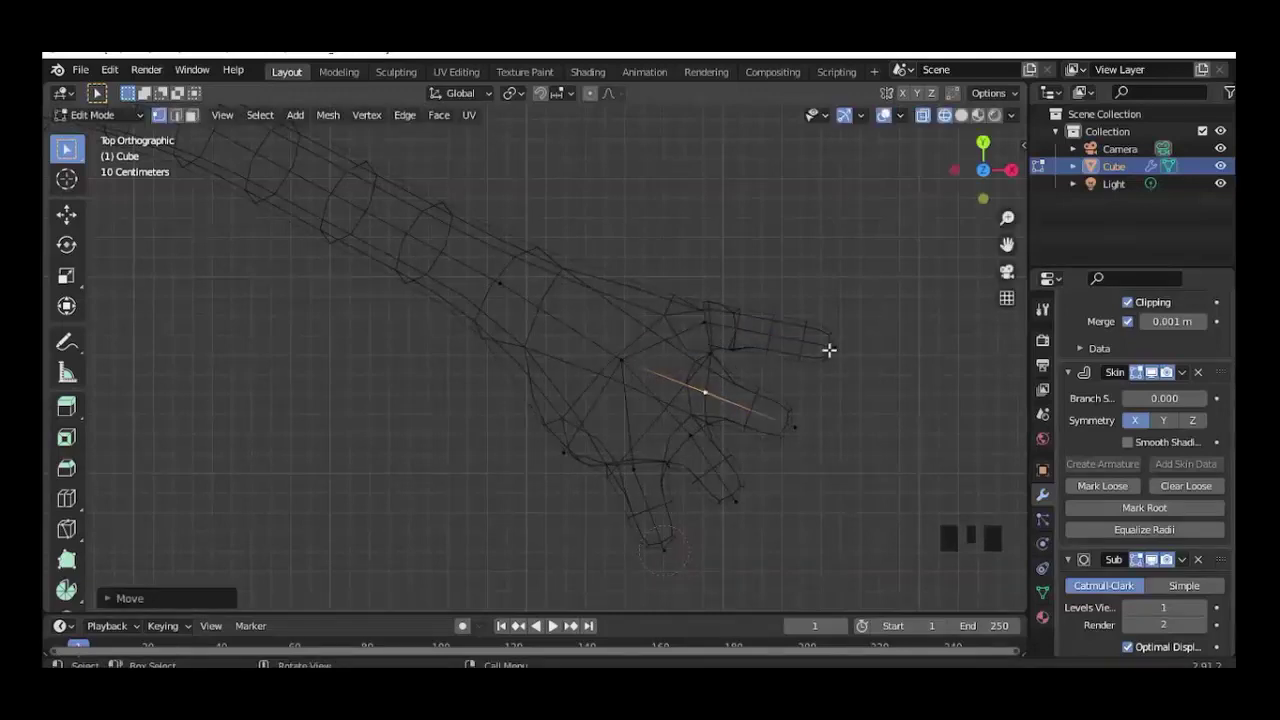
Pull the top fingertip inward and drag the thumb vertex downward.
{"action": "left_click", "coordinate": [829, 349]}
{"action": "key", "text": "g"}
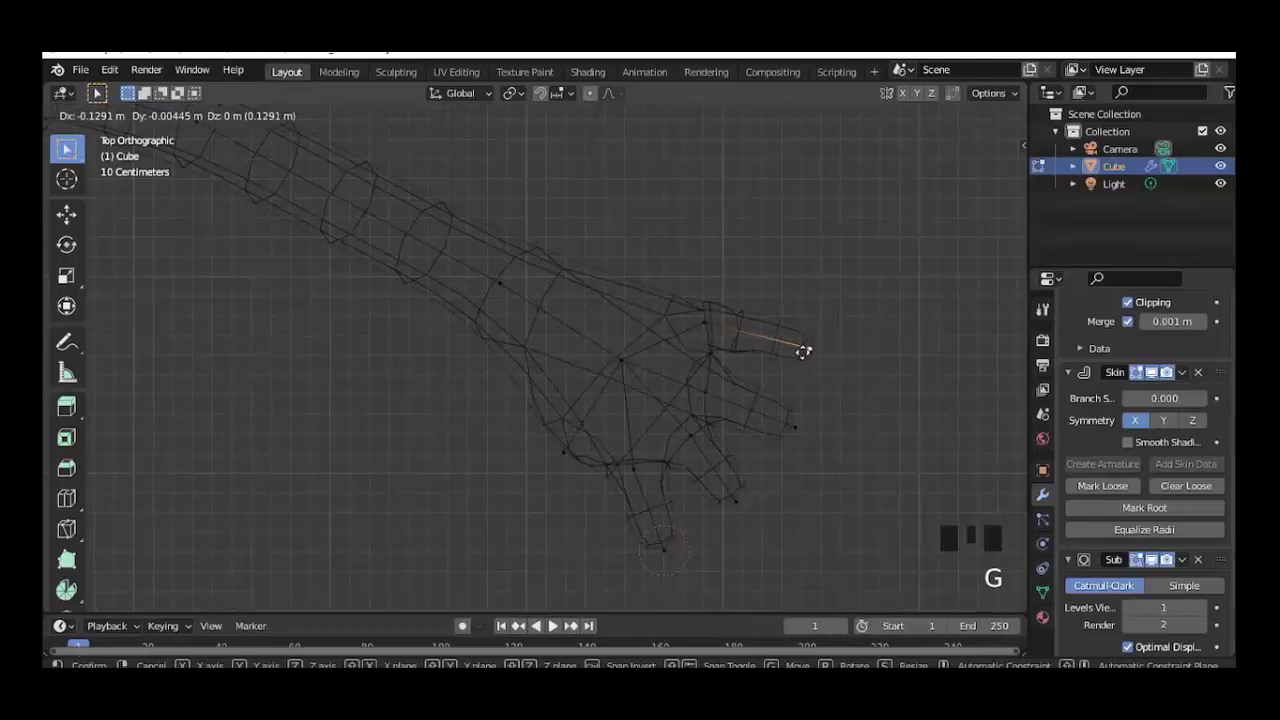
{"action": "left_click", "coordinate": [803, 351]}
{"action": "left_click", "coordinate": [636, 476]}
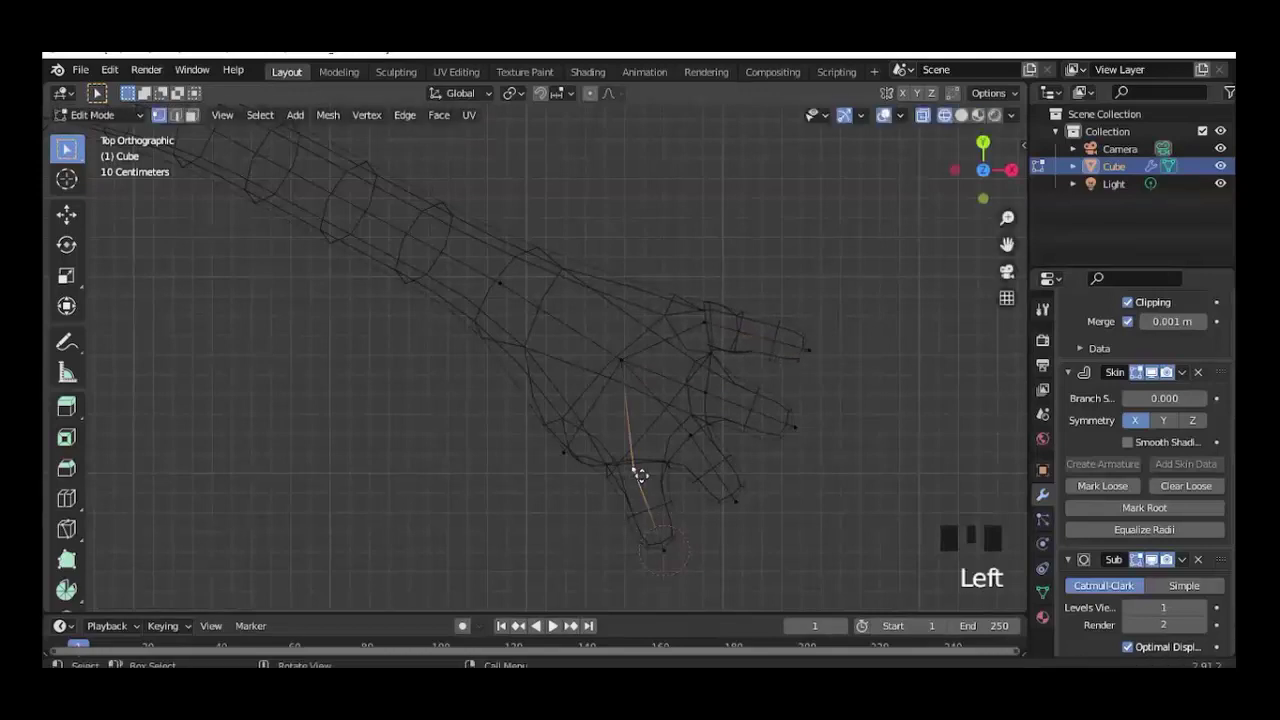
{"action": "key", "text": "g"}
{"action": "left_click", "coordinate": [666, 543]}
Settle the thumb tip and extrude a new segment down from the lower-left palm.
{"action": "key", "text": "g"}
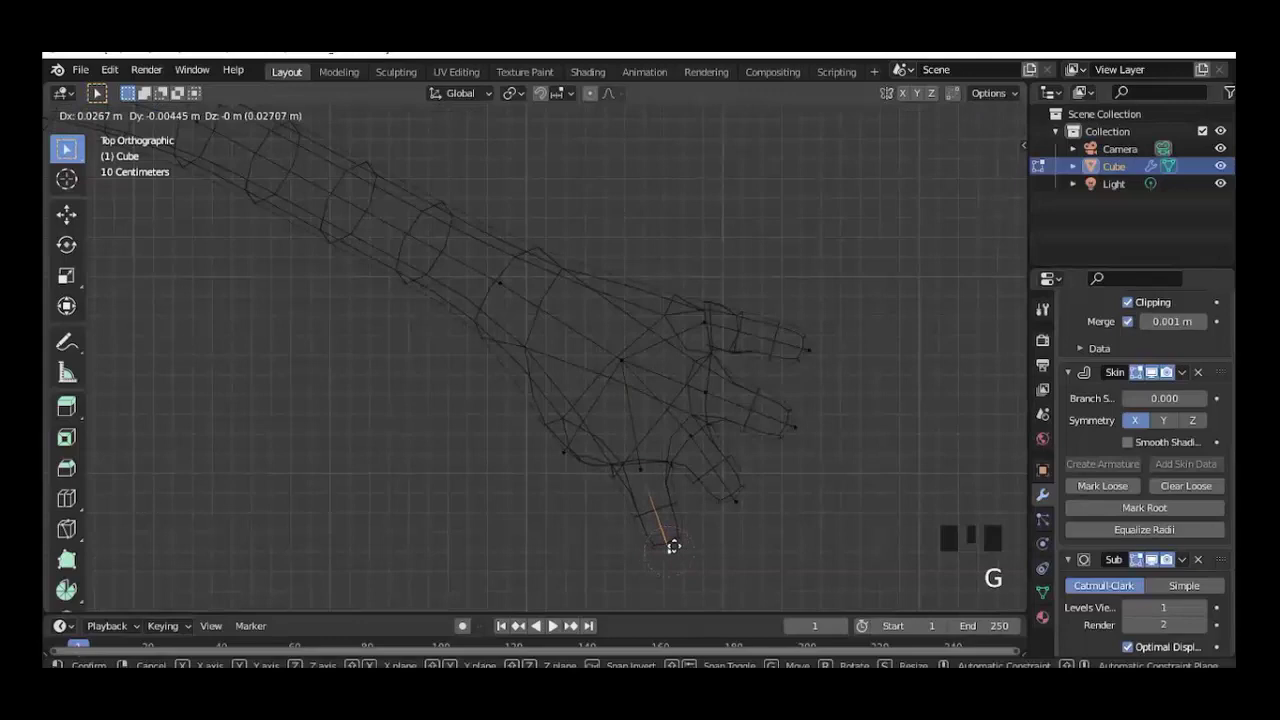
{"action": "left_click", "coordinate": [677, 545]}
{"action": "left_click", "coordinate": [559, 459]}
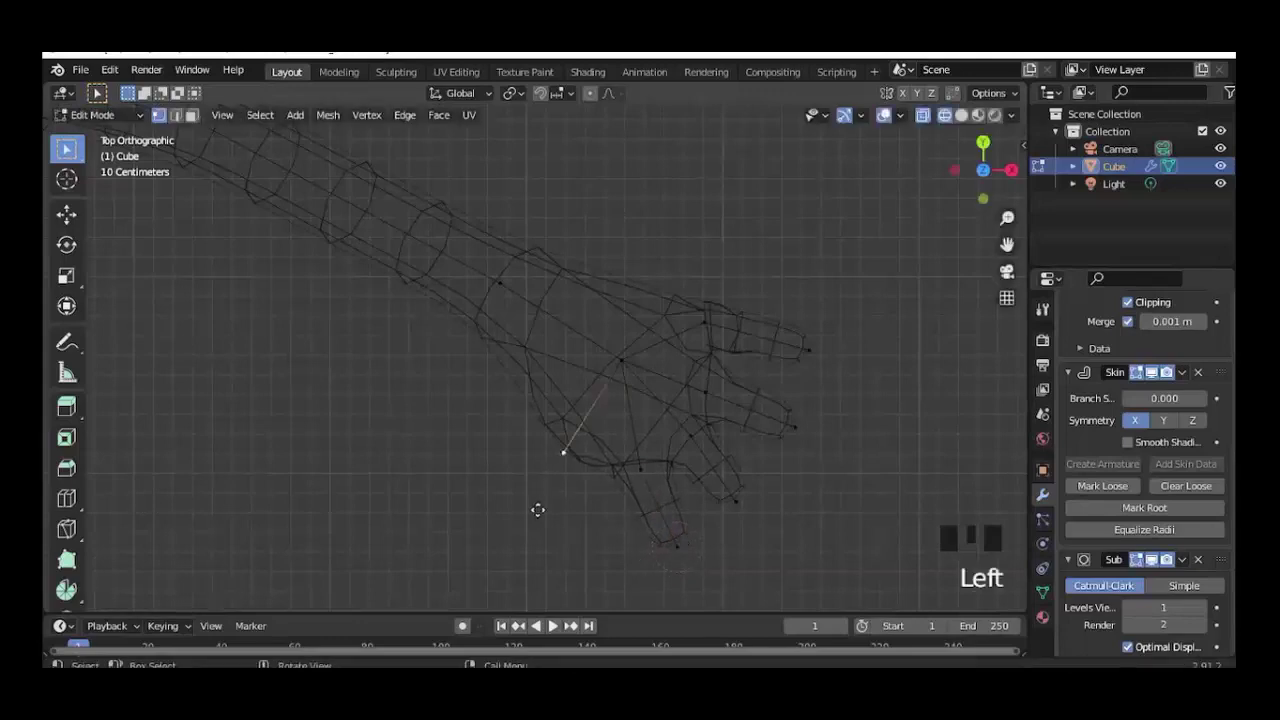
{"action": "key", "text": "e"}
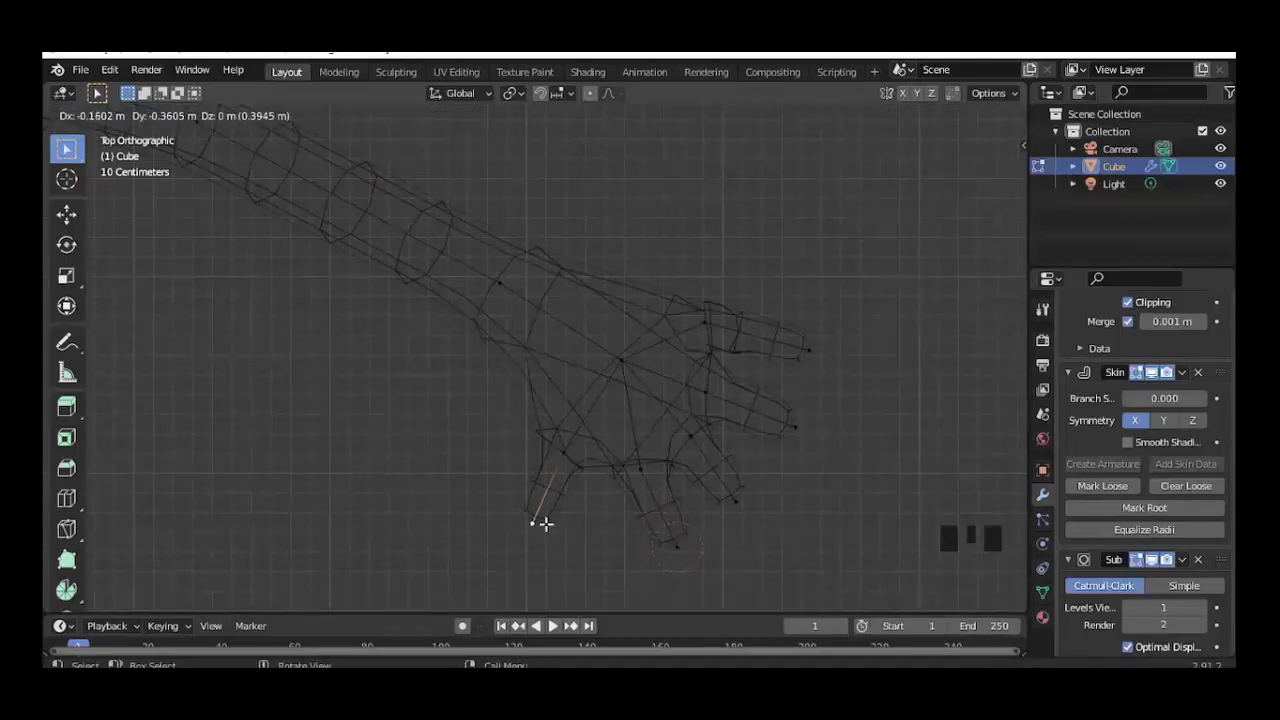
{"action": "left_click", "coordinate": [545, 523]}
Thicken the new finger's skin, then orbit to inspect and return to top view.
{"action": "left_click", "coordinate": [565, 455], "text": "ctrl"}
{"action": "key", "text": "ctrl+a"}
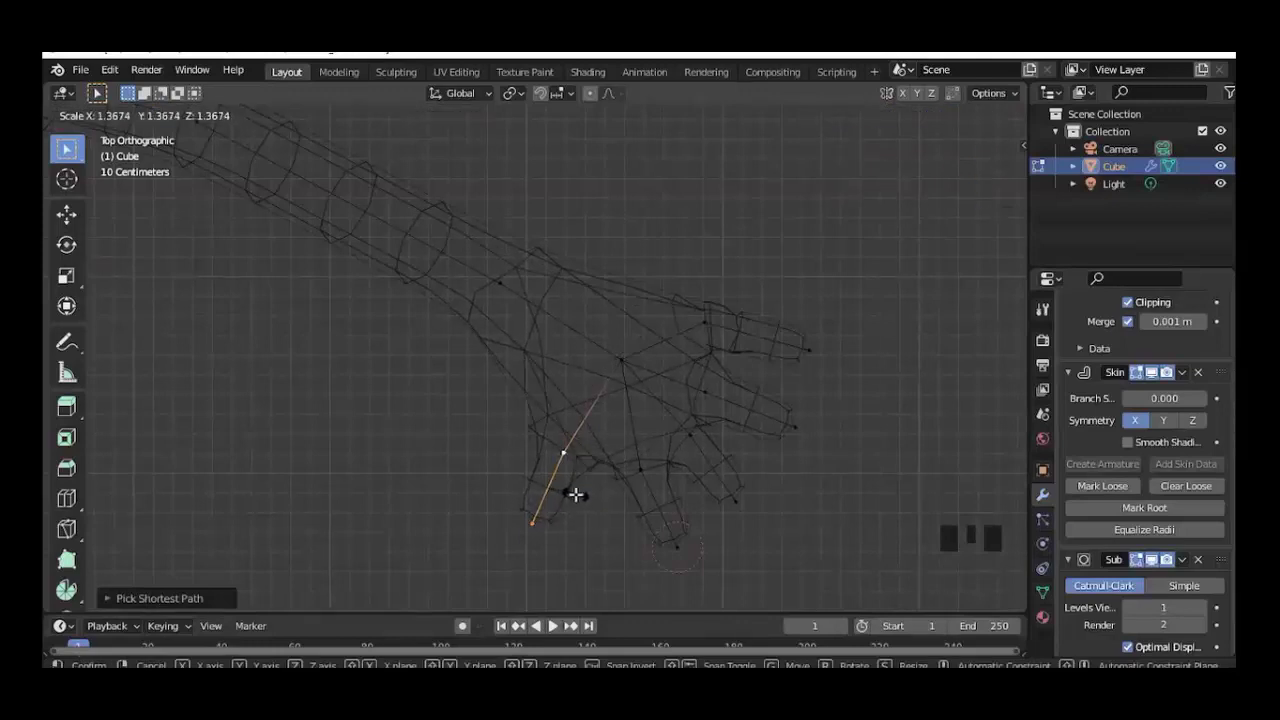
{"action": "left_click", "coordinate": [575, 494]}
{"action": "mouse_move", "coordinate": [575, 494]}
{"action": "middle_mouse_down"}
{"action": "mouse_move", "coordinate": [586, 429]}
{"action": "mouse_move", "coordinate": [643, 354]}
{"action": "middle_mouse_up"}
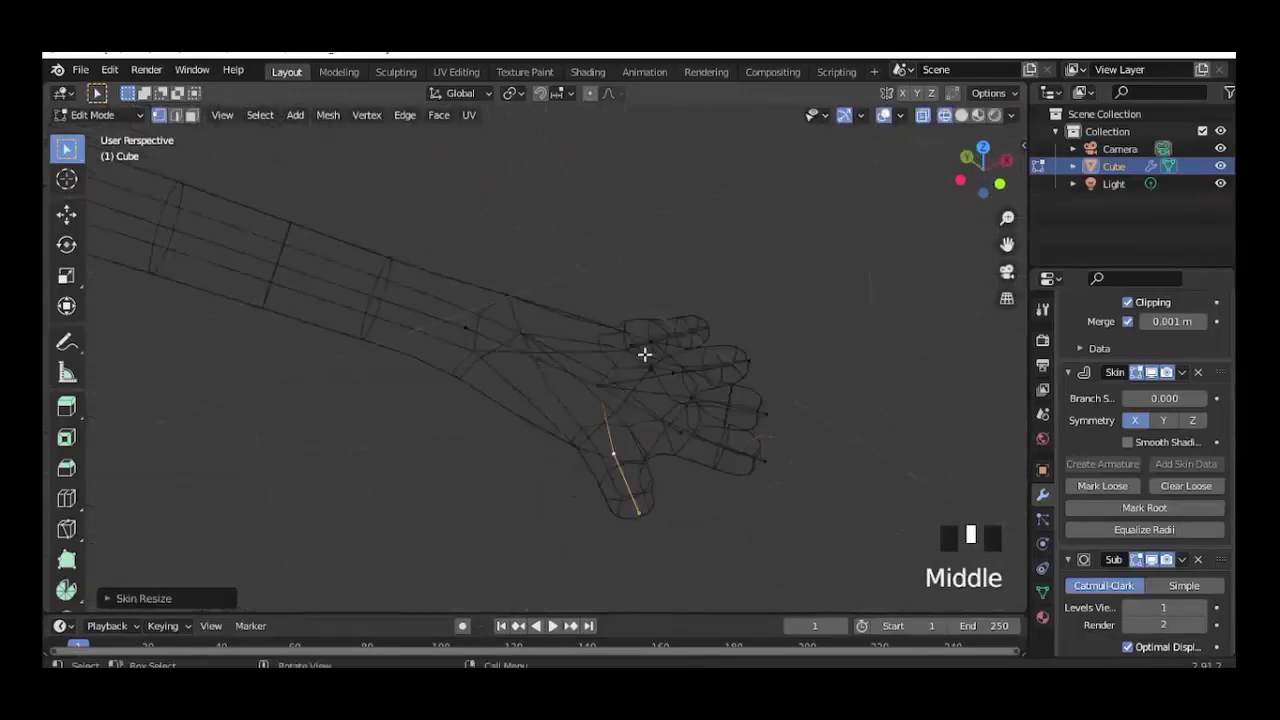
{"action": "left_click", "coordinate": [764, 466]}
{"action": "middle_click_drag", "start_coordinate": [772, 474], "coordinate": [771, 449]}
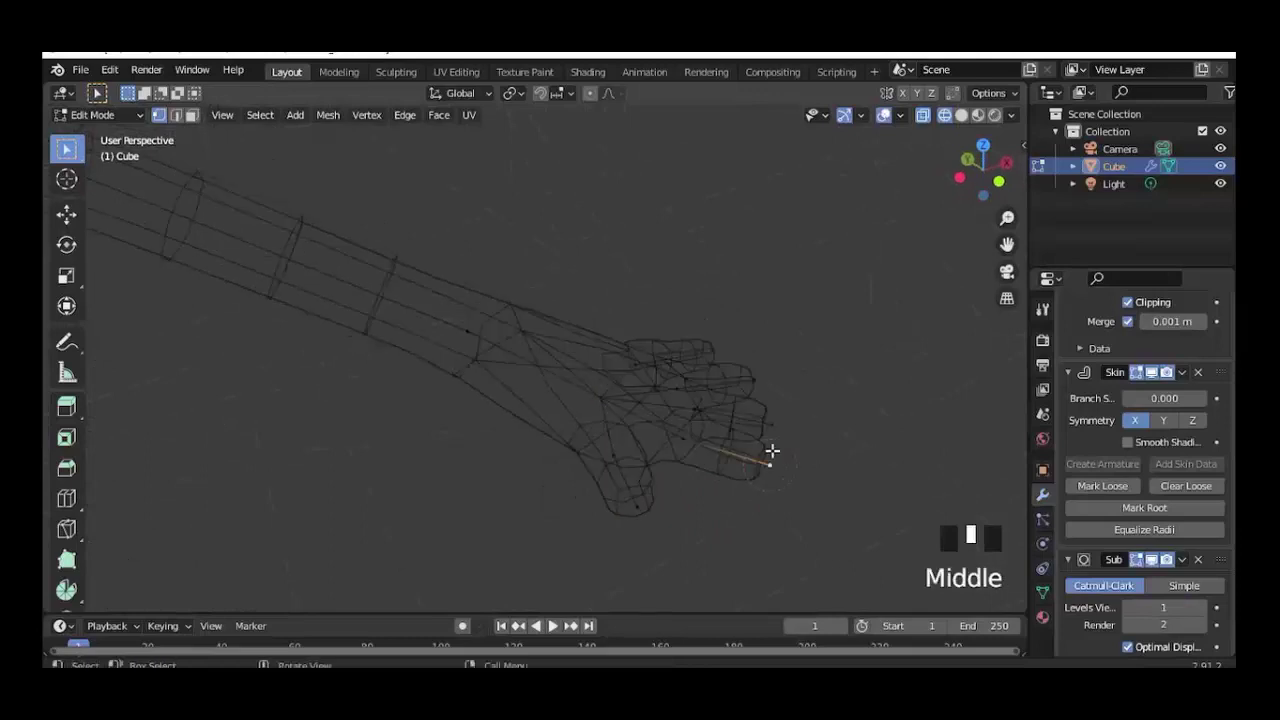
{"action": "key", "text": "KP_7"}
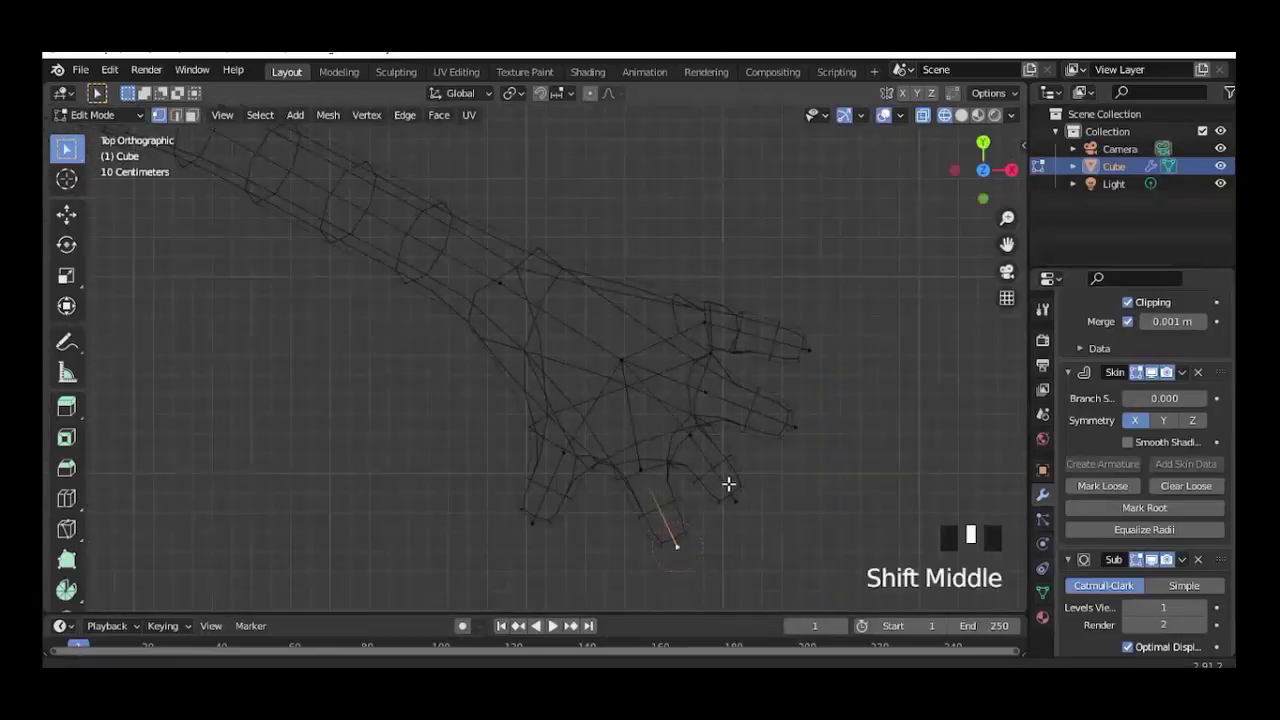
Extend a fingertip and extrude two new finger segments from a knuckle vertex.
{"action": "middle_click_drag", "start_coordinate": [747, 565], "coordinate": [672, 482], "text": "shift"}
{"action": "key", "text": "e"}
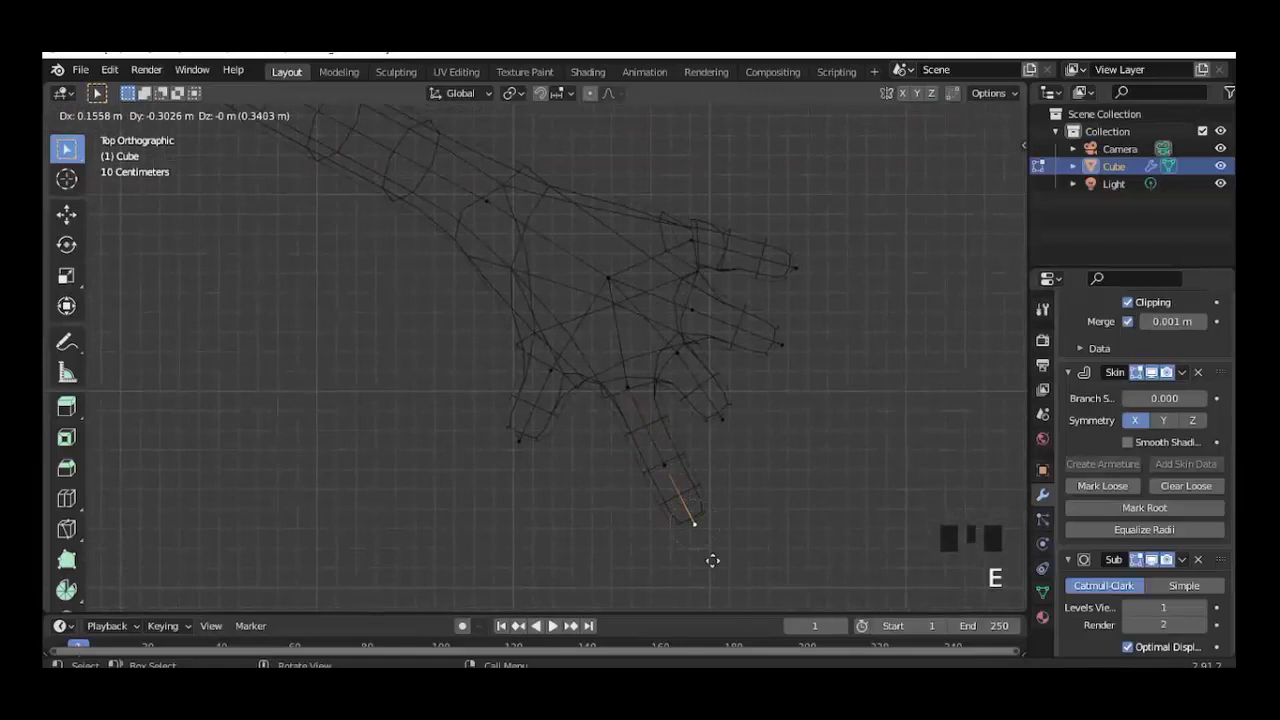
{"action": "left_click", "coordinate": [713, 567]}
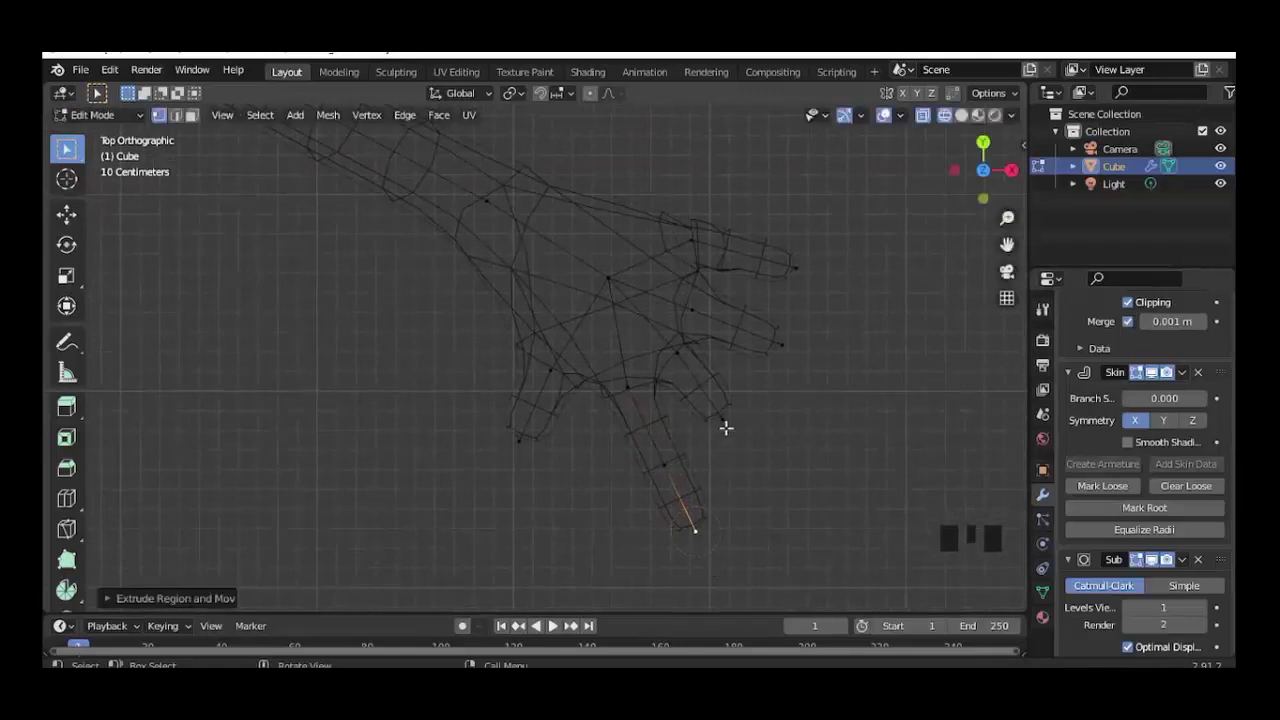
{"action": "left_click", "coordinate": [724, 423]}
{"action": "key", "text": "e"}
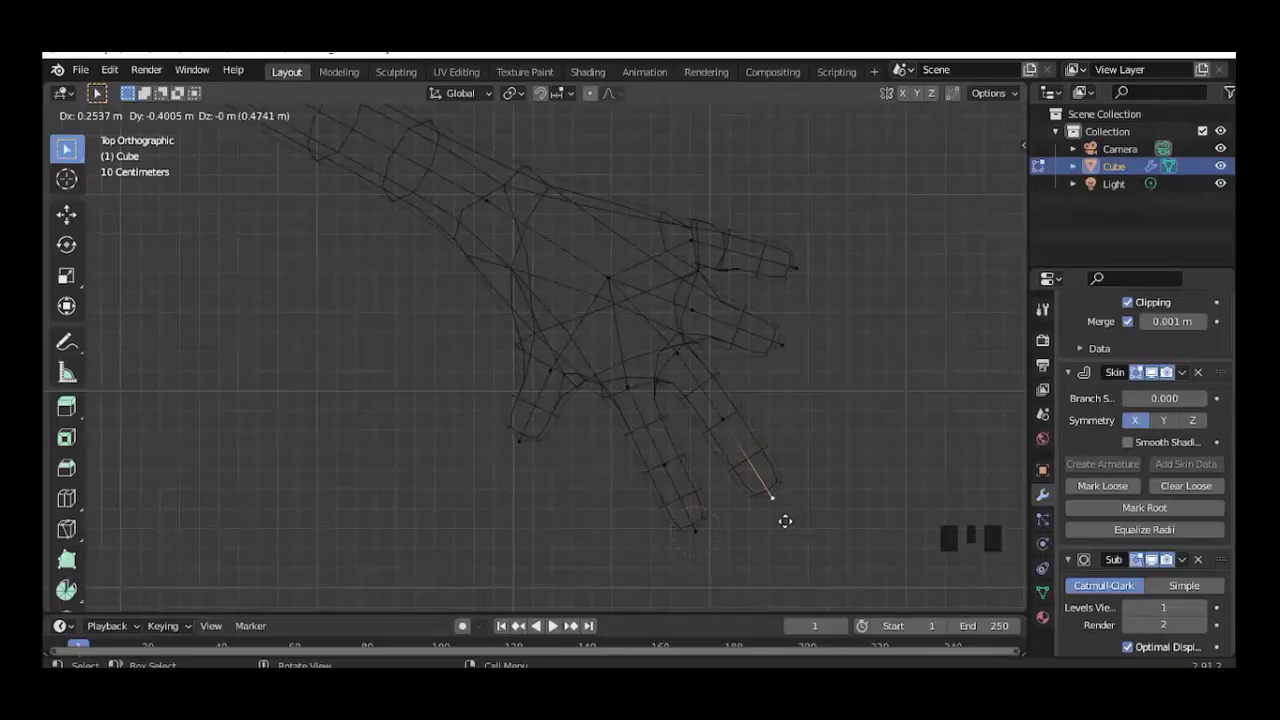
{"action": "left_click", "coordinate": [785, 521]}
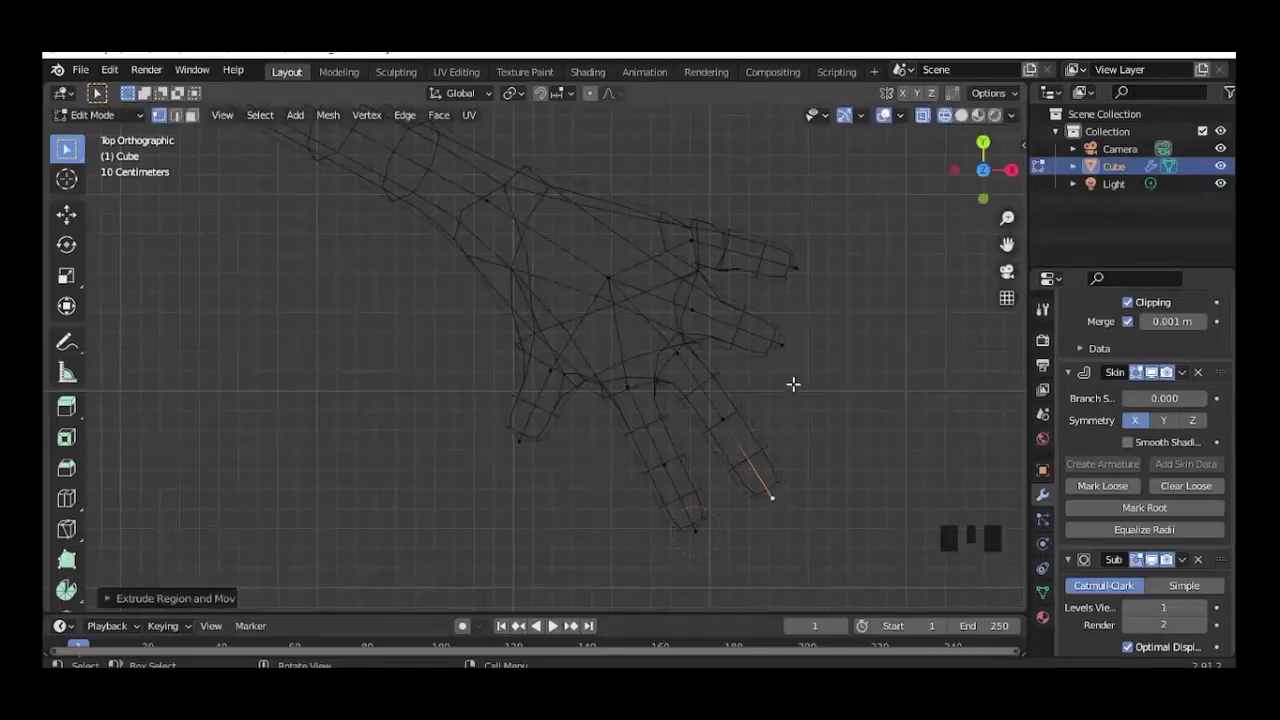
{"action": "key", "text": "e"}
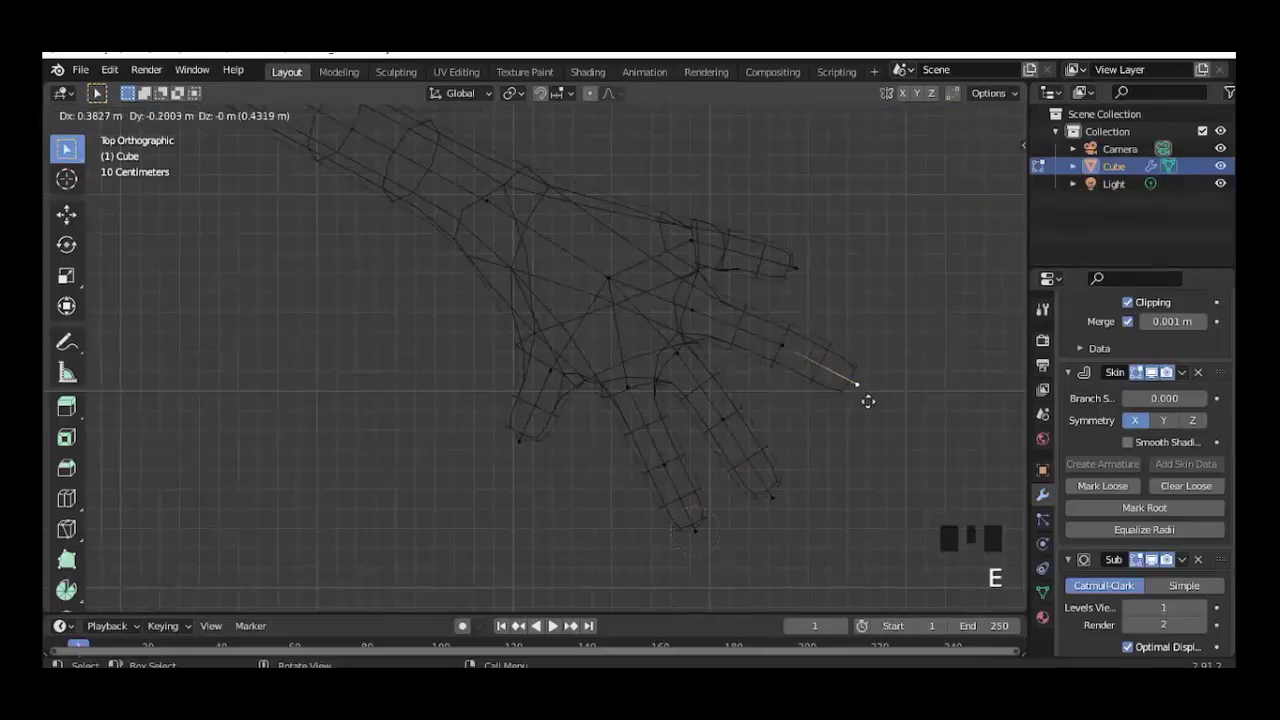
{"action": "left_click", "coordinate": [868, 392]}
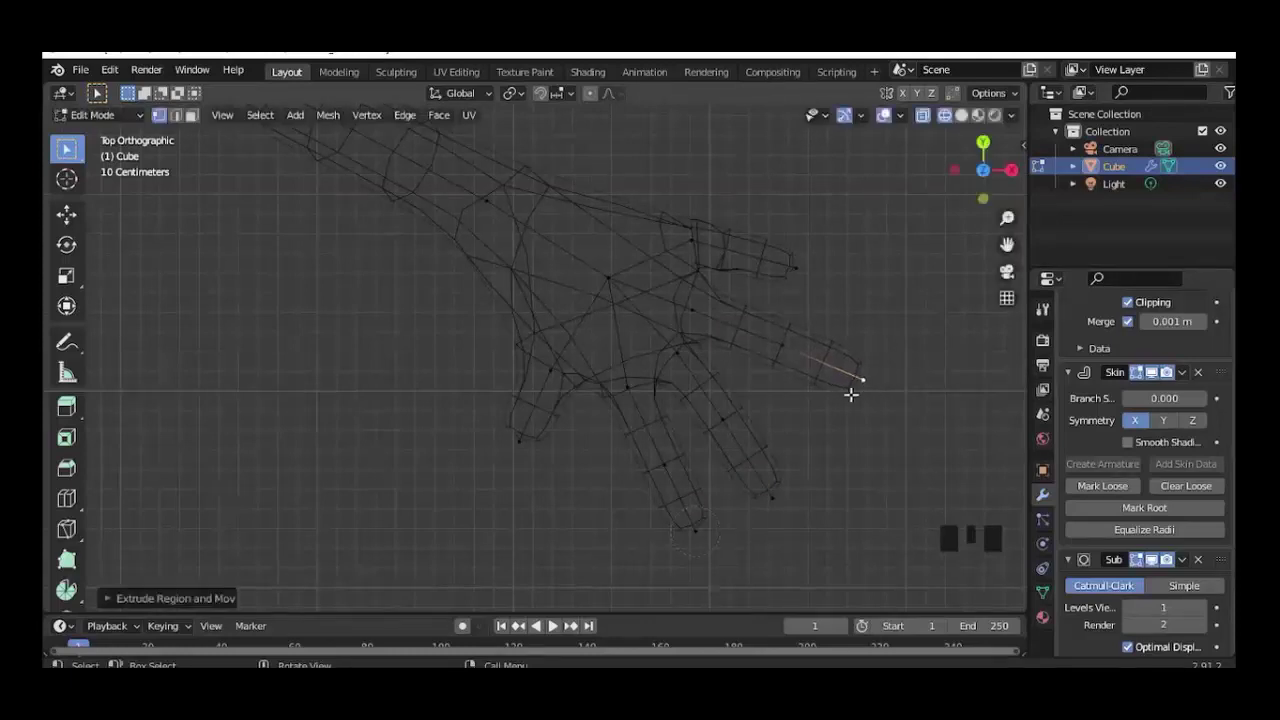
Select the fingertip vertices and reposition them to angle the finger outward.
{"action": "left_click", "coordinate": [724, 330], "text": "shift"}
{"action": "left_click", "coordinate": [789, 349], "text": "shift"}
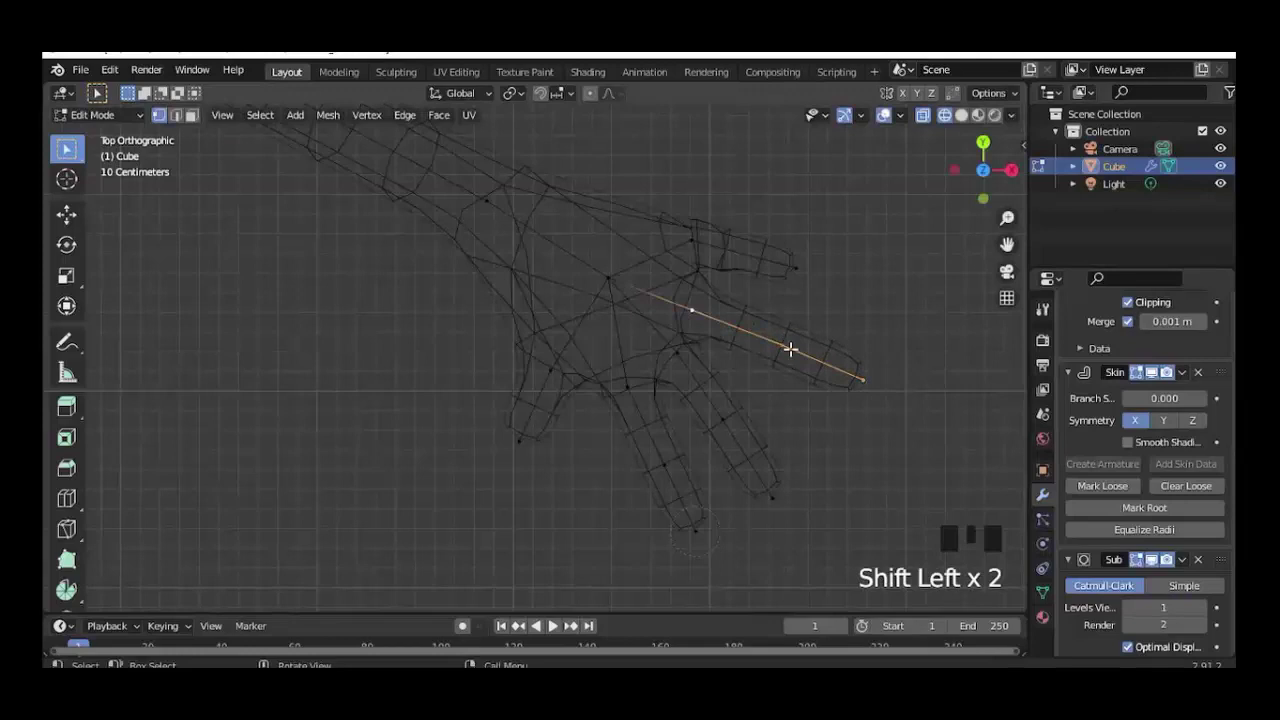
{"action": "left_click", "coordinate": [855, 380], "text": "shift"}
{"action": "key", "text": "g"}
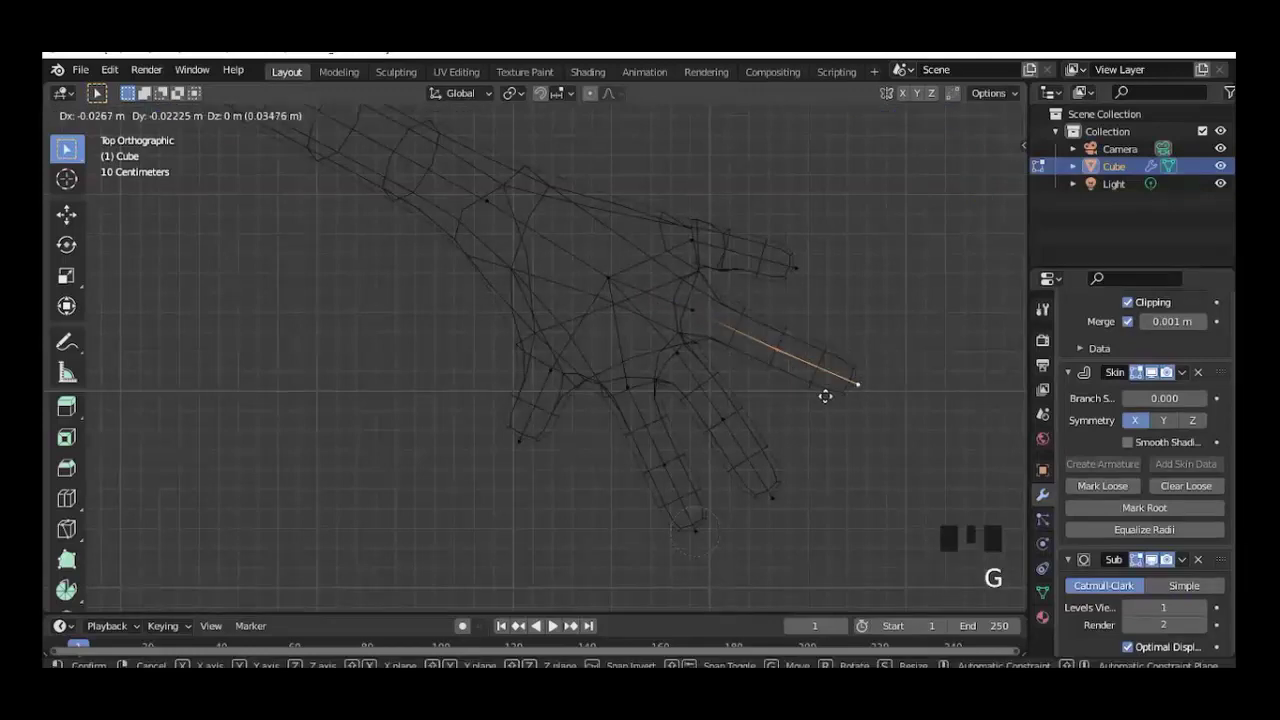
{"action": "left_click", "coordinate": [843, 407]}
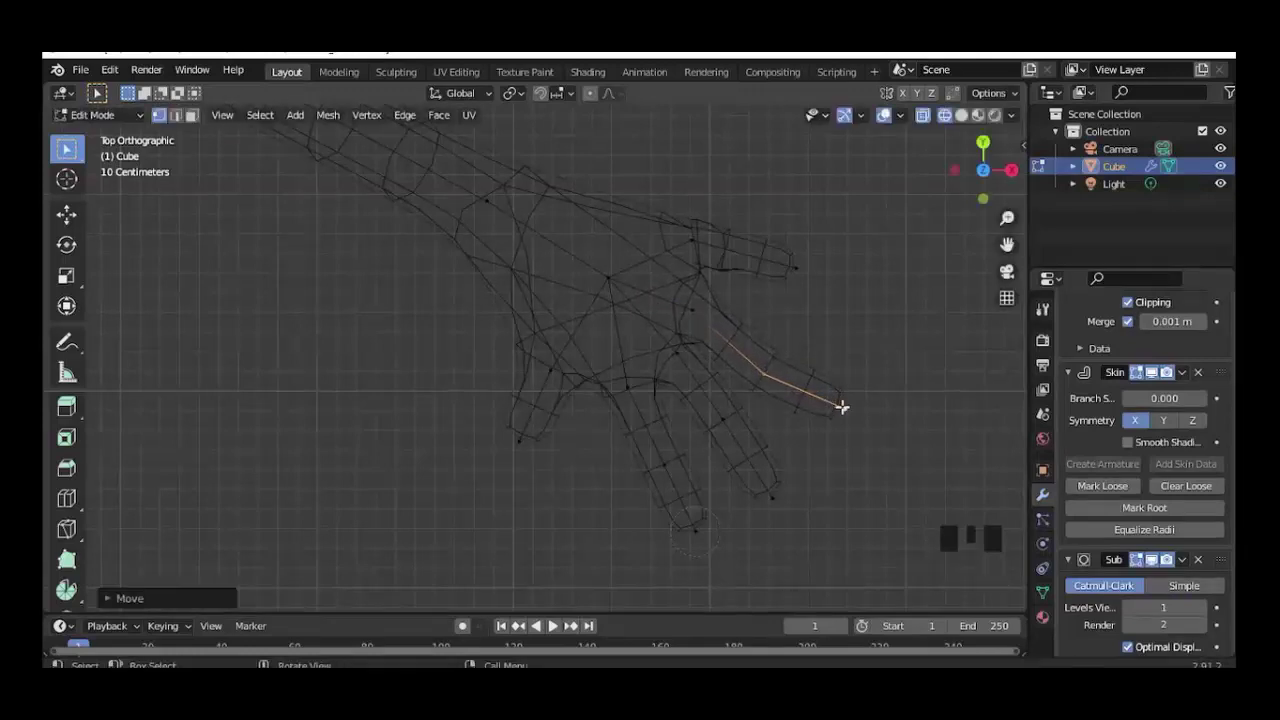
{"action": "key", "text": "g"}
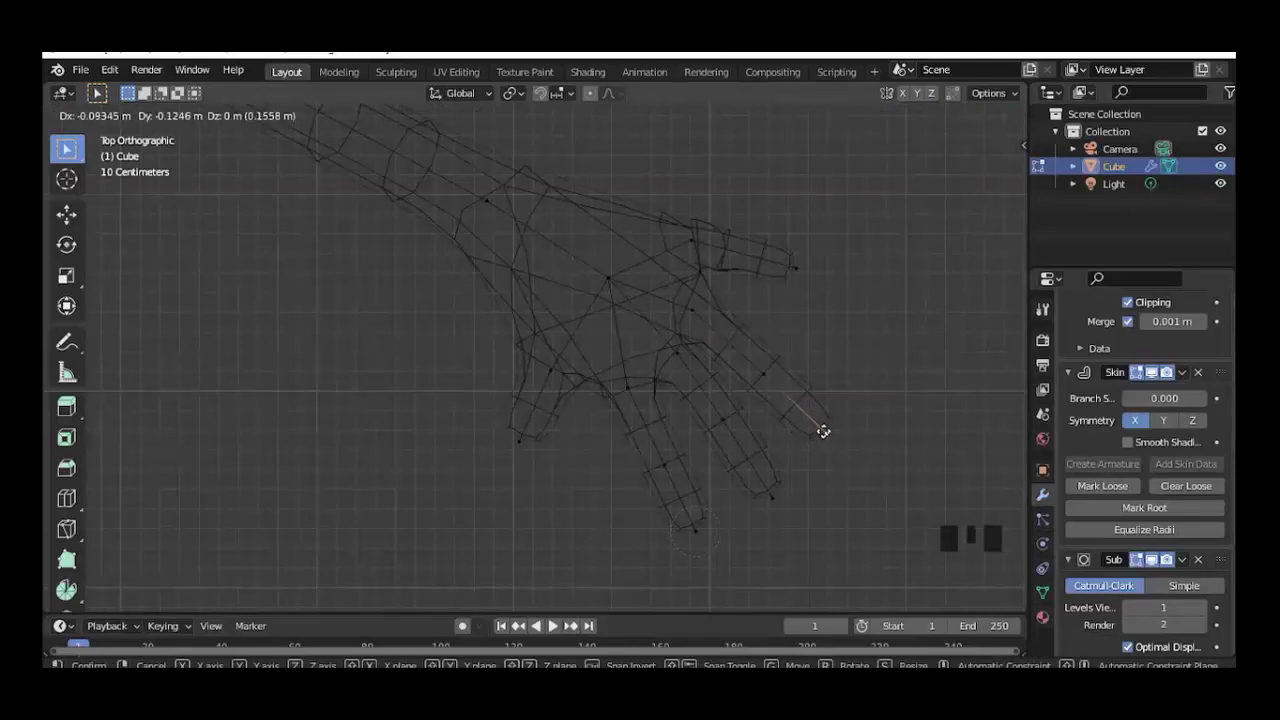
{"action": "left_click", "coordinate": [823, 431]}
Move the top finger's tip edge and extrude an extra joint from it.
{"action": "left_click", "coordinate": [797, 274]}
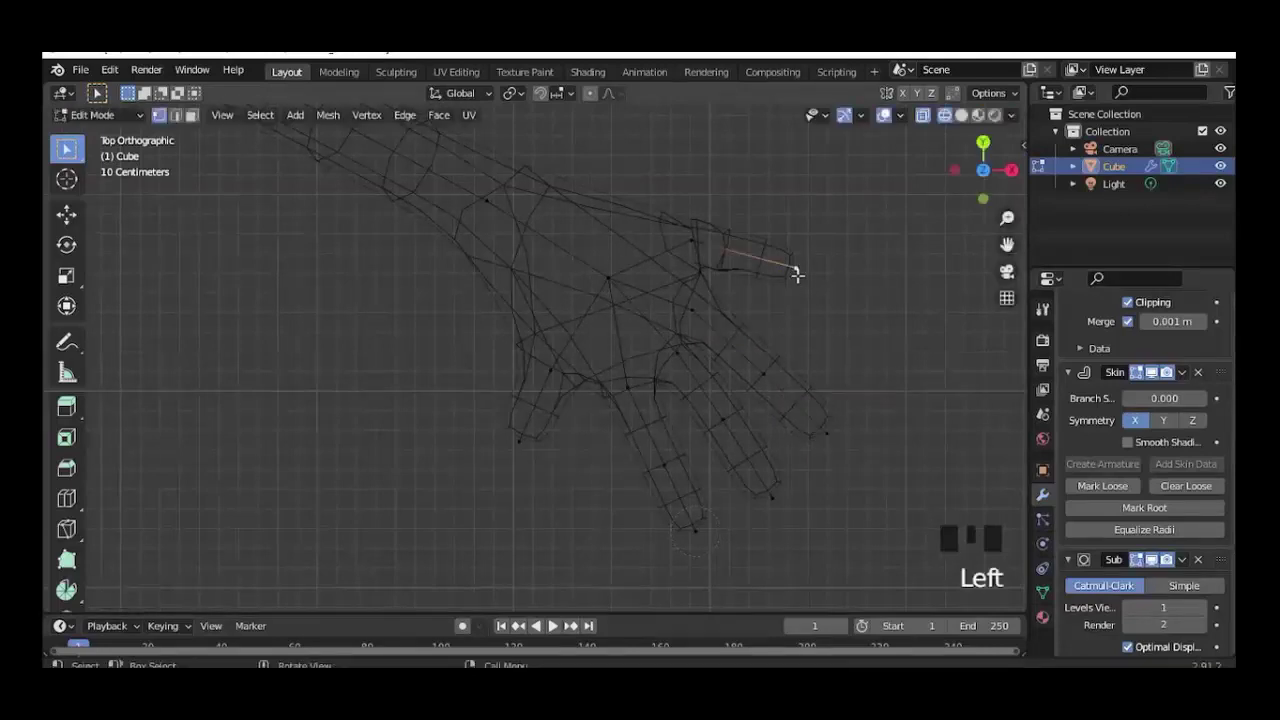
{"action": "key", "text": "g"}
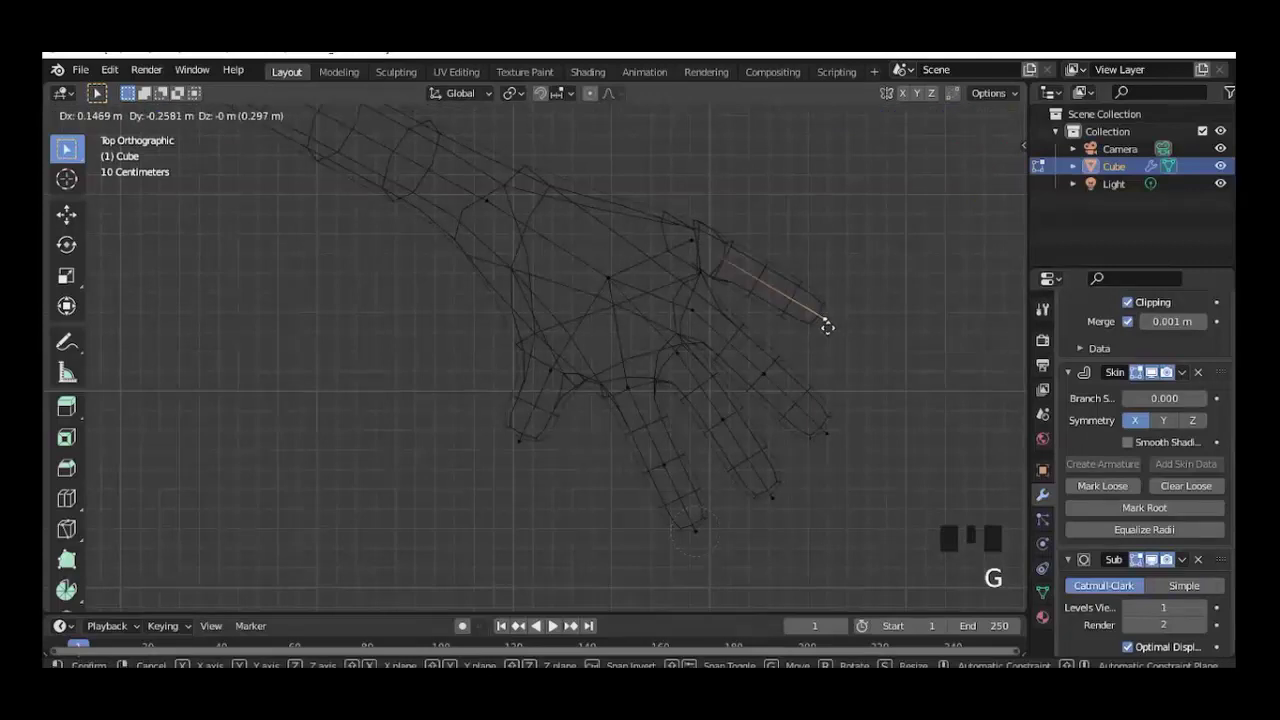
{"action": "left_click", "coordinate": [826, 328]}
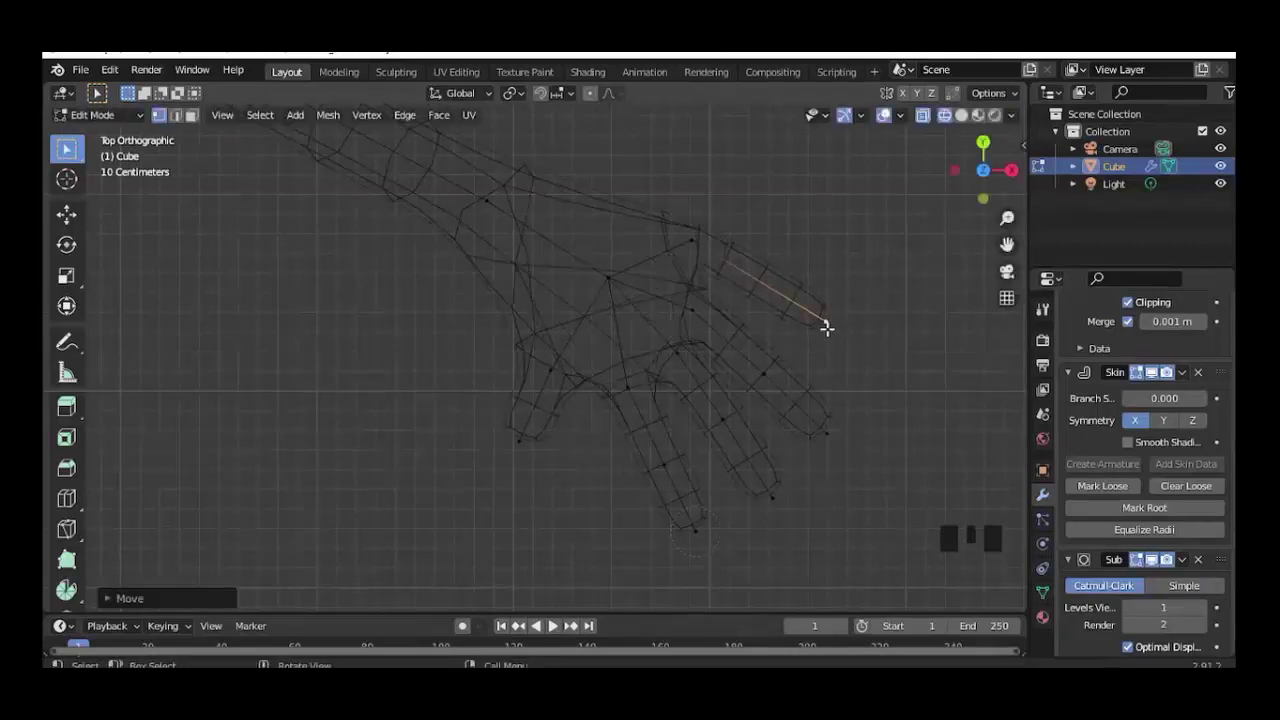
{"action": "key", "text": "g"}
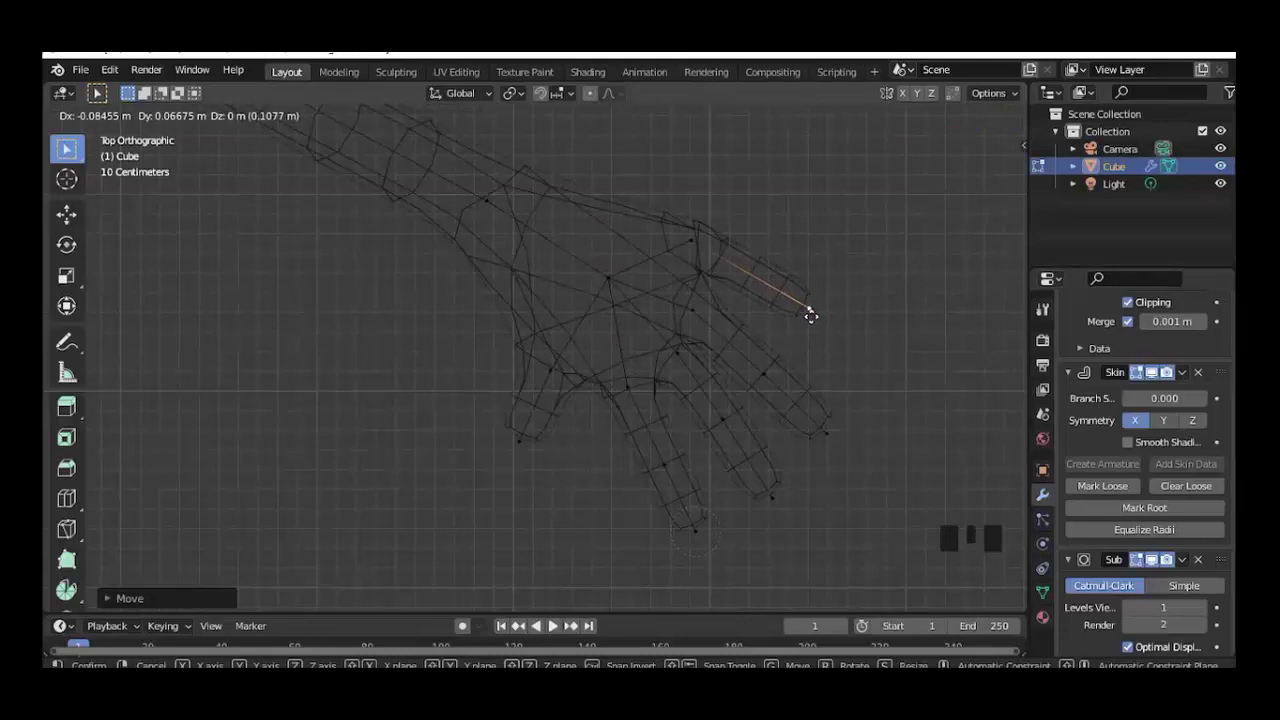
{"action": "left_click", "coordinate": [808, 314]}
{"action": "key", "text": "e"}
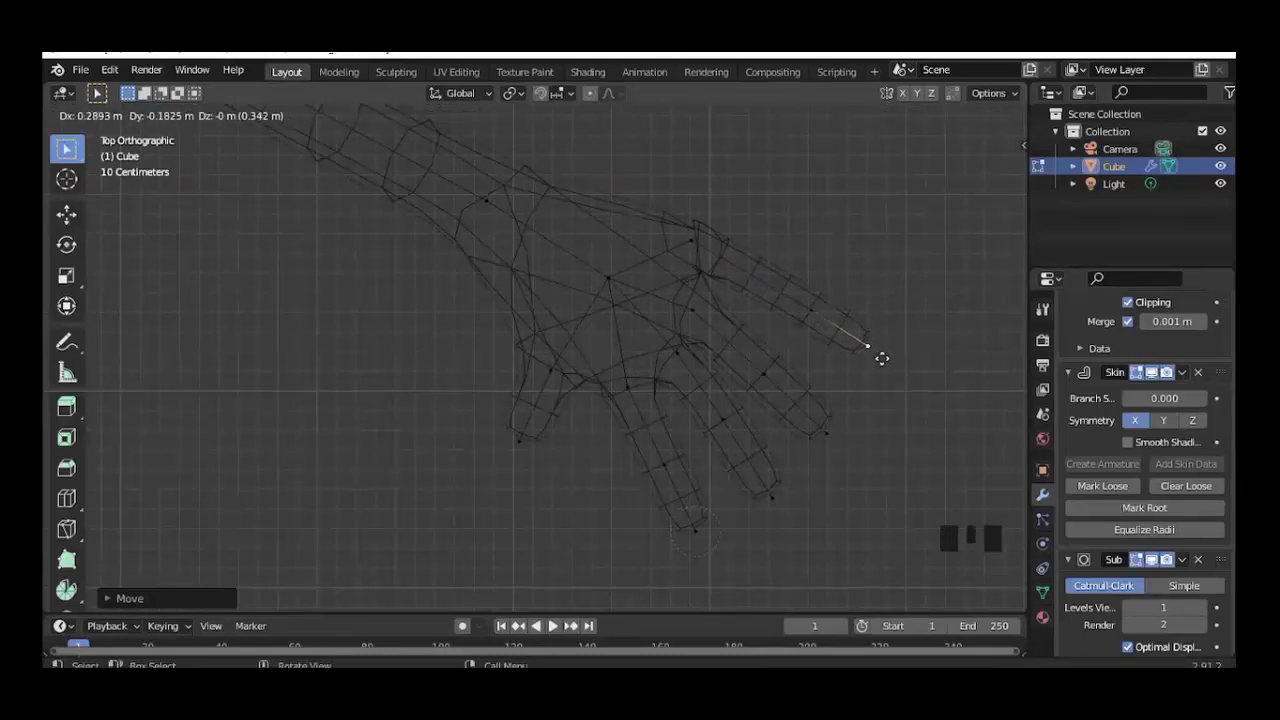
{"action": "left_click", "coordinate": [882, 358]}
Adjust the top finger's new joint and tip so the fingers fan apart.
{"action": "key", "text": "g"}
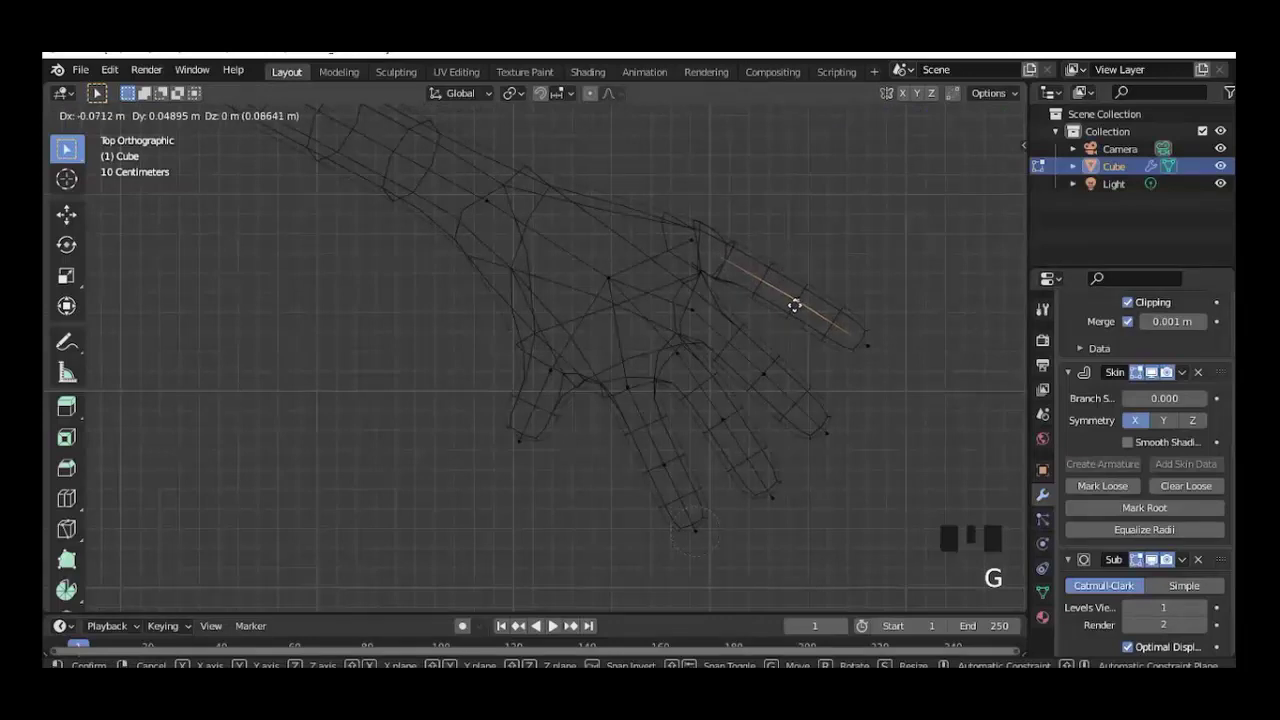
{"action": "left_click", "coordinate": [793, 304]}
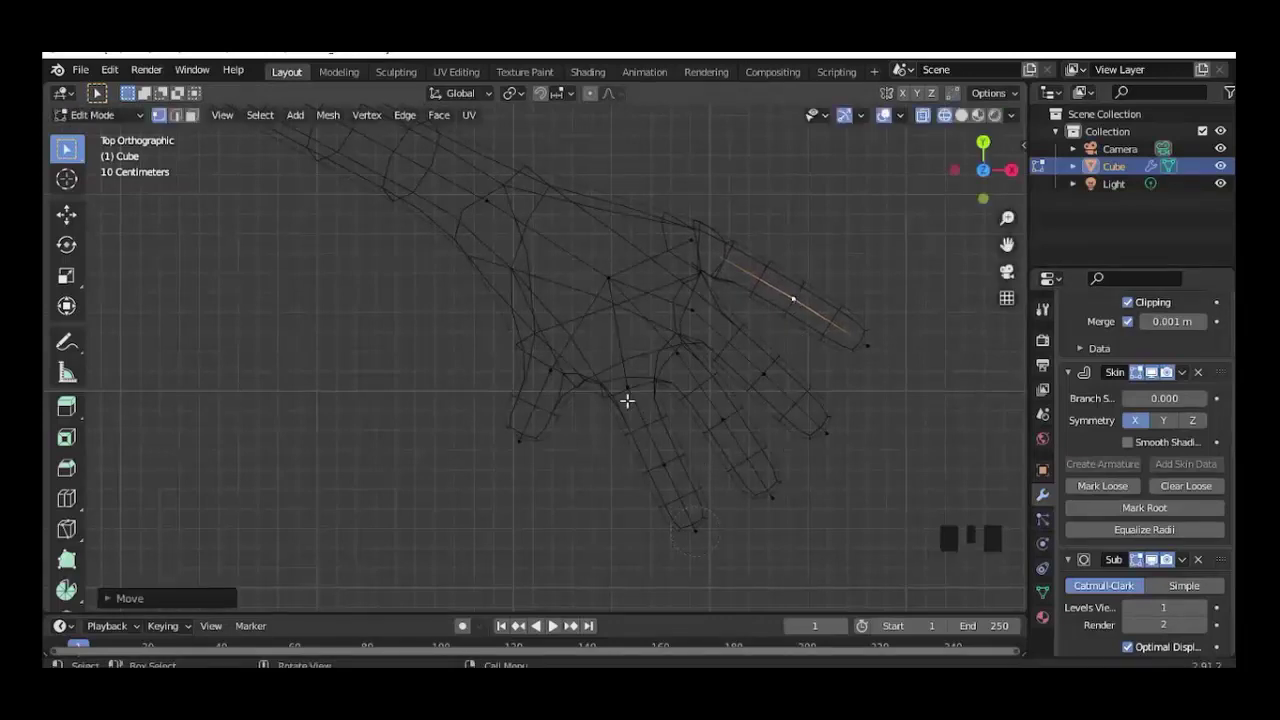
{"action": "left_click", "coordinate": [867, 346], "text": "shift"}
{"action": "key", "text": "g"}
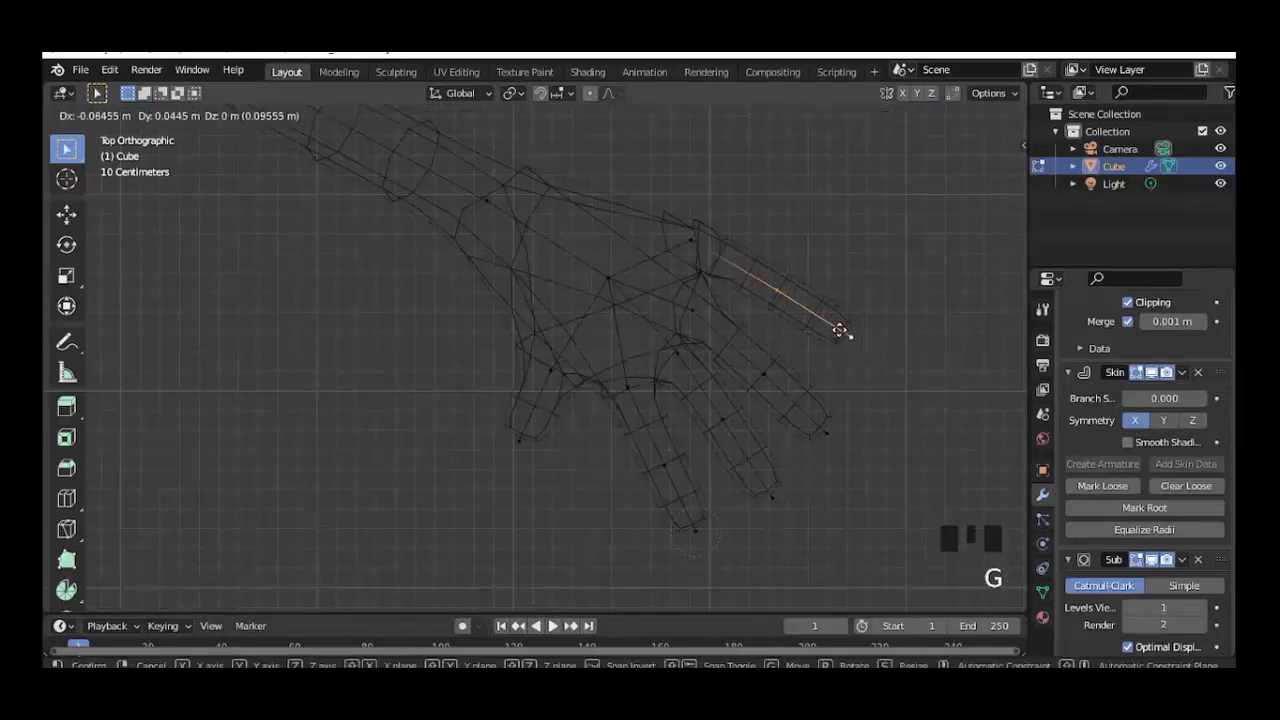
{"action": "left_click", "coordinate": [833, 327]}
{"action": "key", "text": "g"}
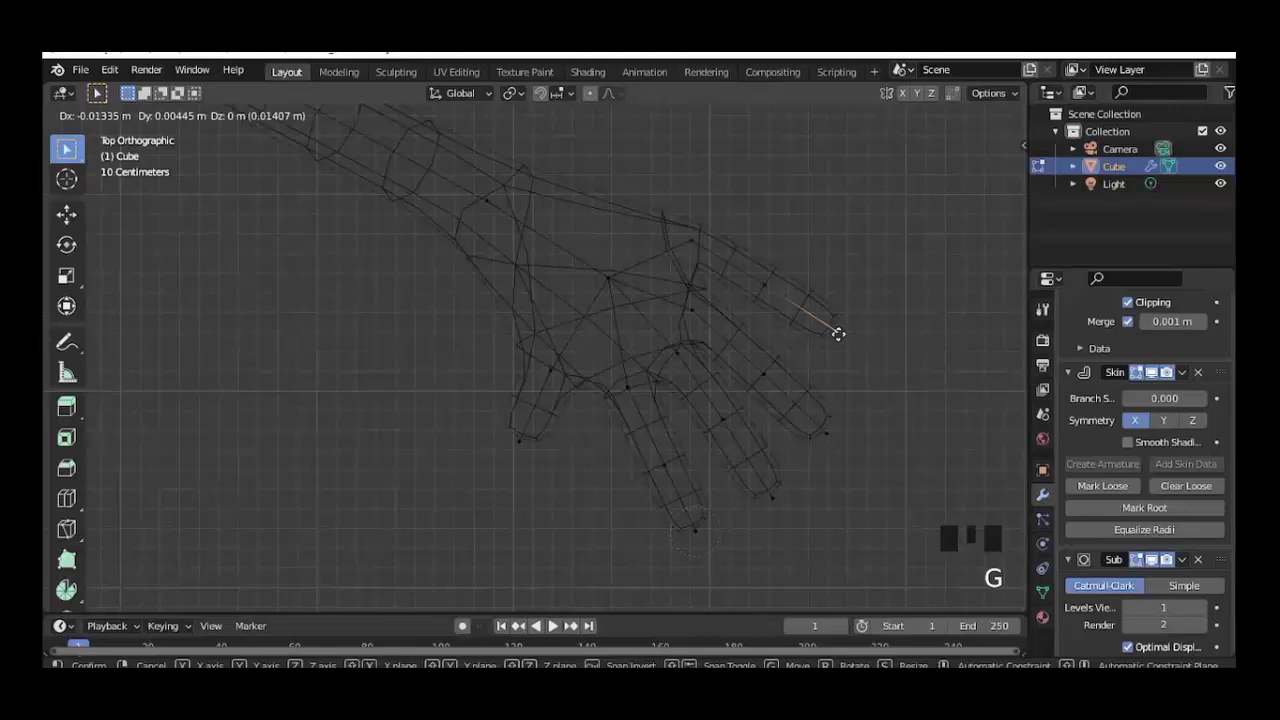
{"action": "left_click", "coordinate": [838, 334]}
{"action": "mouse_move", "coordinate": [644, 505]}
{"action": "middle_mouse_down"}
{"action": "mouse_move", "coordinate": [737, 343]}
{"action": "mouse_move", "coordinate": [679, 383]}
{"action": "middle_mouse_up"}
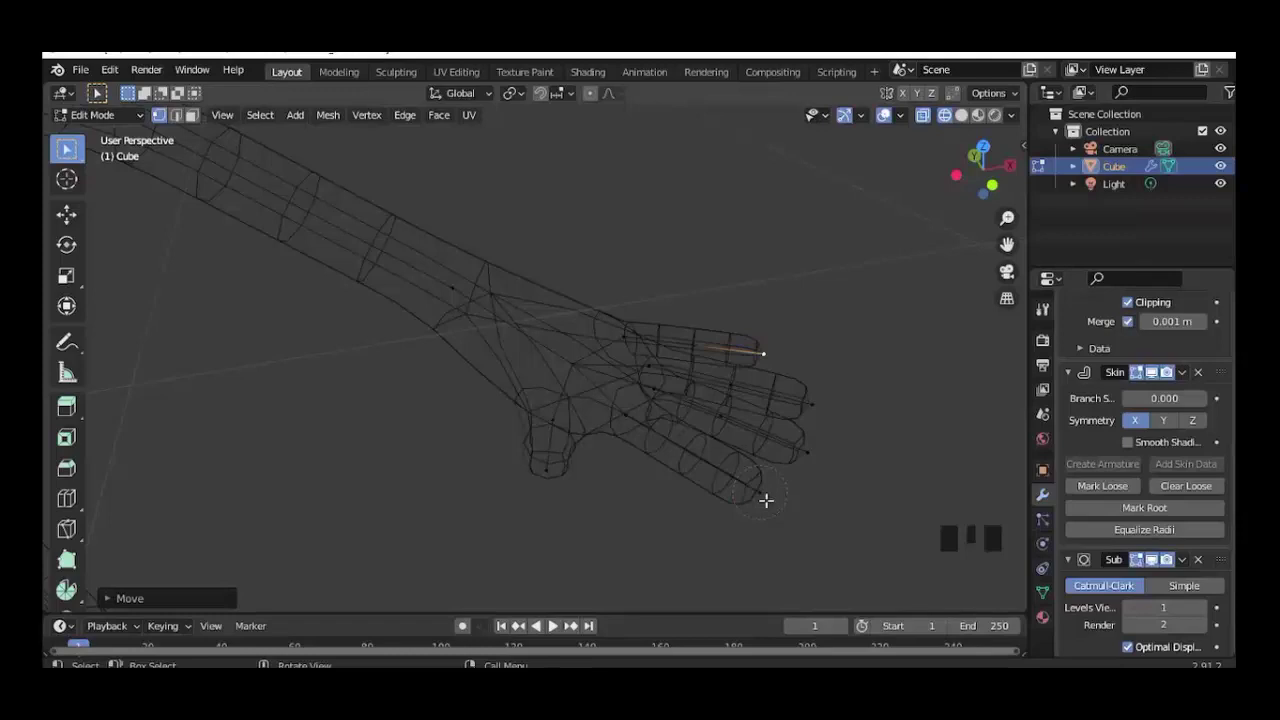
Bend a selected fingertip downward, working in front orthographic view.
{"action": "left_click", "coordinate": [765, 500]}
{"action": "key", "text": "KP_1"}
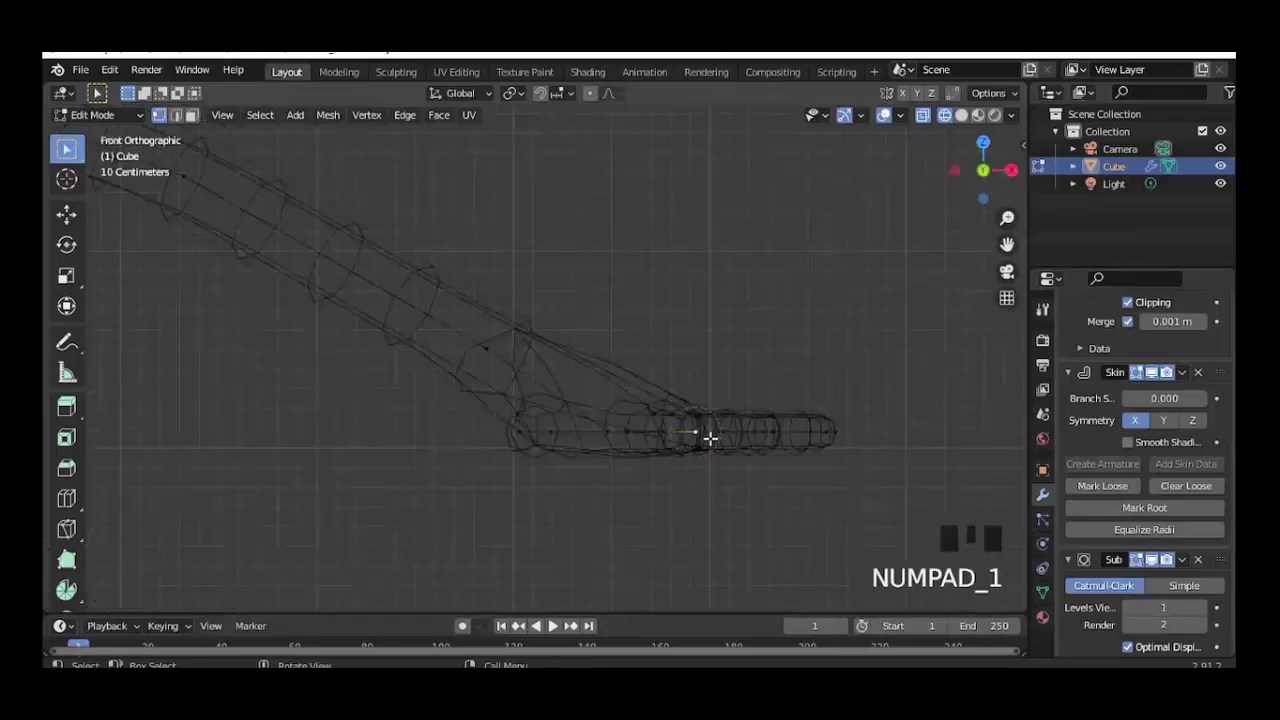
{"action": "key", "text": "KP_4"}
{"action": "key", "text": "KP_4"}
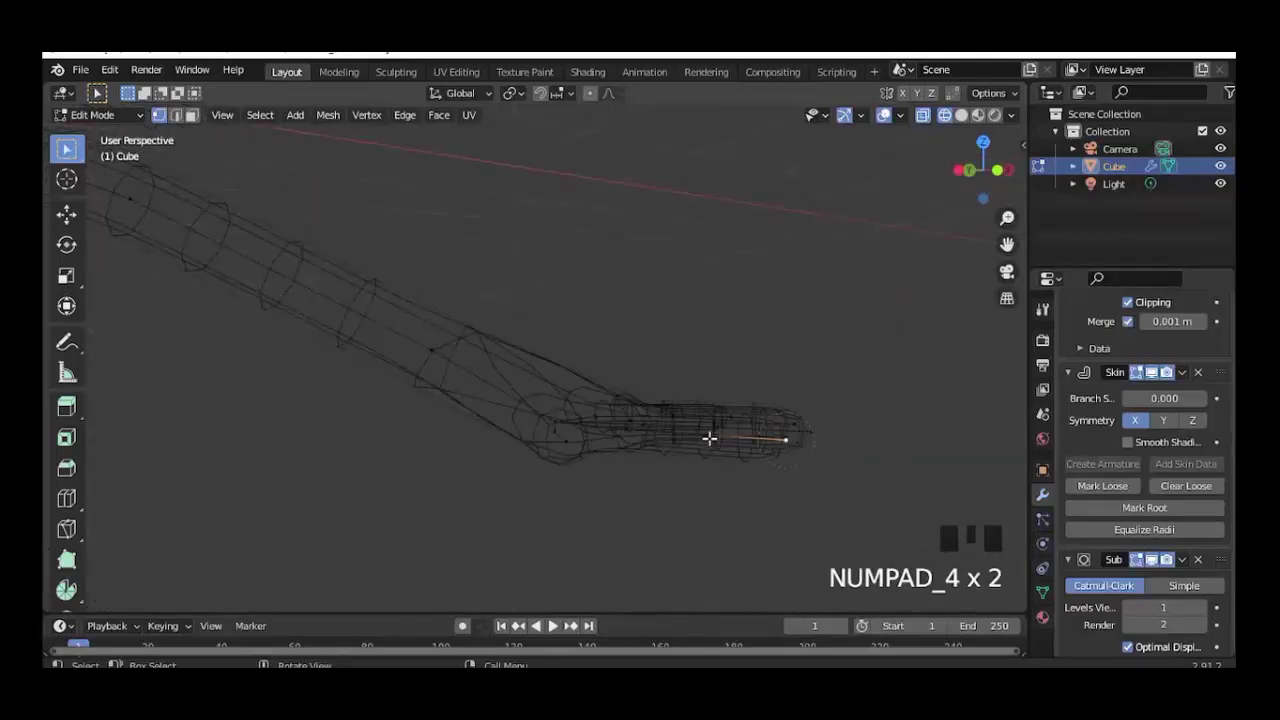
{"action": "key", "text": "KP_5"}
{"action": "key", "text": "g"}
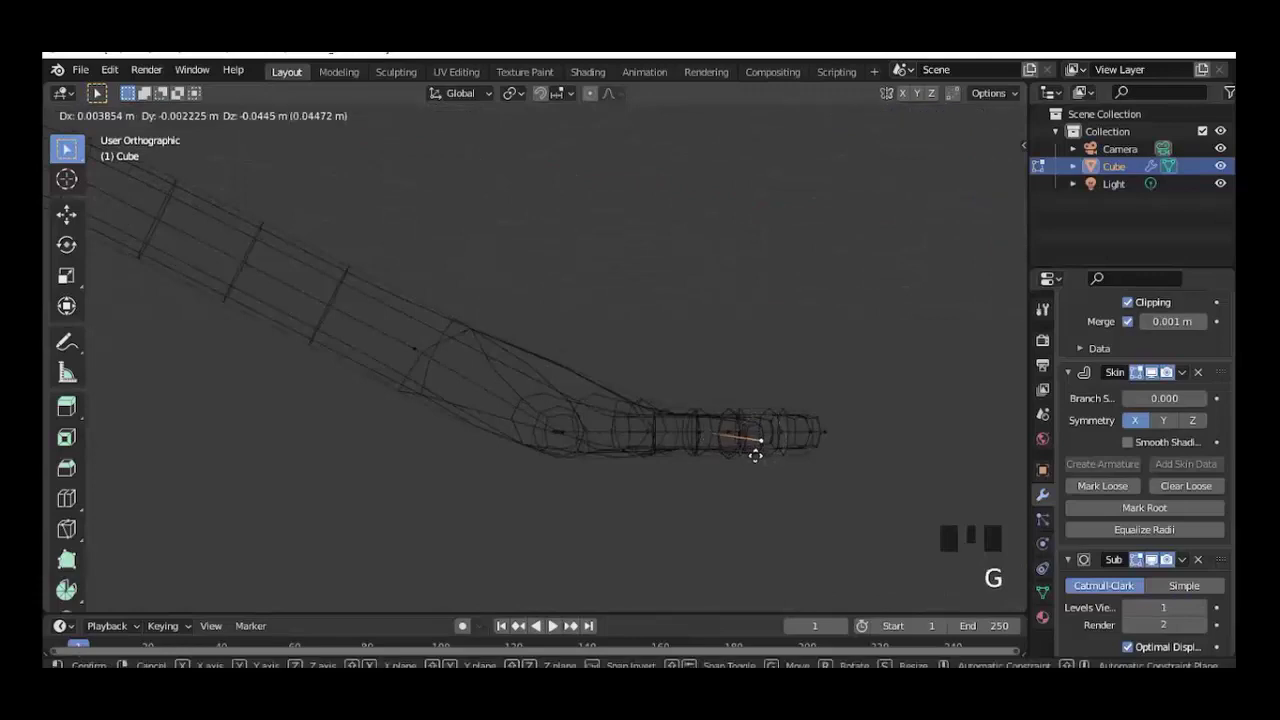
{"action": "left_click", "coordinate": [761, 462]}
{"action": "middle_click_drag", "start_coordinate": [761, 462], "coordinate": [614, 571]}
Bend the lowest finger's tip downward.
{"action": "key", "text": "KP_7"}
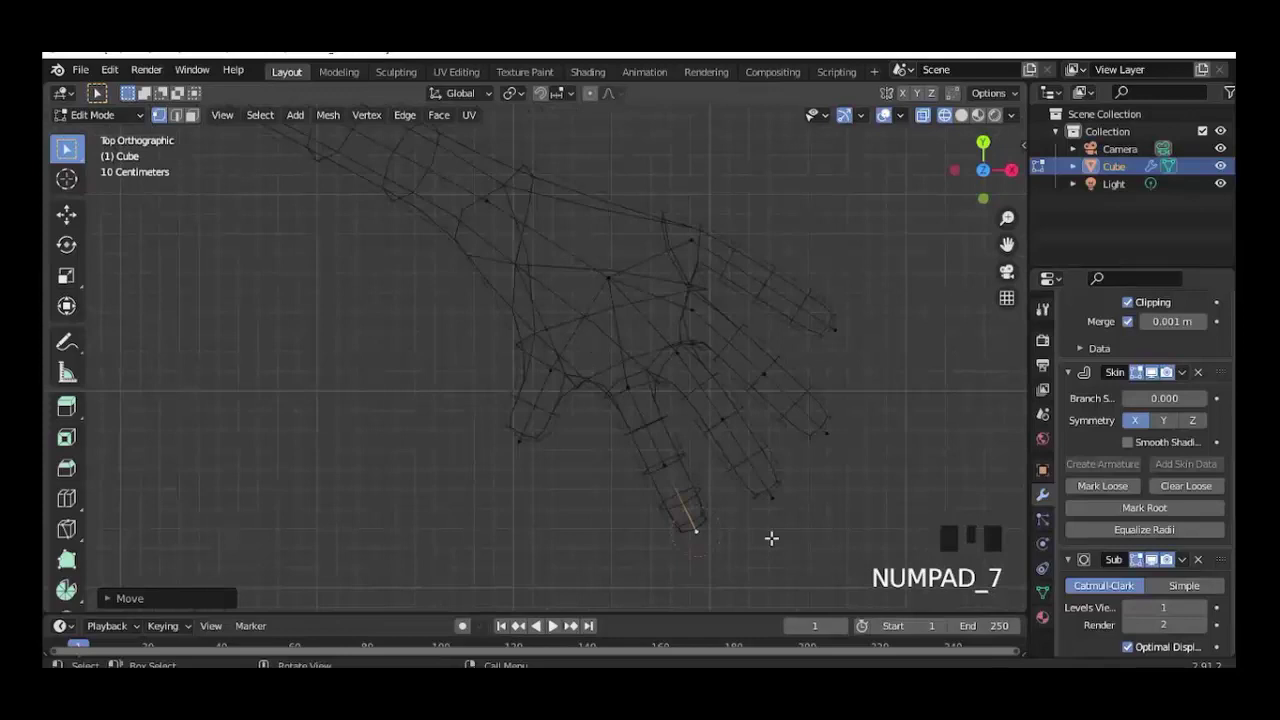
{"action": "left_click", "coordinate": [771, 505]}
{"action": "key", "text": "KP_1"}
{"action": "key", "text": "KP_4"}
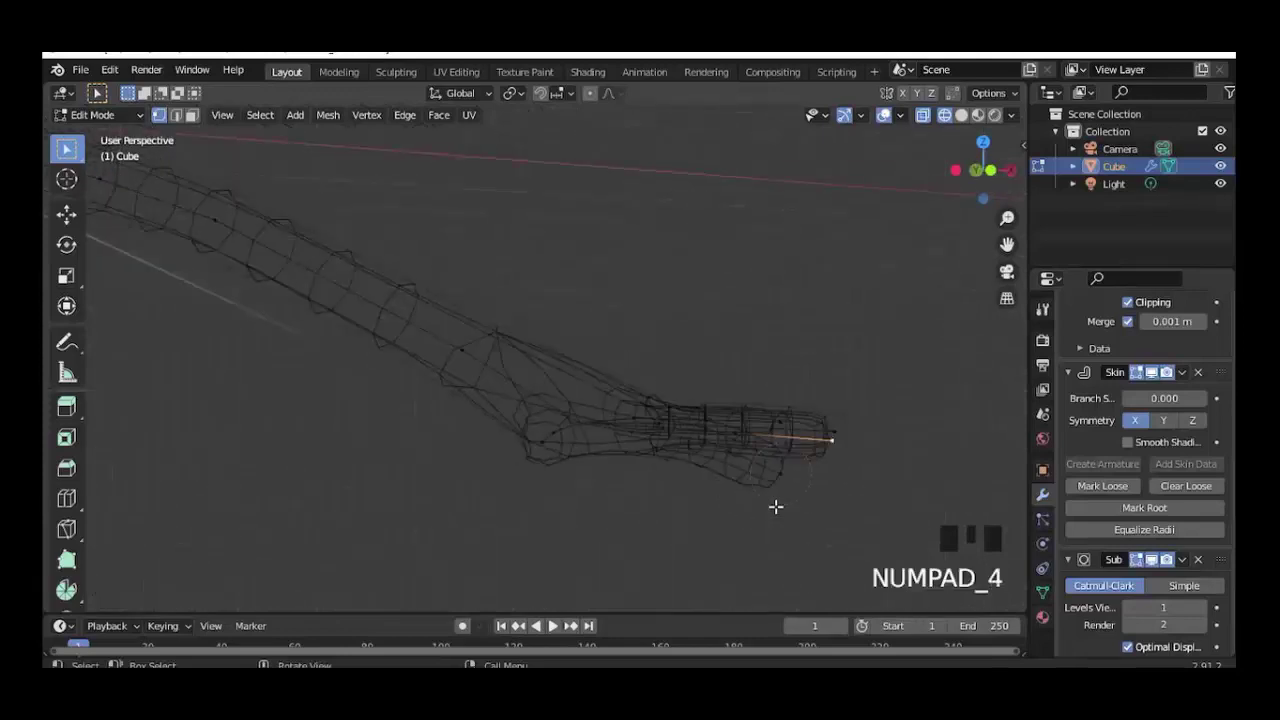
{"action": "key", "text": "KP_5"}
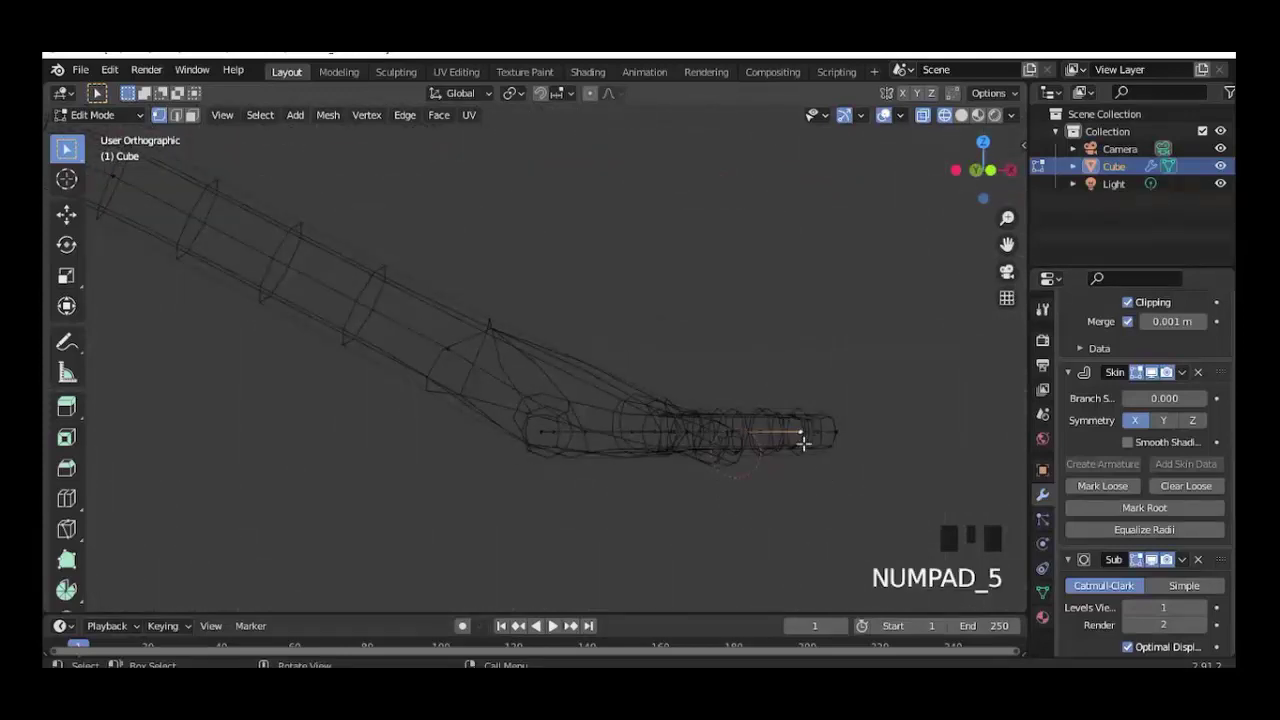
{"action": "key", "text": "KP_4"}
{"action": "key", "text": "KP_4"}
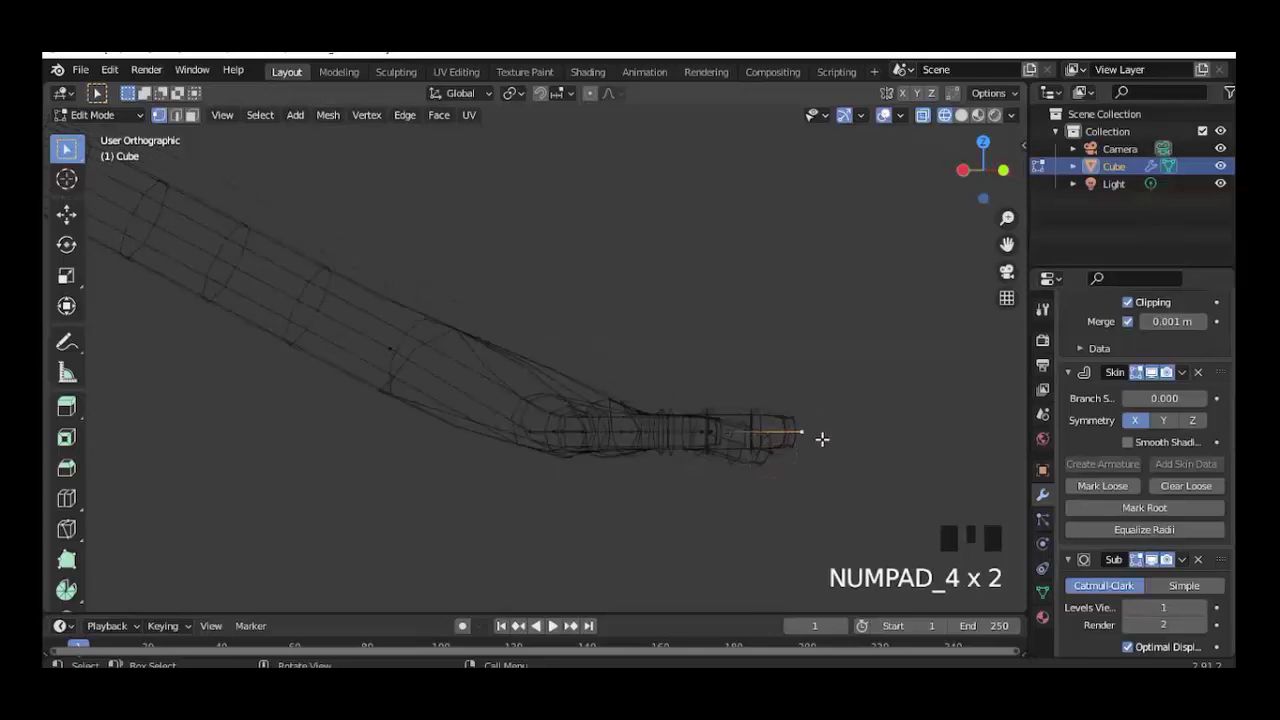
{"action": "key", "text": "g"}
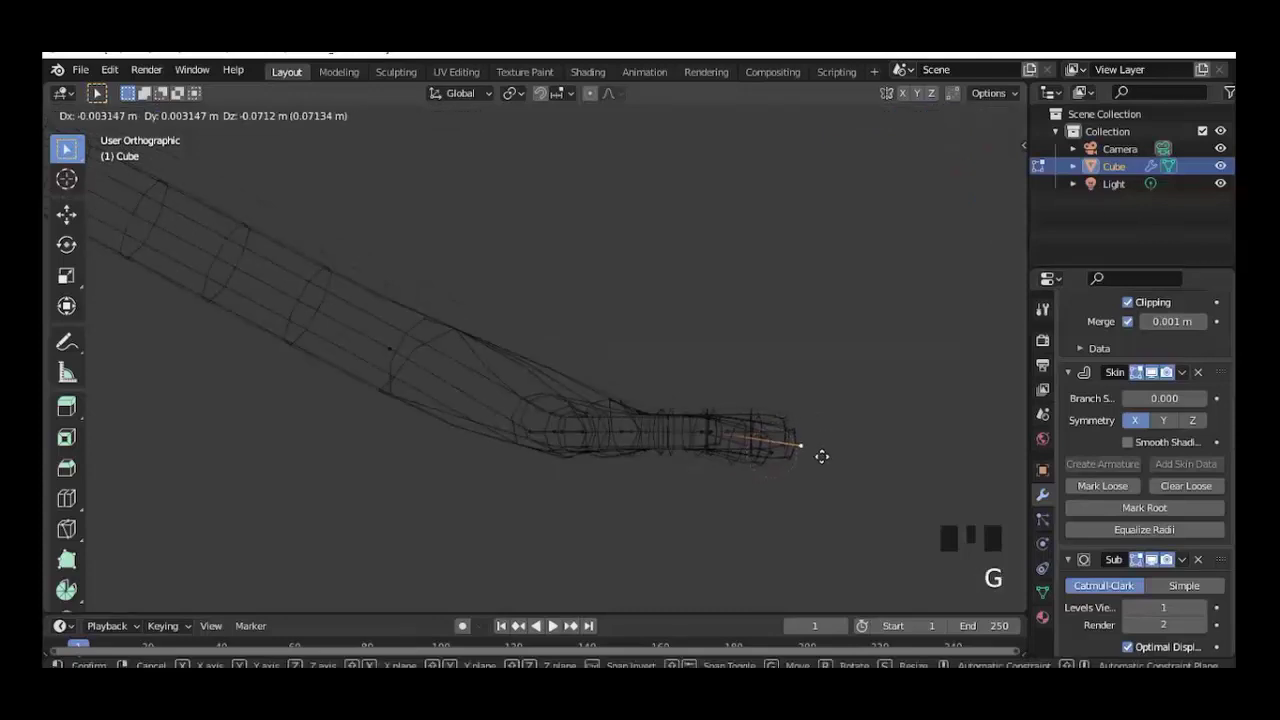
{"action": "left_click", "coordinate": [817, 467]}
{"action": "middle_click_drag", "start_coordinate": [777, 500], "coordinate": [767, 507]}
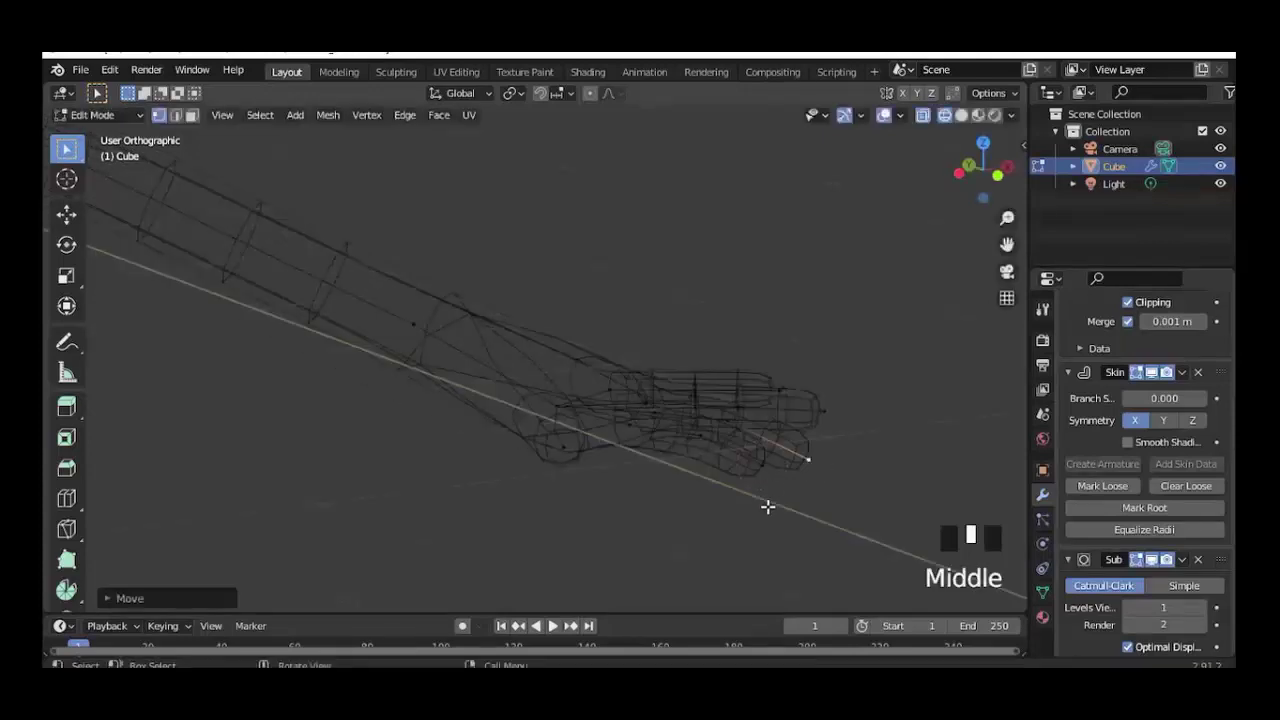
Bend the next fingertip downward, viewed from the side.
{"action": "key", "text": "KP_7"}
{"action": "left_click", "coordinate": [835, 441]}
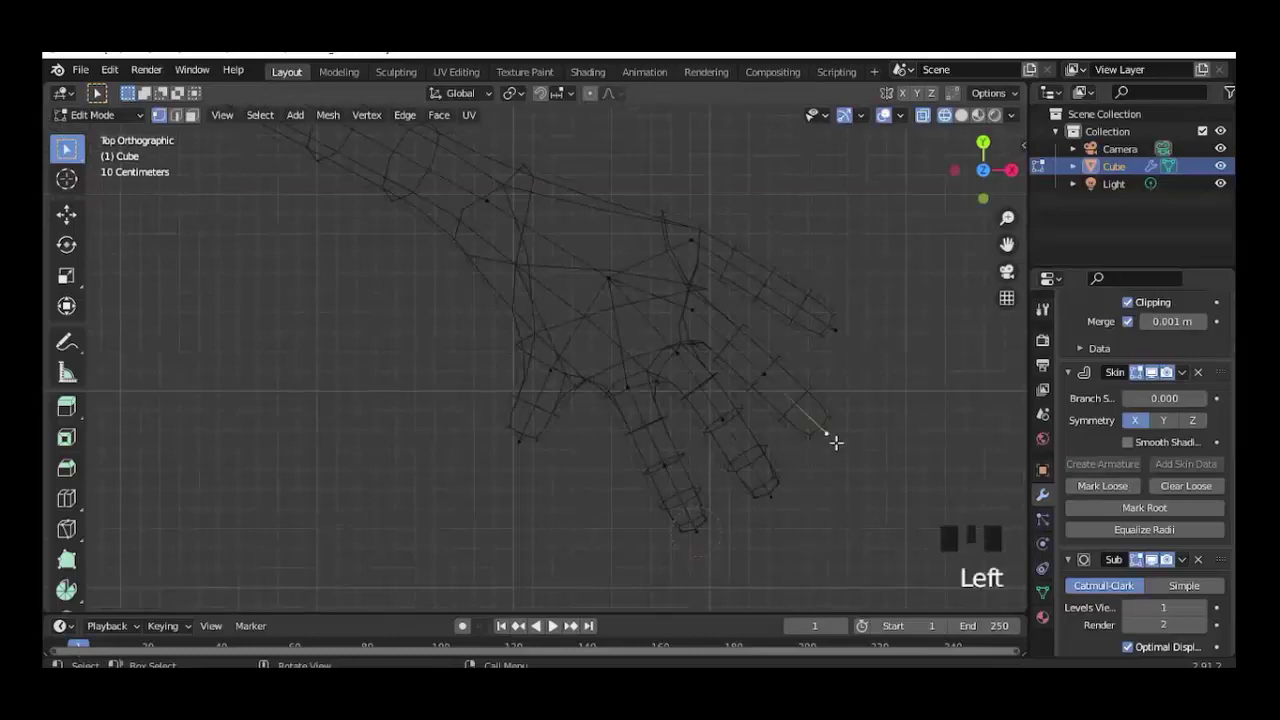
{"action": "key", "text": "KP_3"}
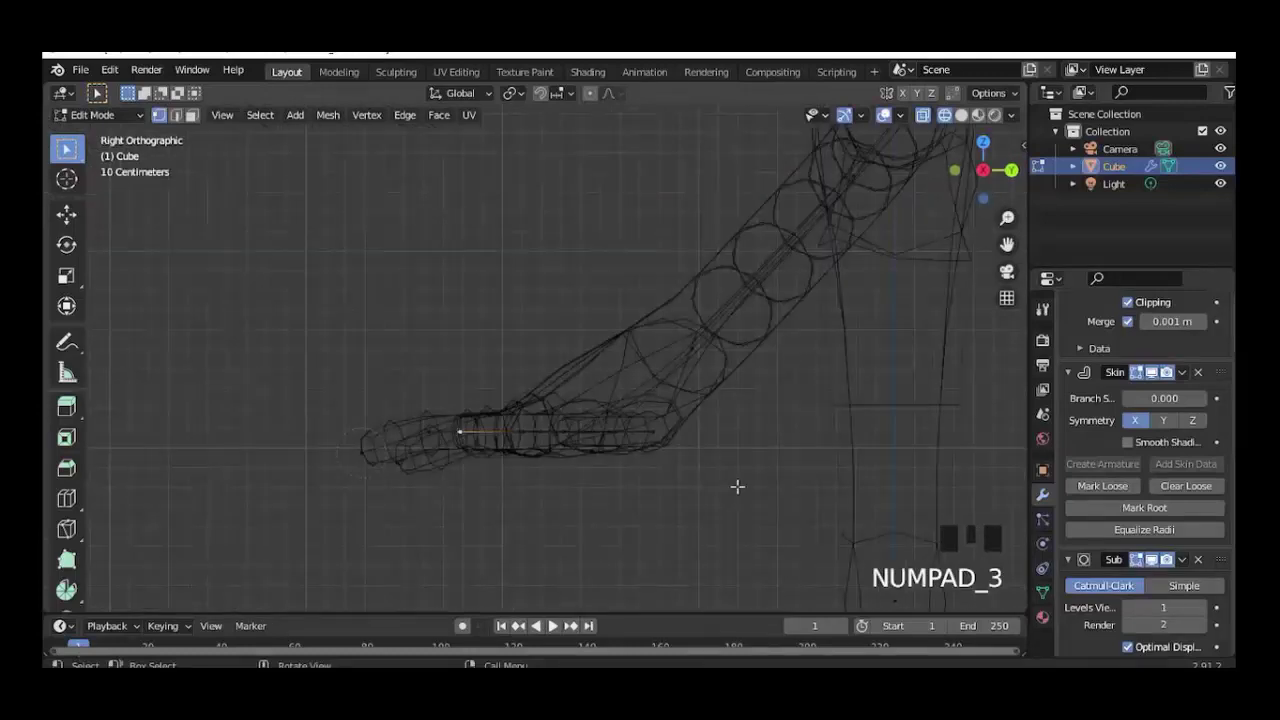
{"action": "key", "text": "KP_4"}
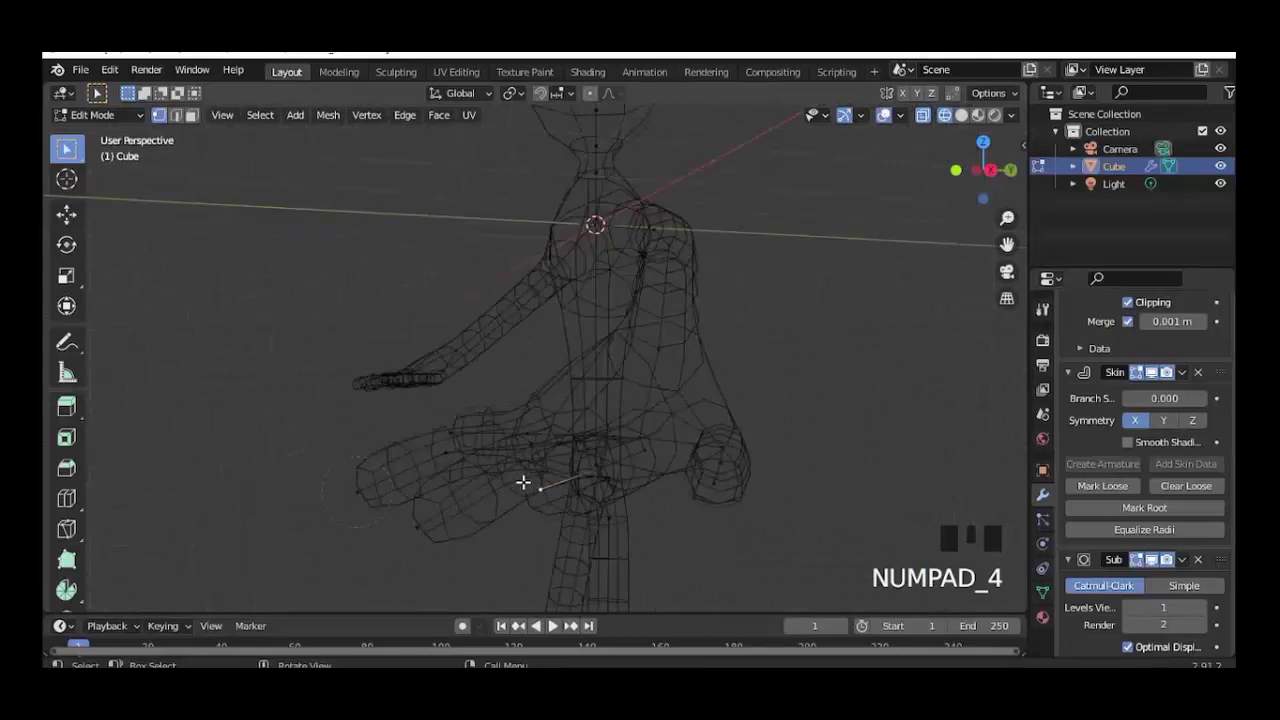
{"action": "key", "text": "KP_4"}
{"action": "key", "text": "KP_5"}
{"action": "key", "text": "KP_4"}
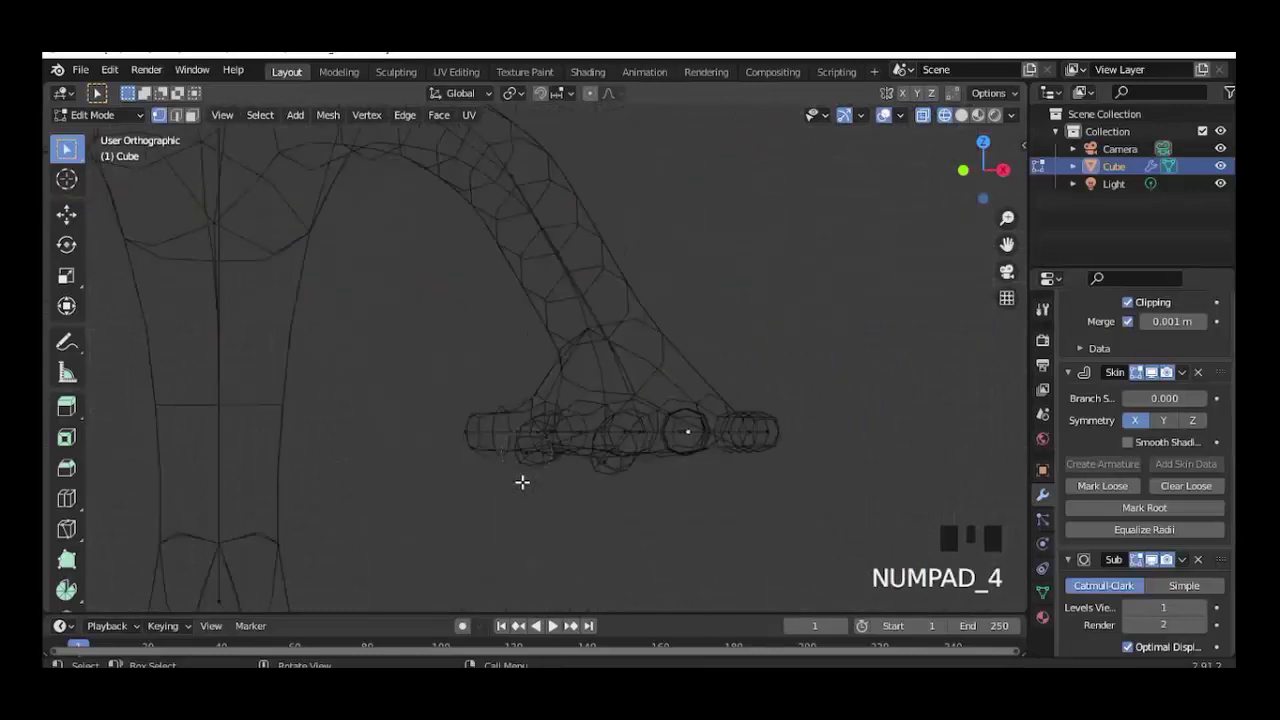
{"action": "key", "text": "g"}
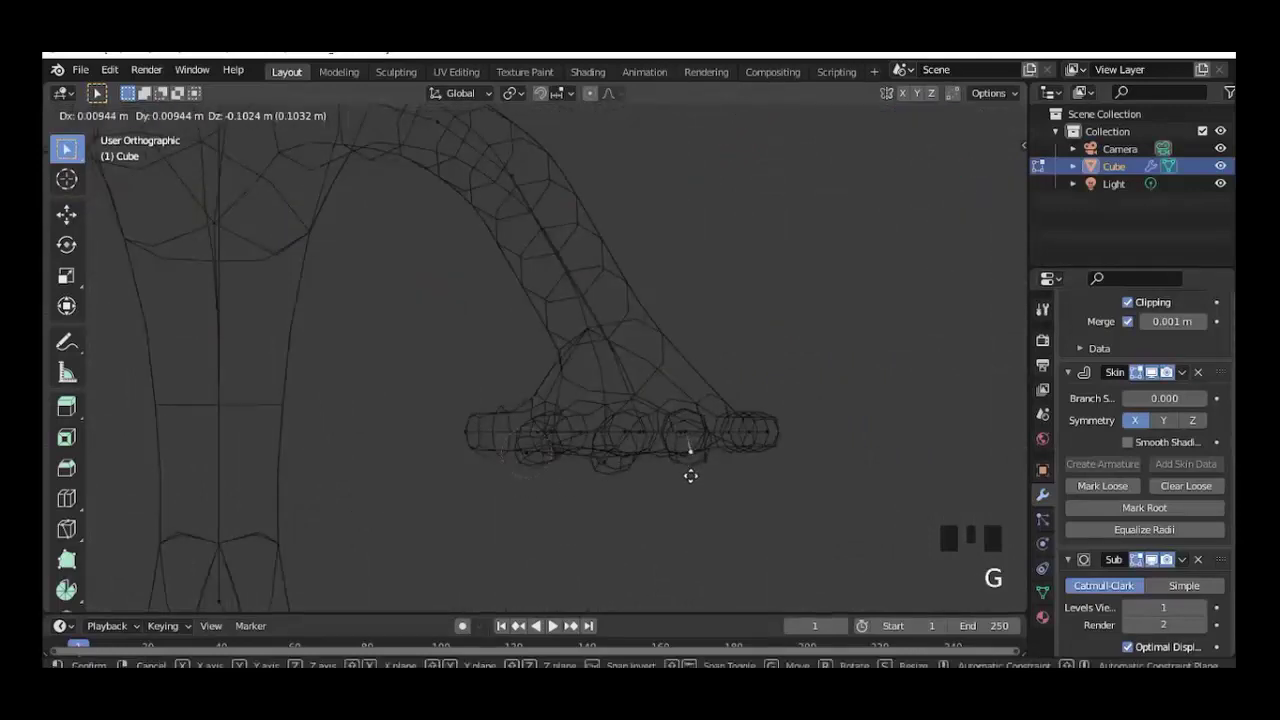
{"action": "left_click", "coordinate": [690, 483]}
{"action": "mouse_move", "coordinate": [663, 463]}
{"action": "middle_mouse_down"}
{"action": "mouse_move", "coordinate": [729, 431]}
{"action": "mouse_move", "coordinate": [757, 491]}
{"action": "middle_mouse_up"}
Bend one more fingertip vertex down to a lower position.
{"action": "key", "text": "KP_7"}
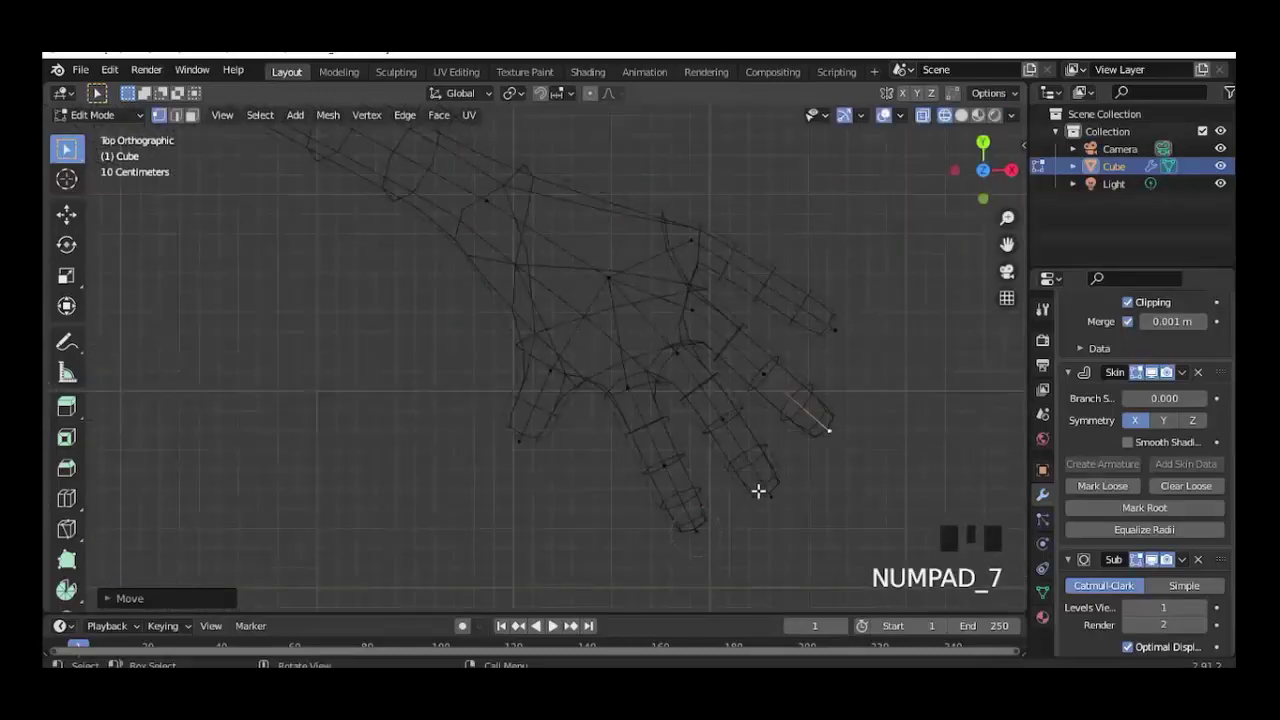
{"action": "left_click", "coordinate": [831, 340]}
{"action": "key", "text": "KP_3"}
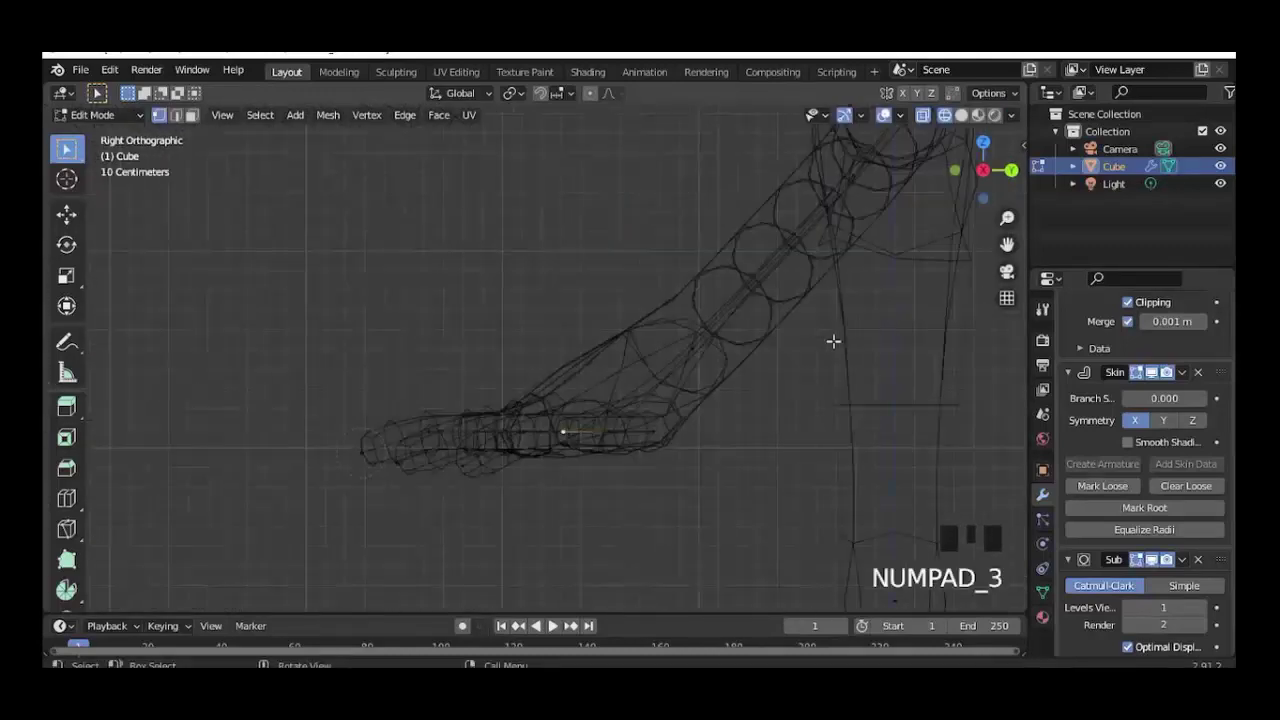
{"action": "key", "text": "KP_5"}
{"action": "key", "text": "KP_4"}
{"action": "key", "text": "KP_4"}
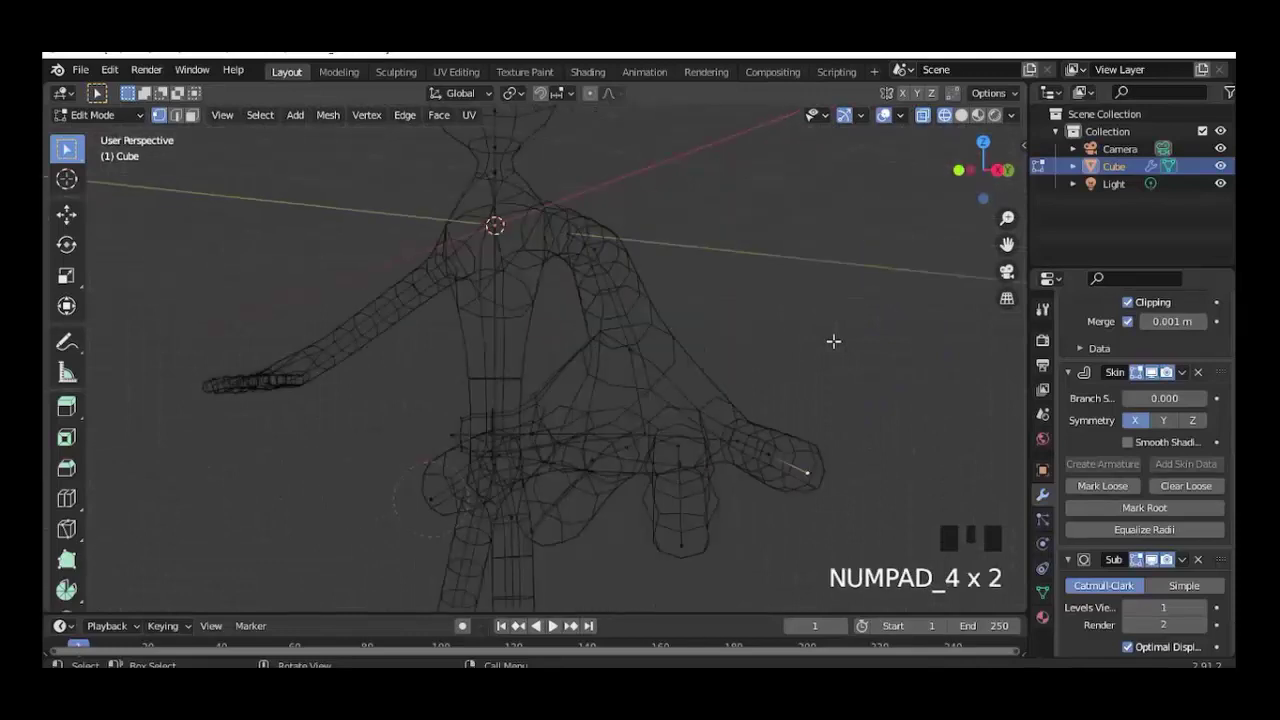
{"action": "key", "text": "KP_6"}
{"action": "key", "text": "g"}
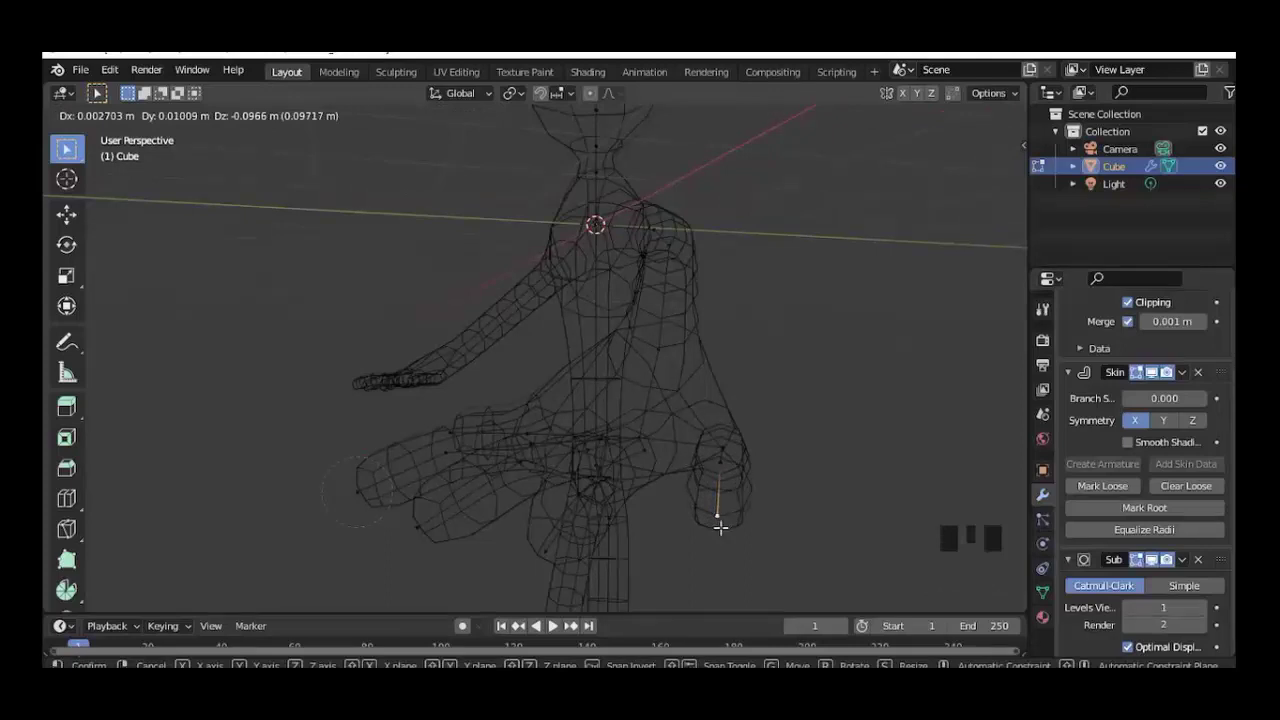
{"action": "left_click", "coordinate": [720, 527]}
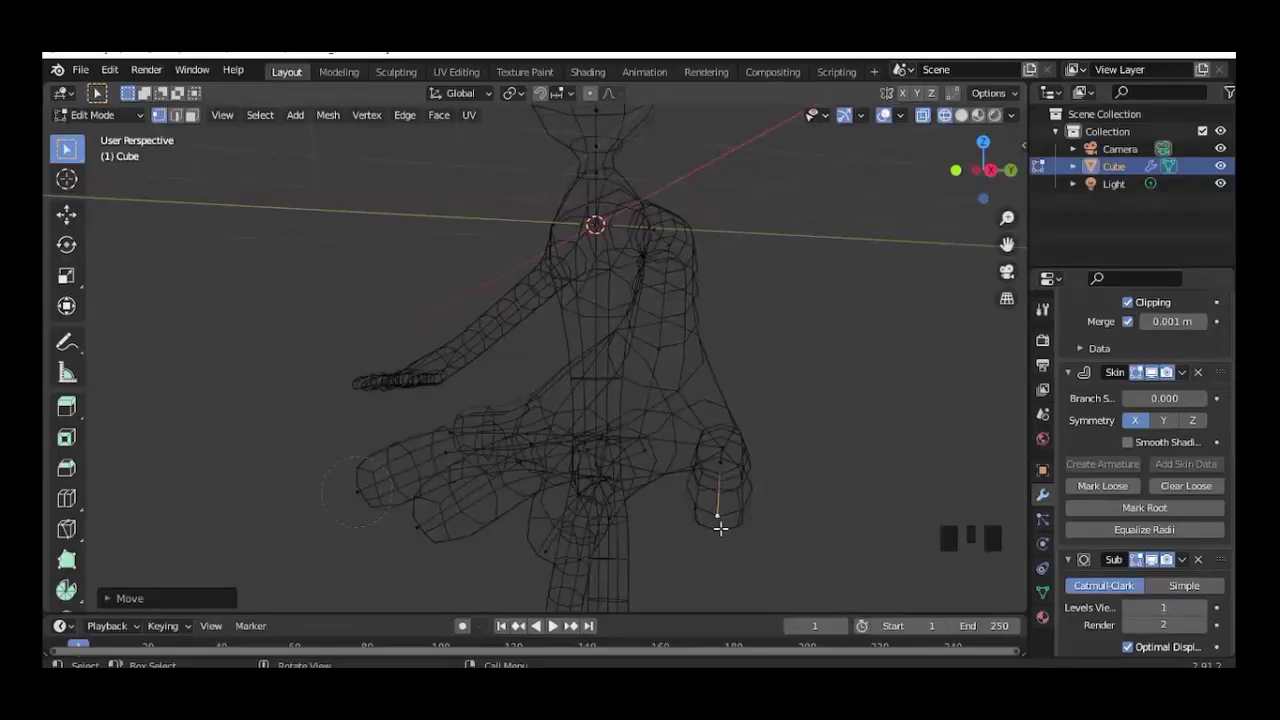
From the back view, drag another fingertip vertex down, then orbit to inspect the hand.
{"action": "mouse_move", "coordinate": [720, 527]}
{"action": "middle_mouse_down"}
{"action": "mouse_move", "coordinate": [620, 520]}
{"action": "mouse_move", "coordinate": [415, 544]}
{"action": "middle_mouse_up"}
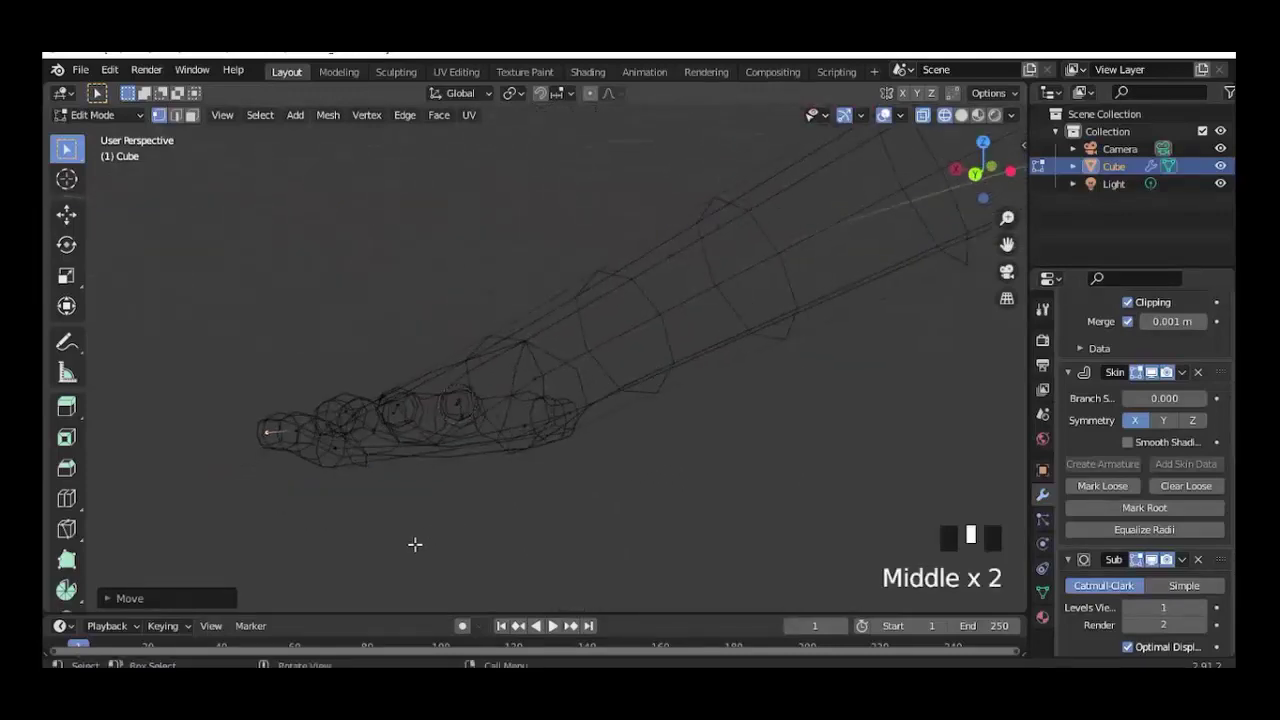
{"action": "key", "text": "ctrl+KP_1"}
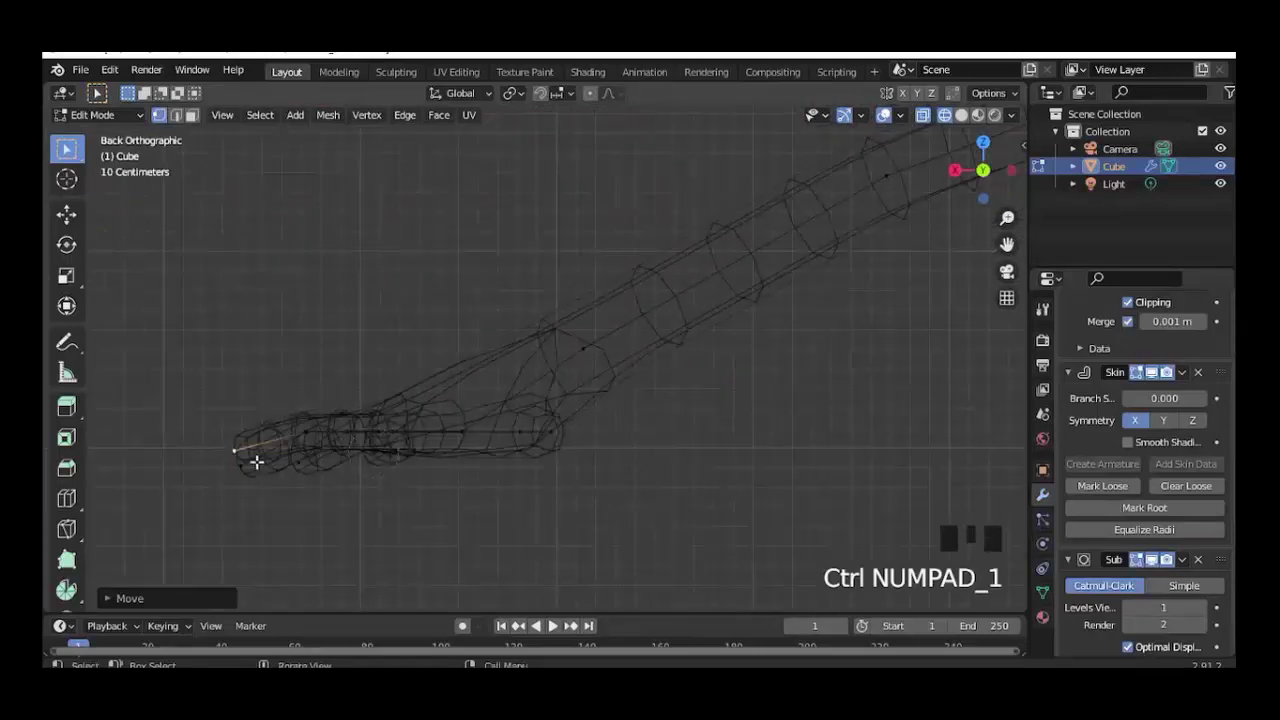
{"action": "key", "text": "g"}
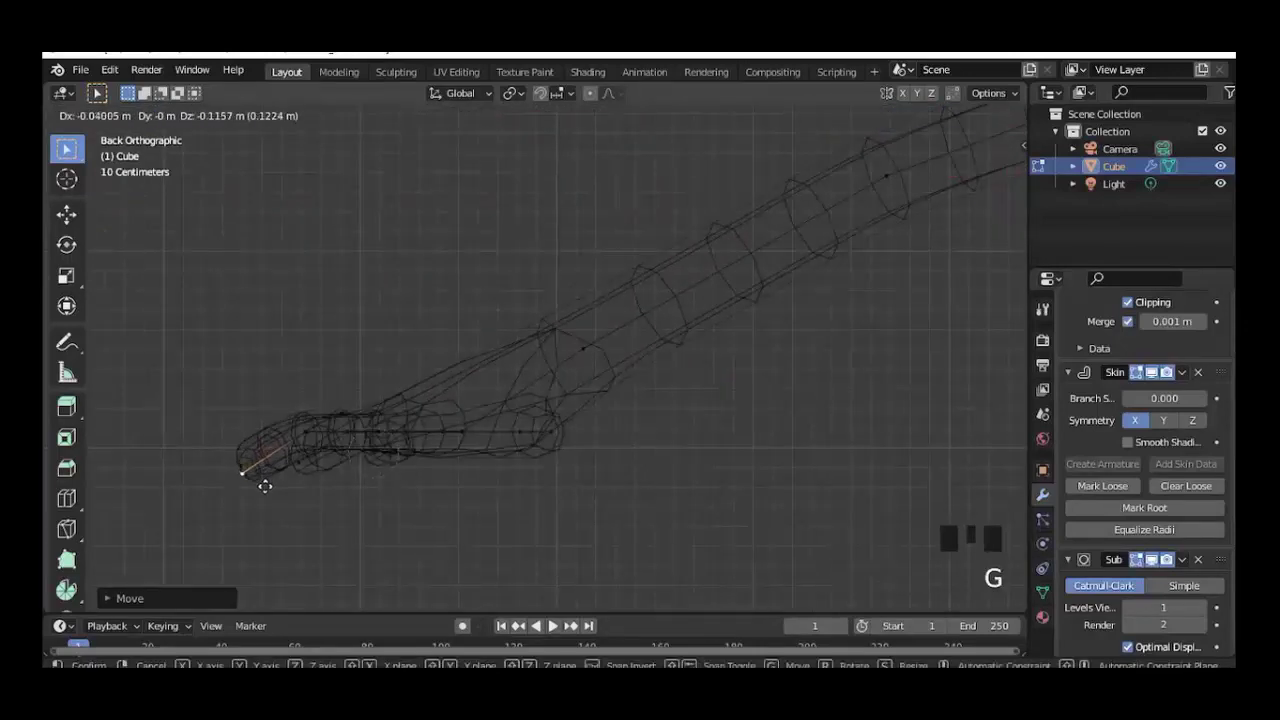
{"action": "left_click", "coordinate": [267, 487]}
{"action": "key", "text": "KP_3"}
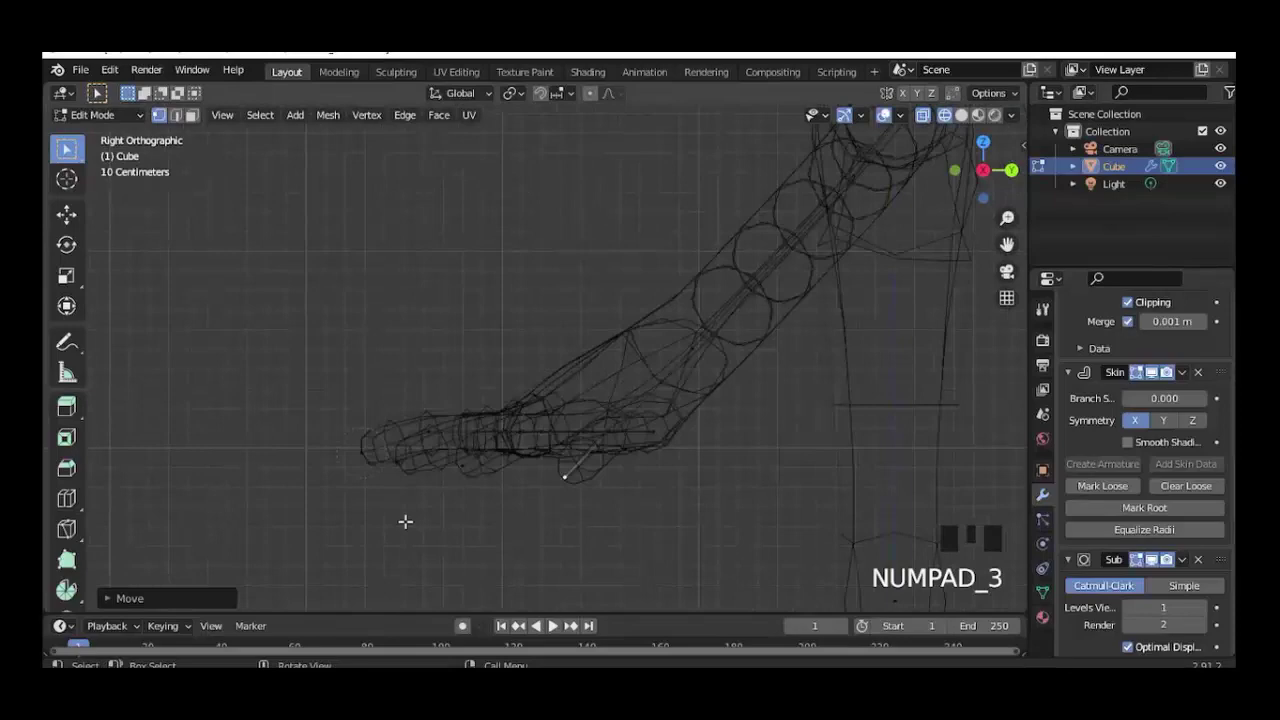
{"action": "key", "text": "KP_4"}
{"action": "scroll", "coordinate": [478, 512], "scroll_direction": "down", "scroll_amount": 3}
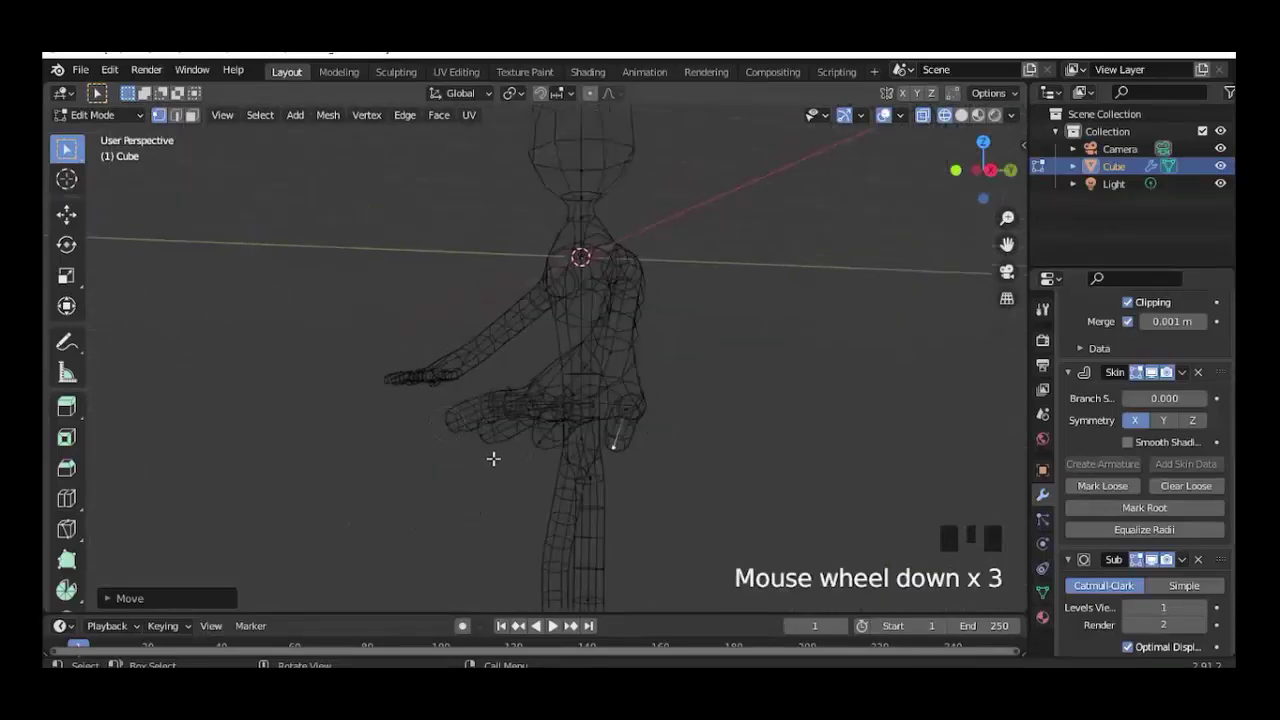
{"action": "mouse_move", "coordinate": [491, 457]}
{"action": "middle_mouse_down"}
{"action": "mouse_move", "coordinate": [478, 546]}
{"action": "mouse_move", "coordinate": [666, 506]}
{"action": "mouse_move", "coordinate": [699, 519]}
{"action": "mouse_move", "coordinate": [650, 317]}
{"action": "mouse_move", "coordinate": [709, 409]}
{"action": "mouse_move", "coordinate": [780, 406]}
{"action": "mouse_move", "coordinate": [750, 400]}
{"action": "mouse_move", "coordinate": [640, 283]}
{"action": "mouse_move", "coordinate": [622, 484]}
{"action": "mouse_move", "coordinate": [640, 477]}
{"action": "mouse_move", "coordinate": [466, 380]}
{"action": "mouse_move", "coordinate": [485, 400]}
{"action": "mouse_move", "coordinate": [540, 410]}
{"action": "middle_mouse_up"}
Switch to solid shading and zoom out to see the upper body and drooping hand.
{"action": "key", "text": "shift+z"}
{"action": "scroll", "coordinate": [623, 437], "scroll_direction": "up", "scroll_amount": 3}
{"action": "scroll", "coordinate": [669, 451], "scroll_direction": "up", "scroll_amount": 2}
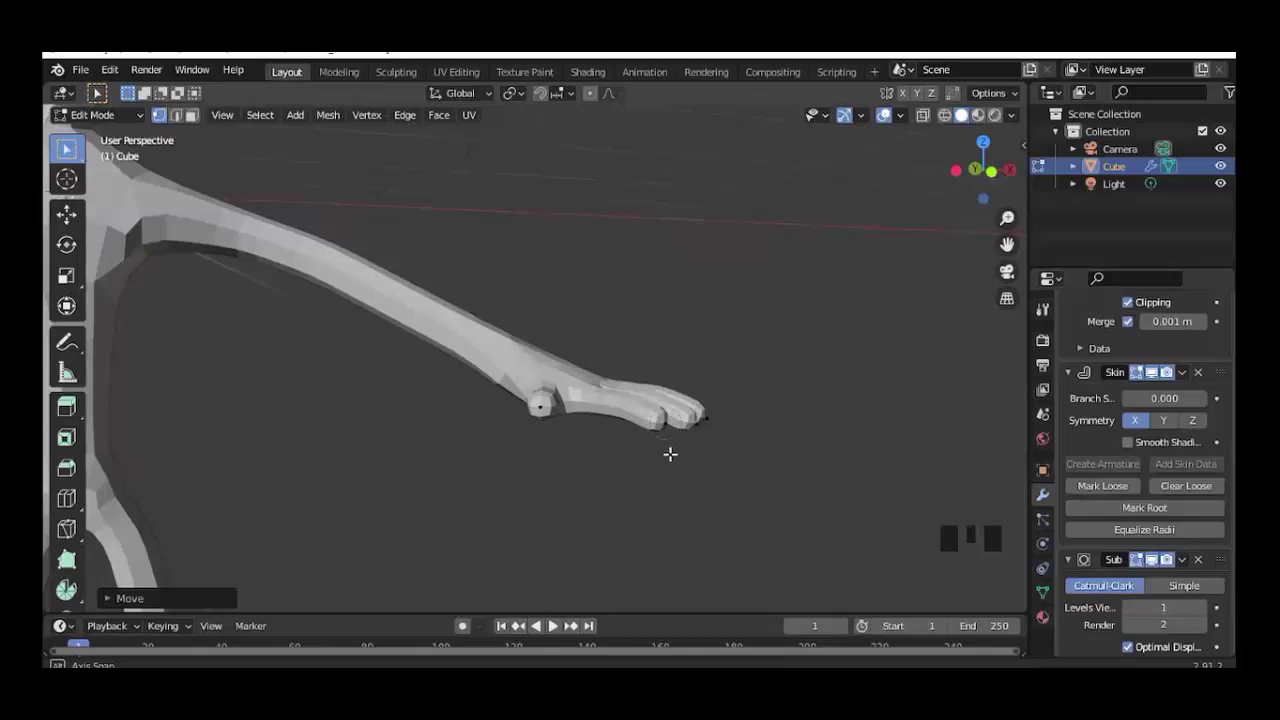
{"action": "scroll", "coordinate": [685, 456], "scroll_direction": "up", "scroll_amount": 1}
{"action": "mouse_move", "coordinate": [685, 456]}
{"action": "middle_mouse_down"}
{"action": "mouse_move", "coordinate": [523, 434]}
{"action": "mouse_move", "coordinate": [549, 446]}
{"action": "mouse_move", "coordinate": [643, 427]}
{"action": "middle_mouse_up"}
Lower two selected fingertips straight down along the Z axis.
{"action": "left_click", "coordinate": [591, 437], "text": "shift"}
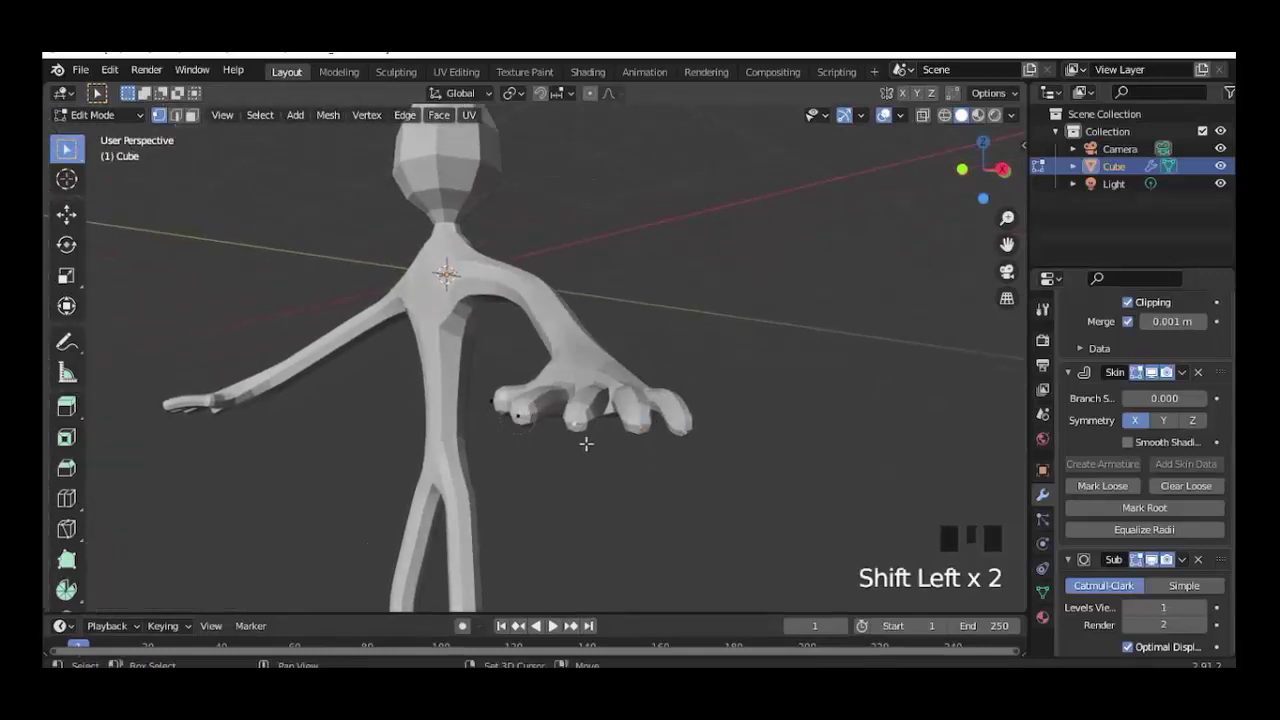
{"action": "left_click", "coordinate": [595, 447], "text": "shift"}
{"action": "key", "text": "g"}
{"action": "key", "text": "z"}
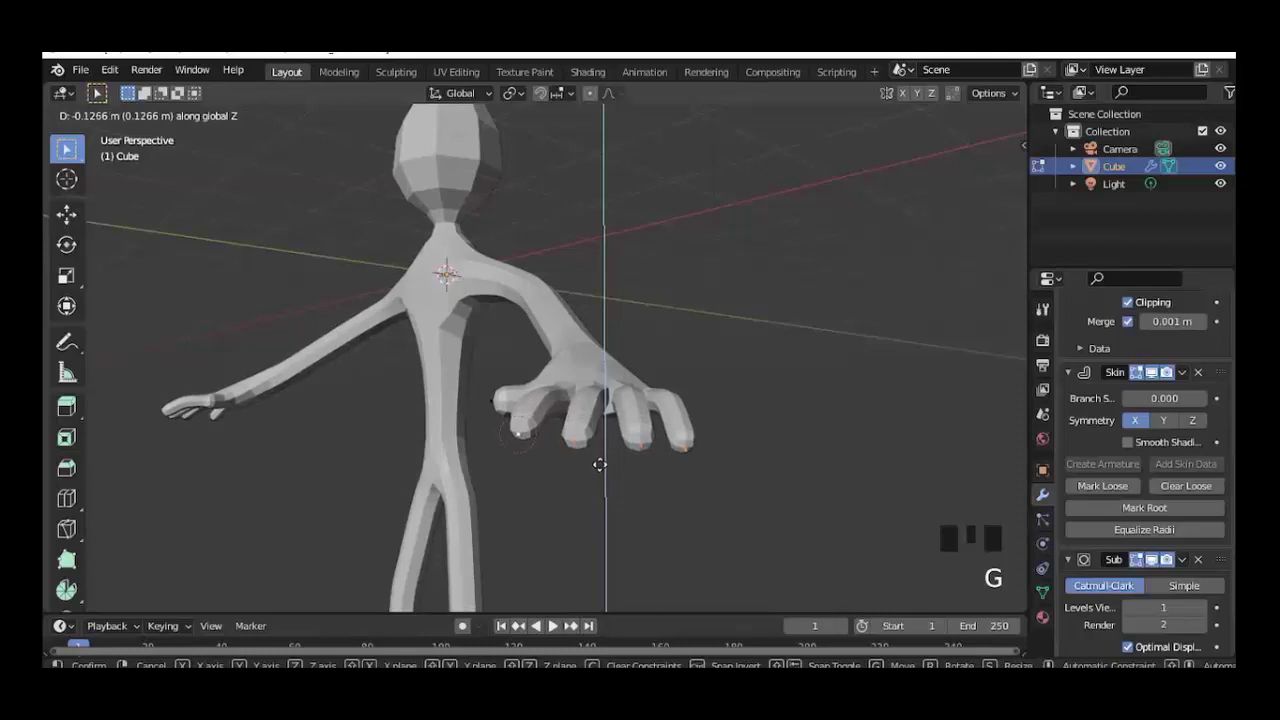
{"action": "left_click", "coordinate": [596, 468]}
{"action": "mouse_move", "coordinate": [596, 468]}
{"action": "middle_mouse_down"}
{"action": "mouse_move", "coordinate": [666, 511]}
{"action": "mouse_move", "coordinate": [657, 337]}
{"action": "mouse_move", "coordinate": [657, 388]}
{"action": "mouse_move", "coordinate": [627, 350]}
{"action": "middle_mouse_up"}
From the bottom view in wireframe, move a finger-base edge in the palm.
{"action": "key", "text": "ctrl+KP_7"}
{"action": "scroll", "coordinate": [724, 506], "scroll_direction": "up", "scroll_amount": 4}
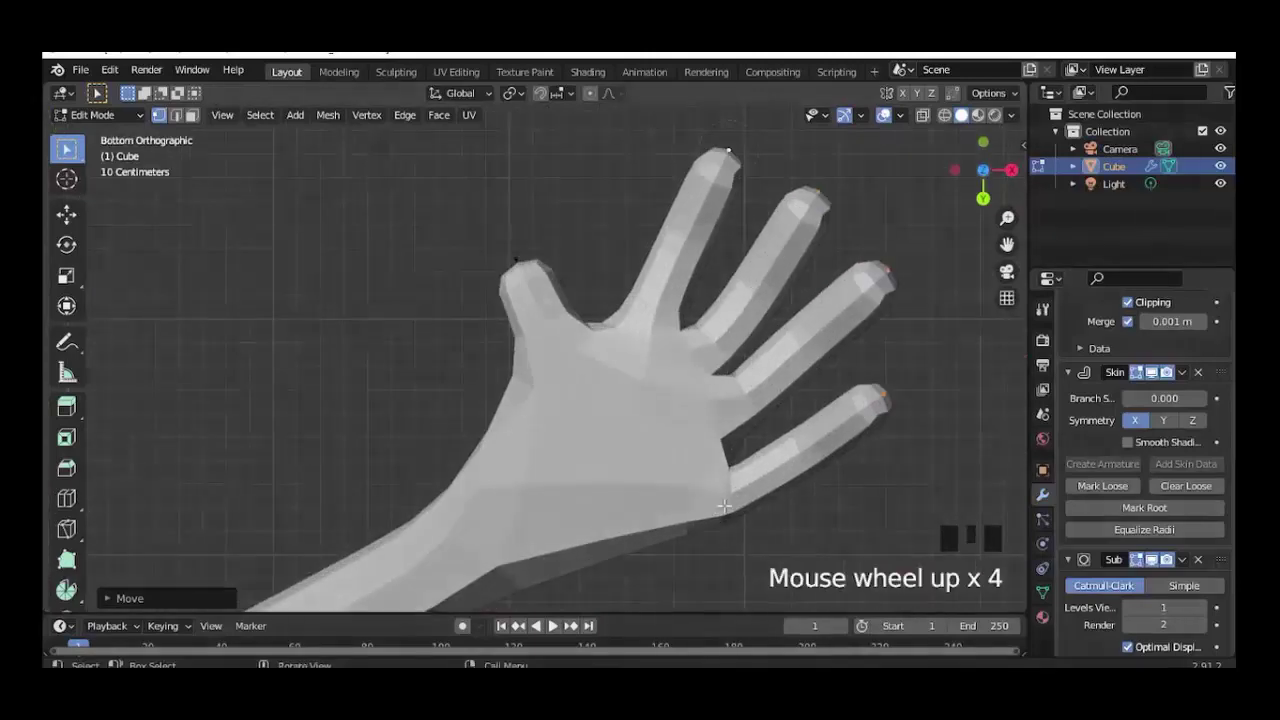
{"action": "key", "text": "shift+z"}
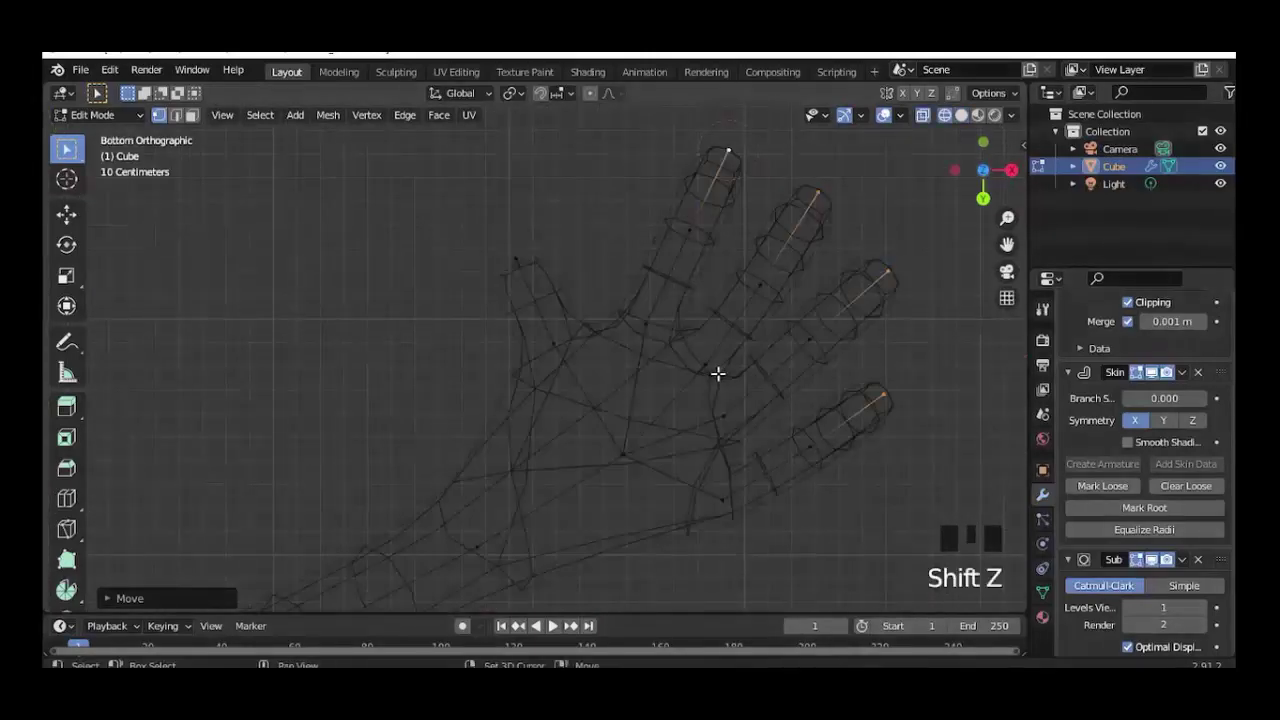
{"action": "left_click", "coordinate": [704, 364]}
{"action": "key", "text": "g"}
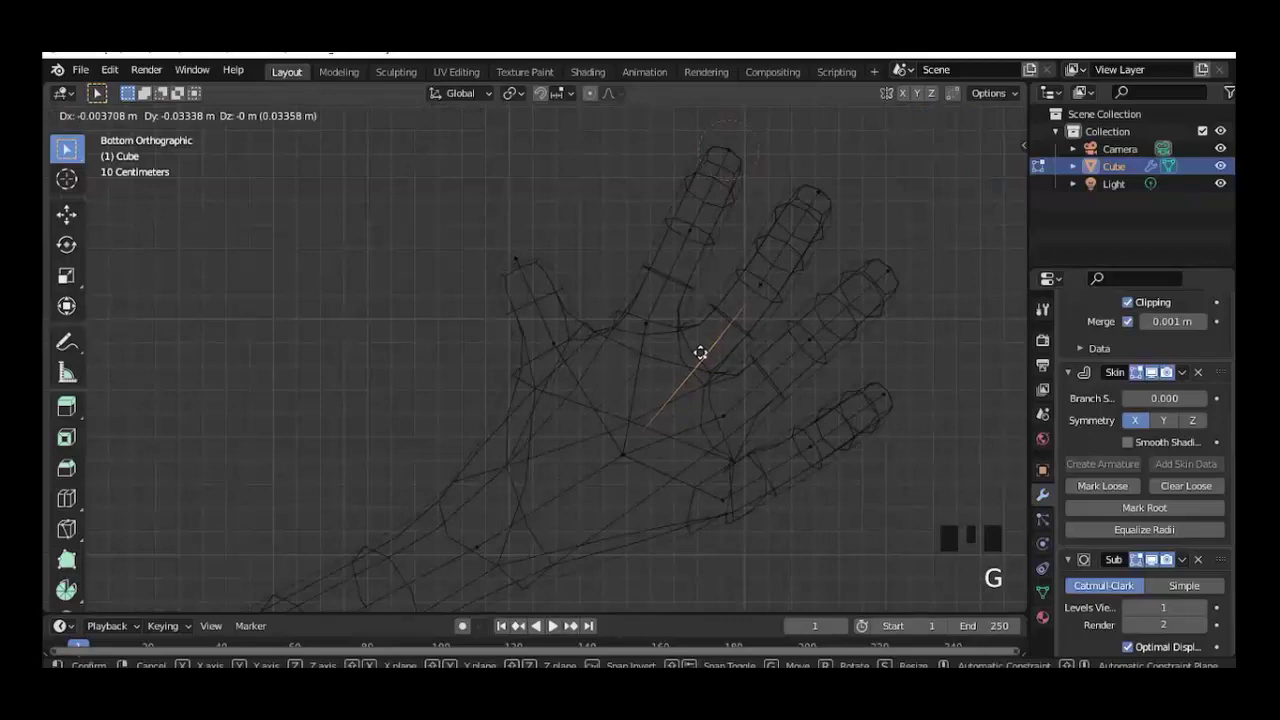
{"action": "left_click", "coordinate": [697, 348]}
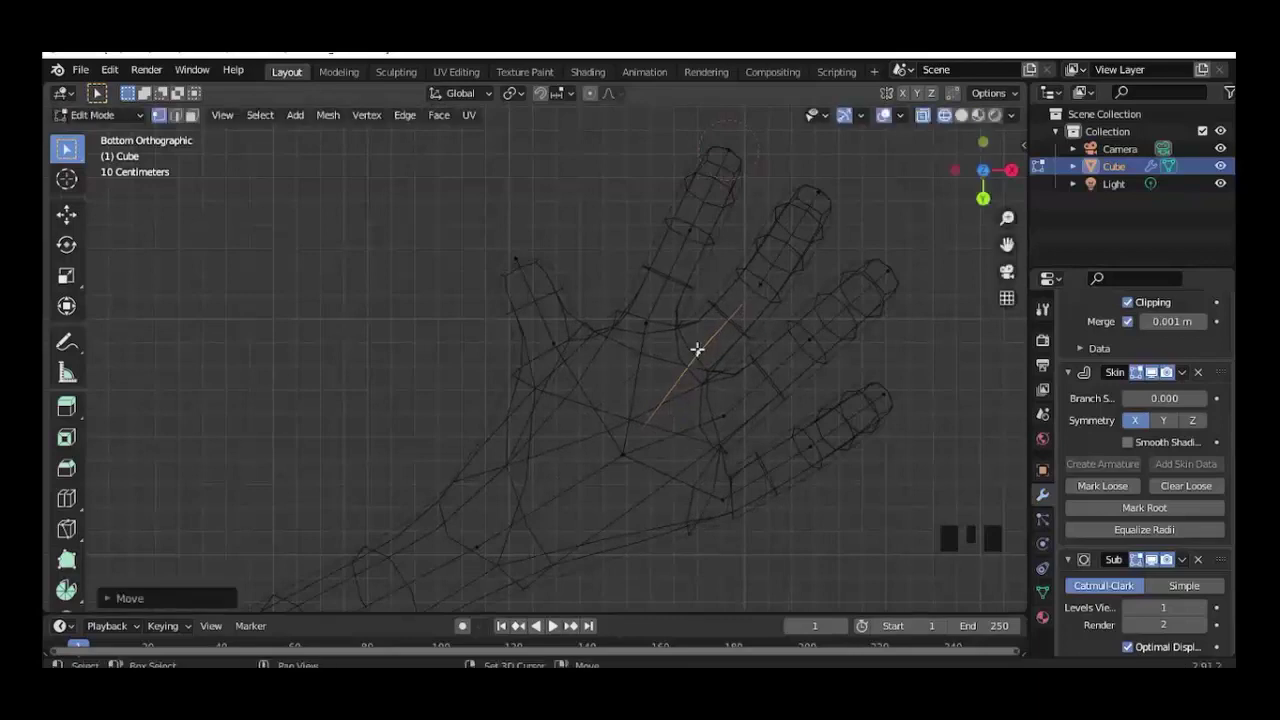
{"action": "key", "text": "shift+z"}
{"action": "key", "text": "g"}
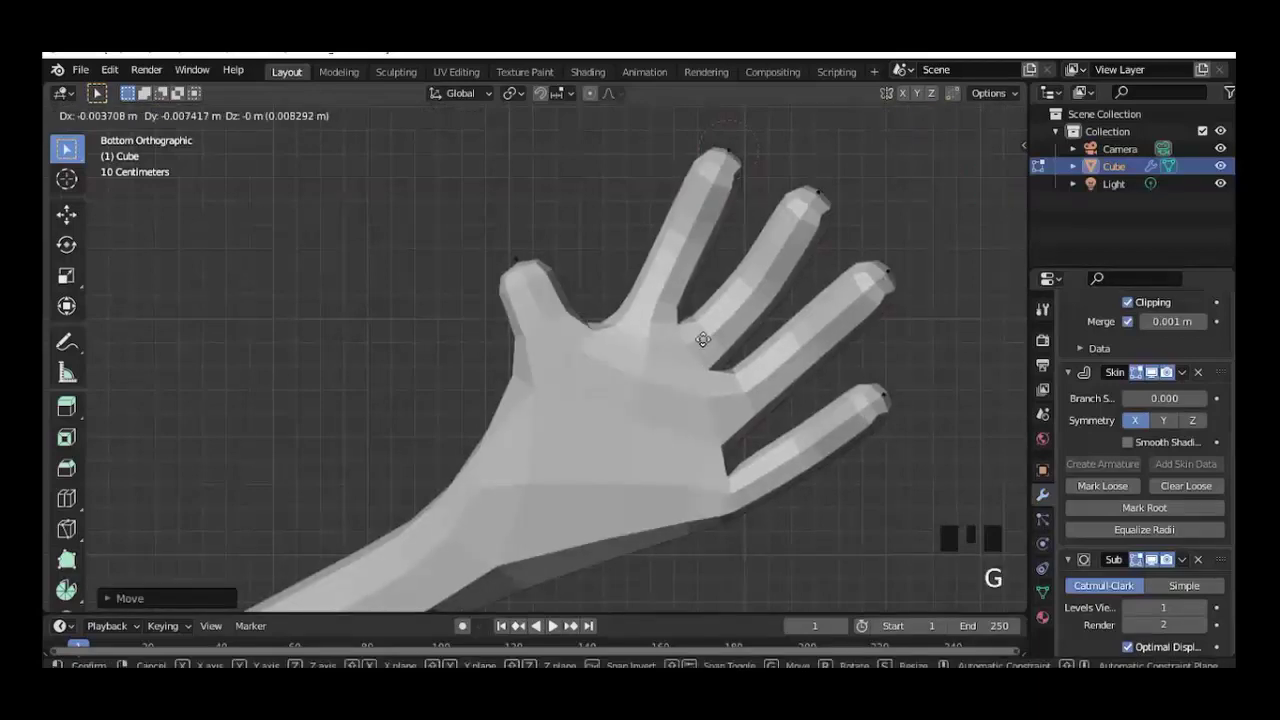
{"action": "left_click", "coordinate": [731, 399]}
Shift two neighbouring palm edges to spread the finger roots apart.
{"action": "key", "text": "shift+z"}
{"action": "left_click", "coordinate": [729, 413]}
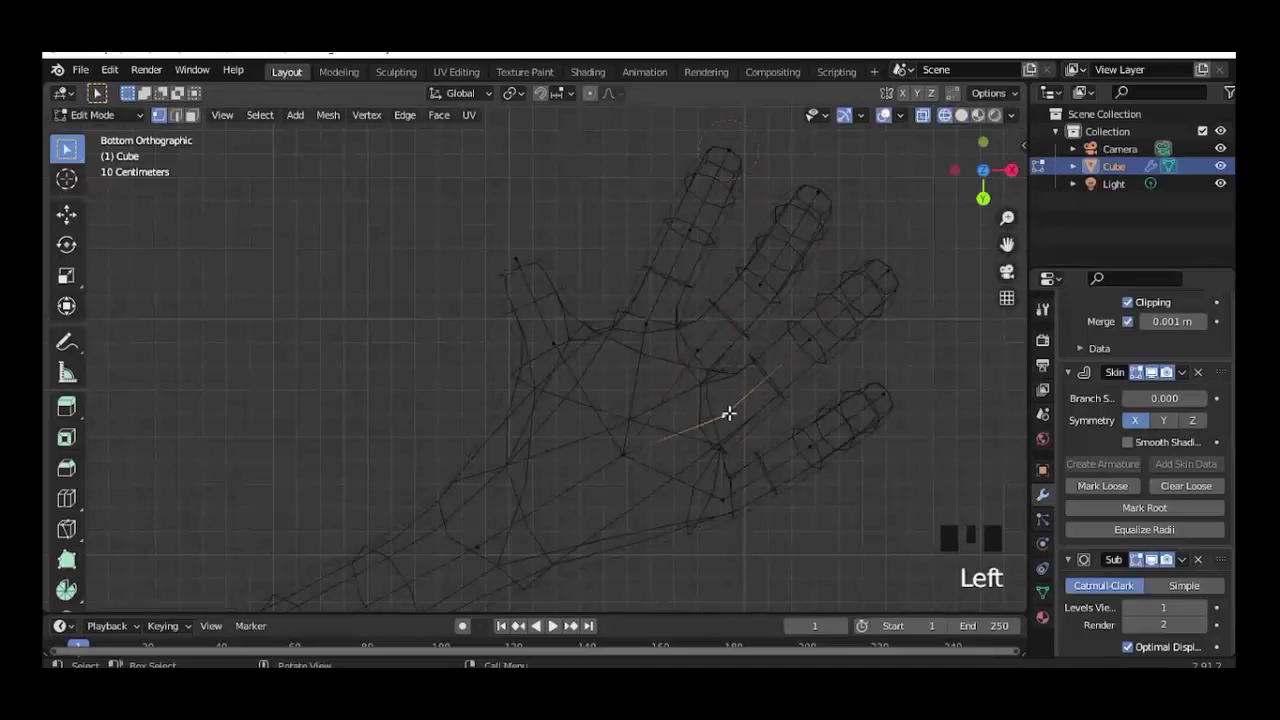
{"action": "key", "text": "g"}
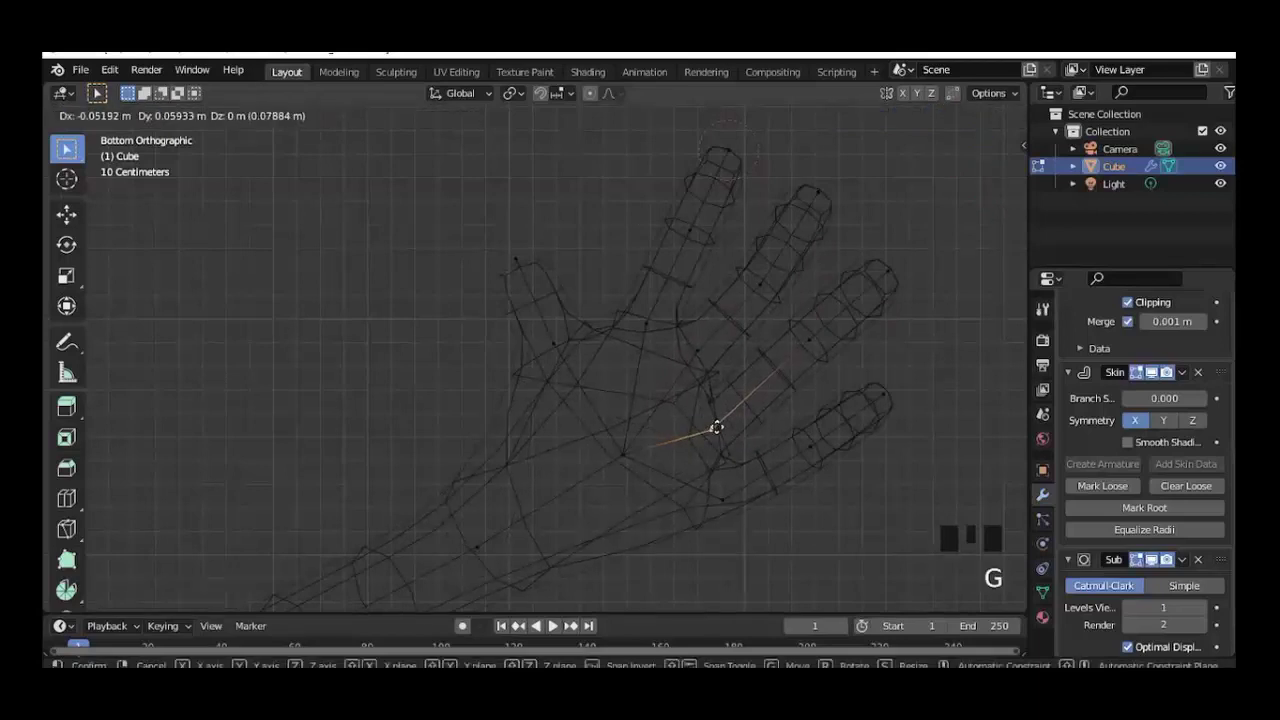
{"action": "left_click", "coordinate": [714, 424]}
{"action": "left_click", "coordinate": [726, 500]}
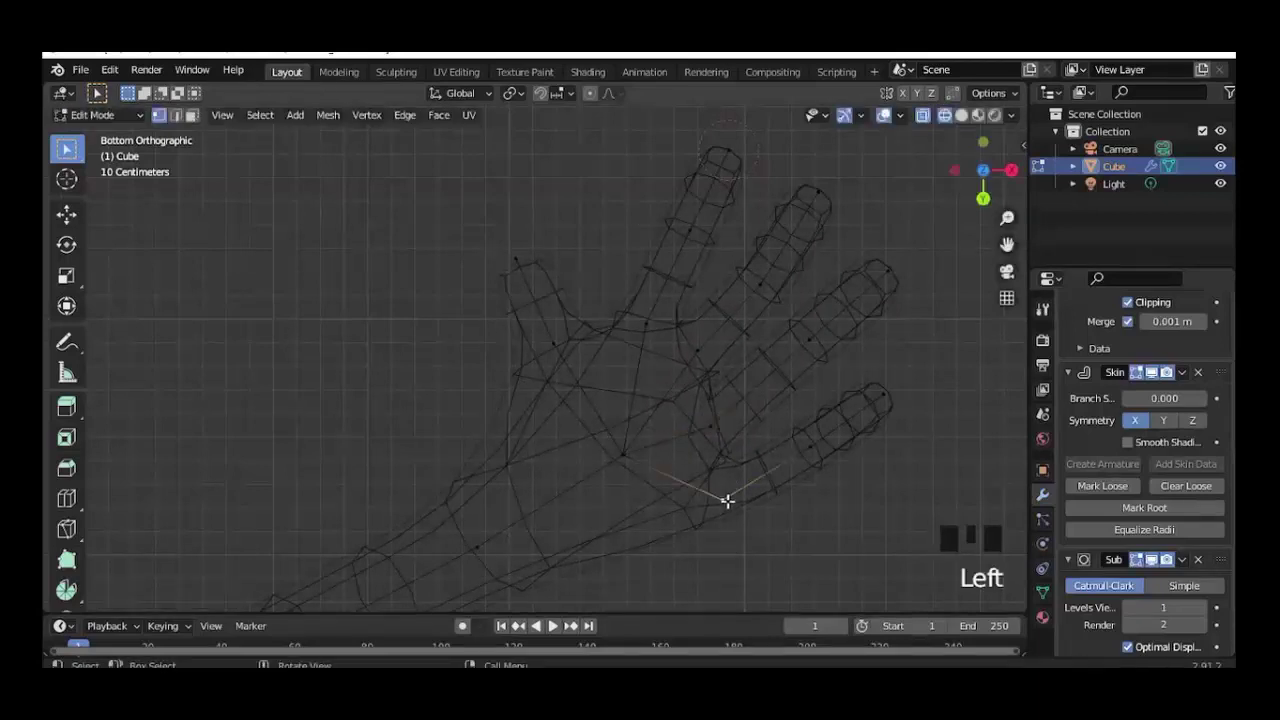
{"action": "key", "text": "g"}
{"action": "left_click", "coordinate": [713, 482]}
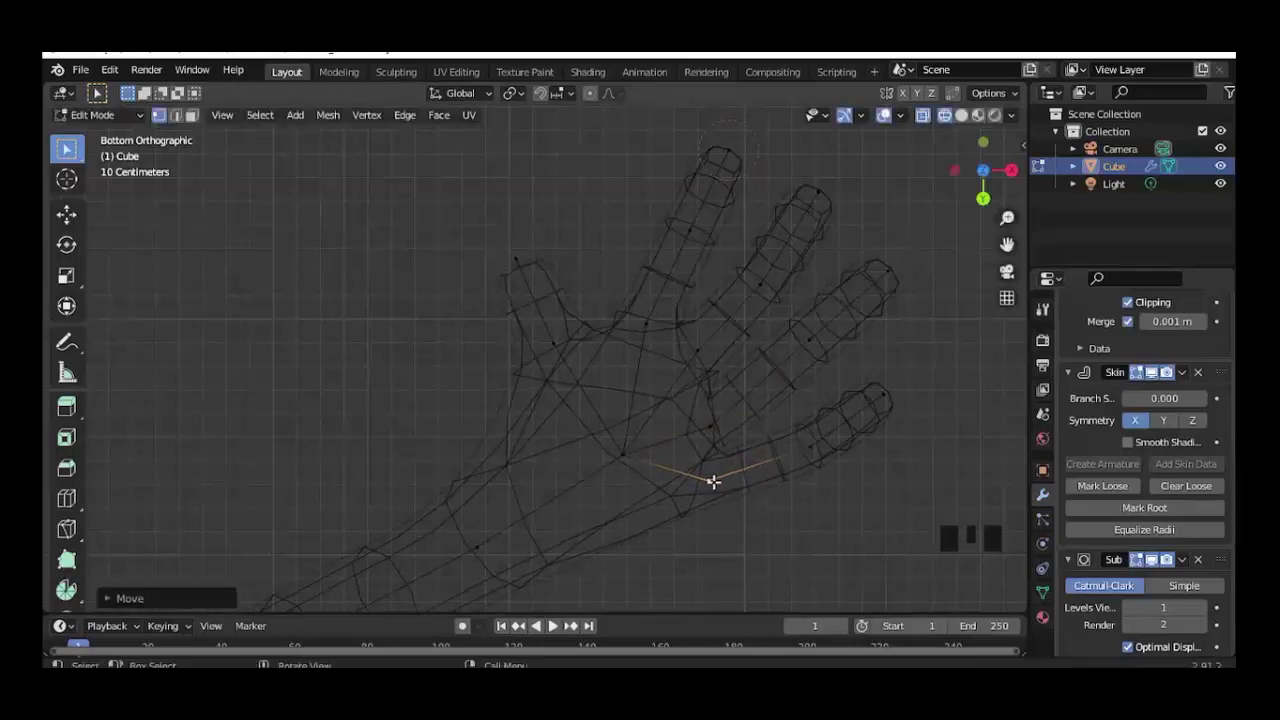
{"action": "key", "text": "shift+z"}
Lower another fingertip vertex so its finger bends downward.
{"action": "scroll", "coordinate": [713, 478], "scroll_direction": "down", "scroll_amount": 2}
{"action": "mouse_move", "coordinate": [677, 411]}
{"action": "middle_mouse_down"}
{"action": "mouse_move", "coordinate": [634, 389]}
{"action": "mouse_move", "coordinate": [648, 489]}
{"action": "mouse_move", "coordinate": [621, 516]}
{"action": "middle_mouse_up"}
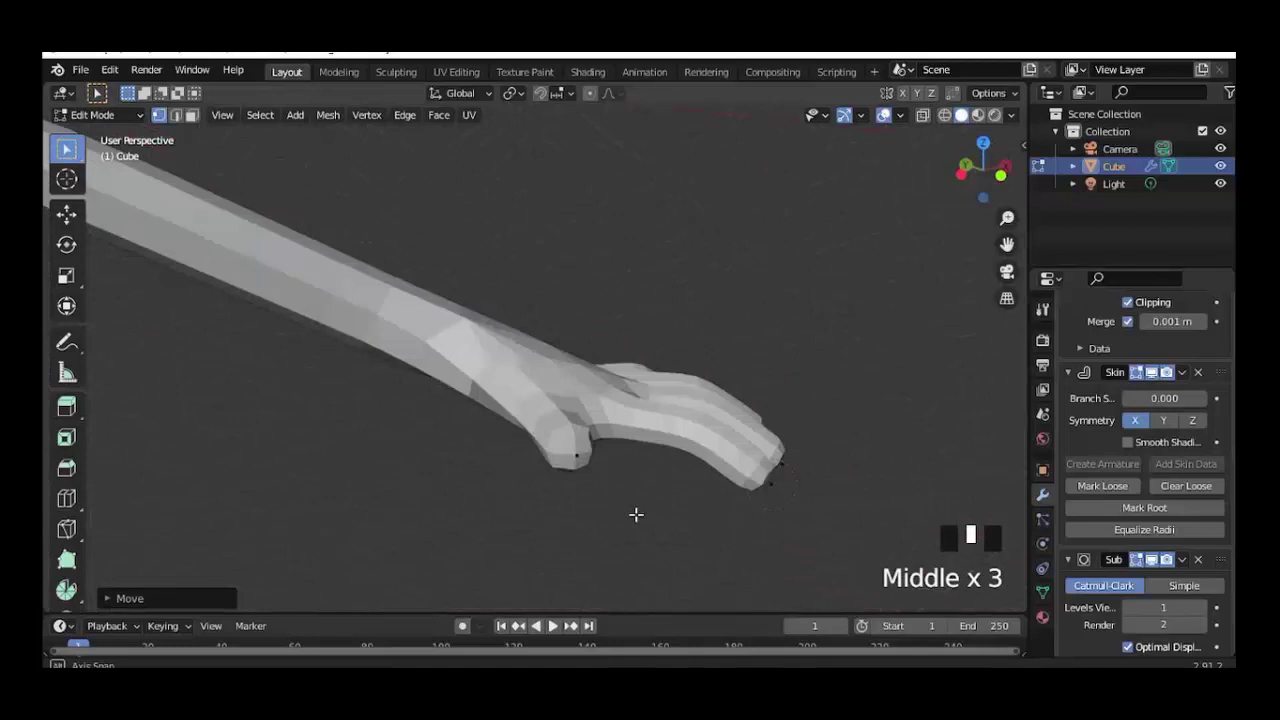
{"action": "middle_click_drag", "start_coordinate": [586, 468], "coordinate": [723, 460]}
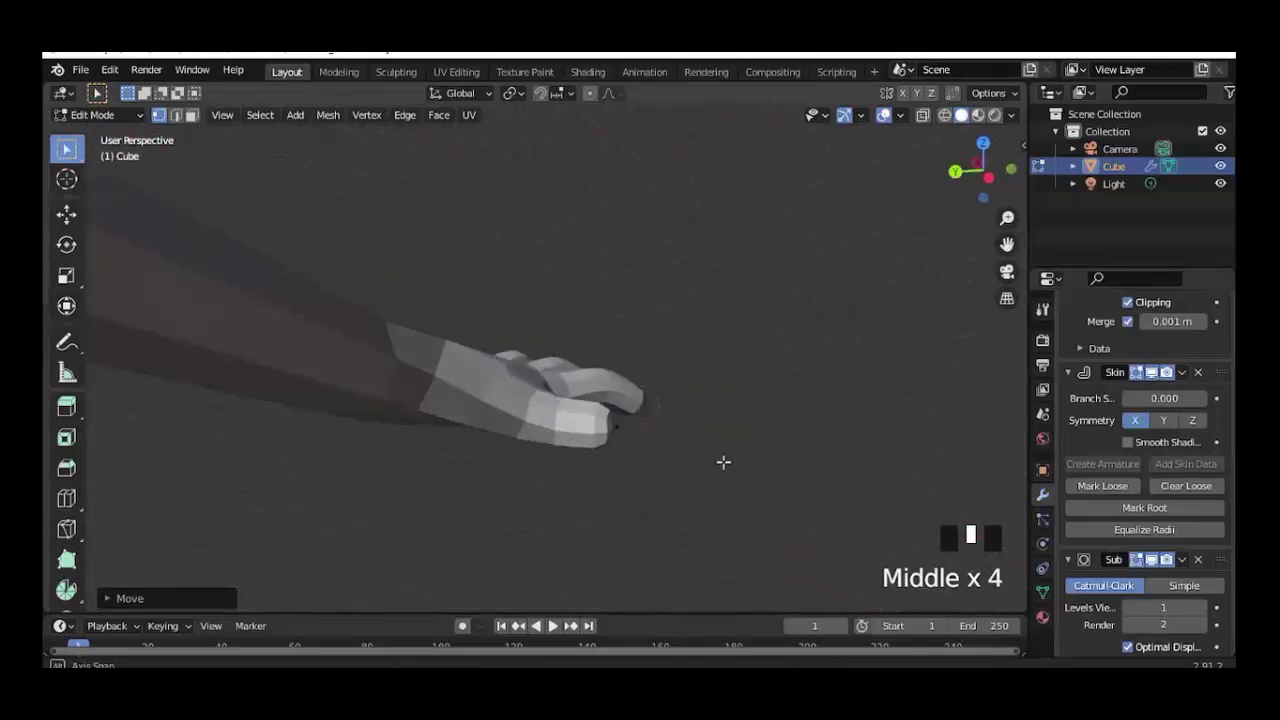
{"action": "left_click", "coordinate": [621, 432]}
{"action": "key", "text": "g"}
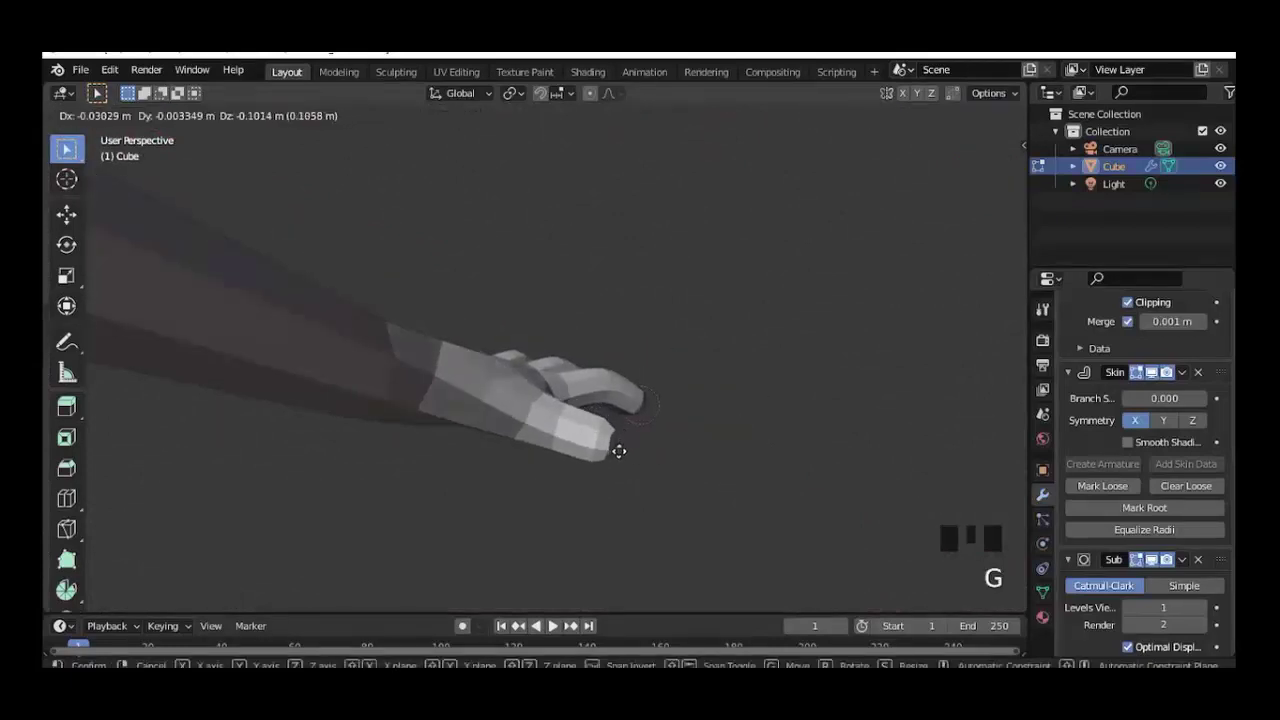
{"action": "left_click", "coordinate": [617, 449]}
{"action": "mouse_move", "coordinate": [617, 449]}
{"action": "middle_mouse_down"}
{"action": "mouse_move", "coordinate": [448, 511]}
{"action": "mouse_move", "coordinate": [363, 506]}
{"action": "middle_mouse_up"}
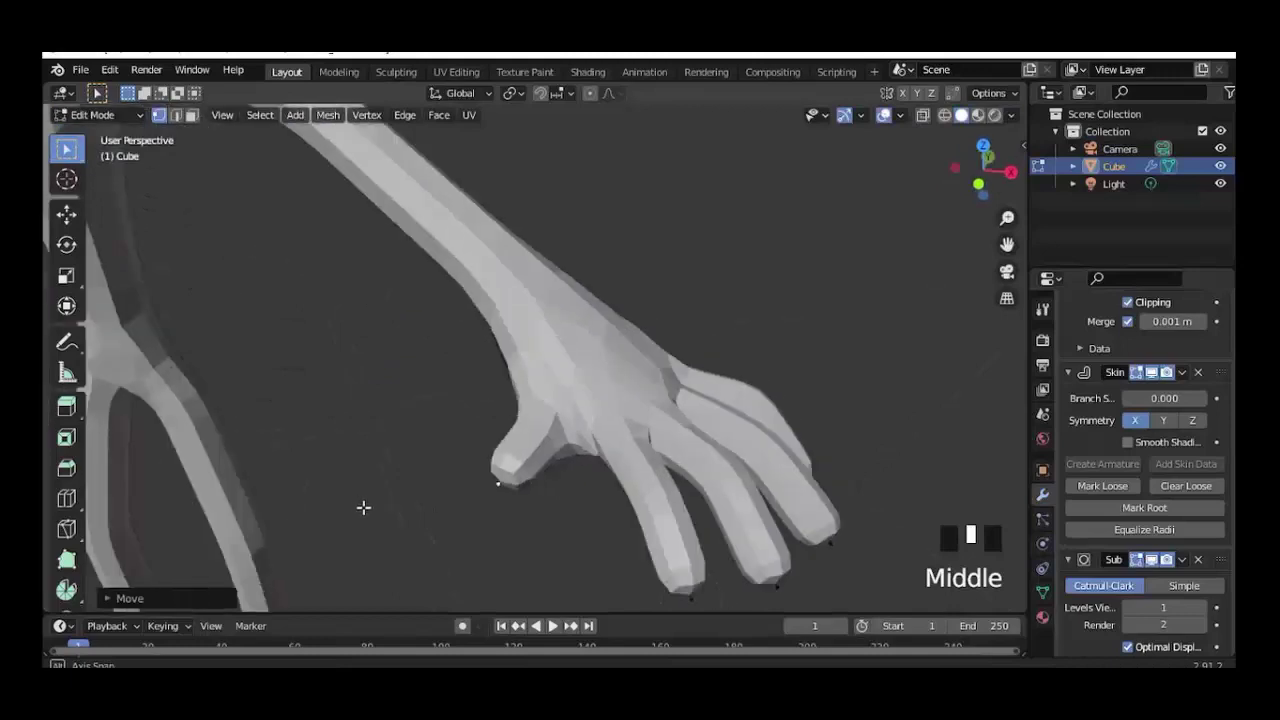
Undo the last thumb move and extrude a new segment from the thumb tip.
{"action": "key", "text": "KP_7"}
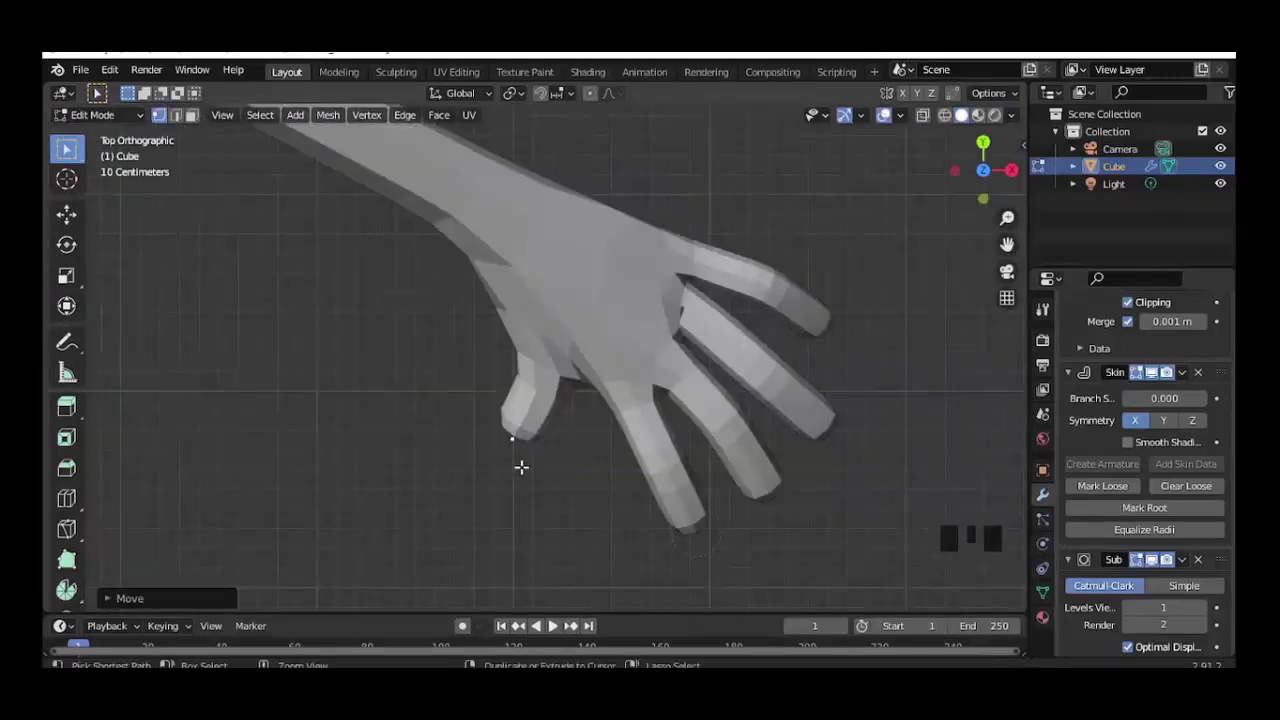
{"action": "key", "text": "ctrl+z"}
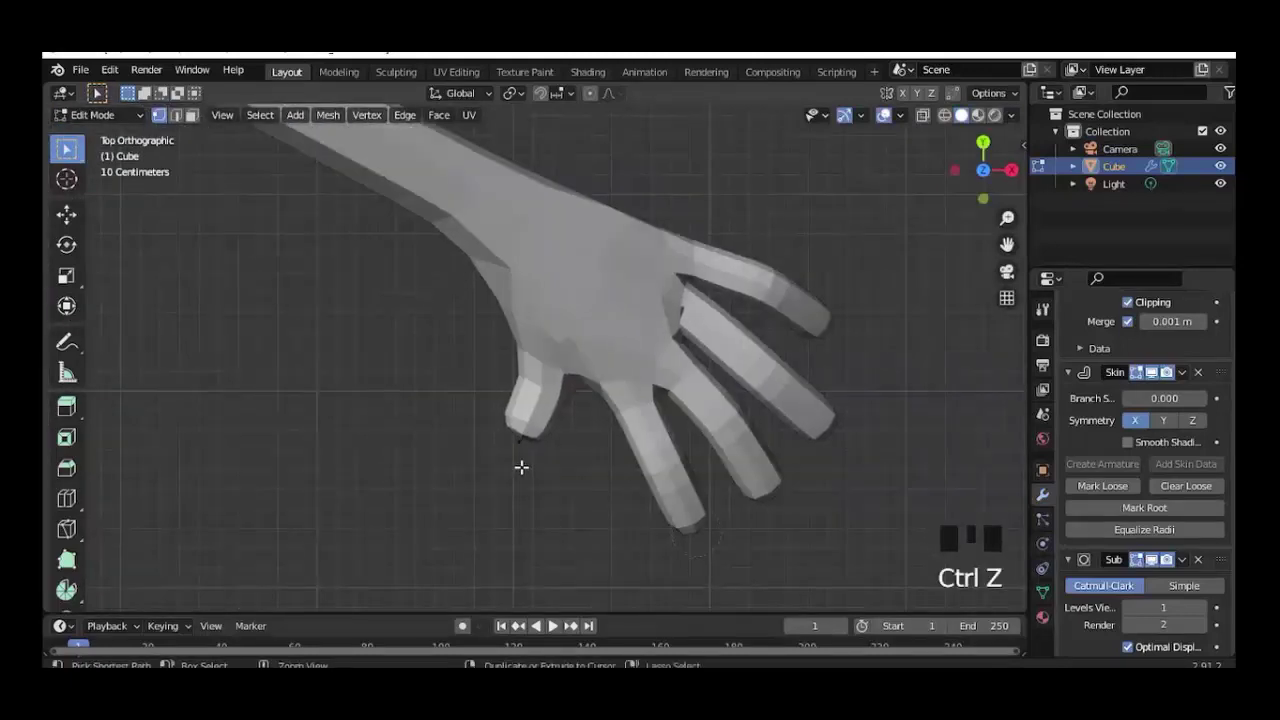
{"action": "left_click", "coordinate": [520, 446]}
{"action": "key", "text": "e"}
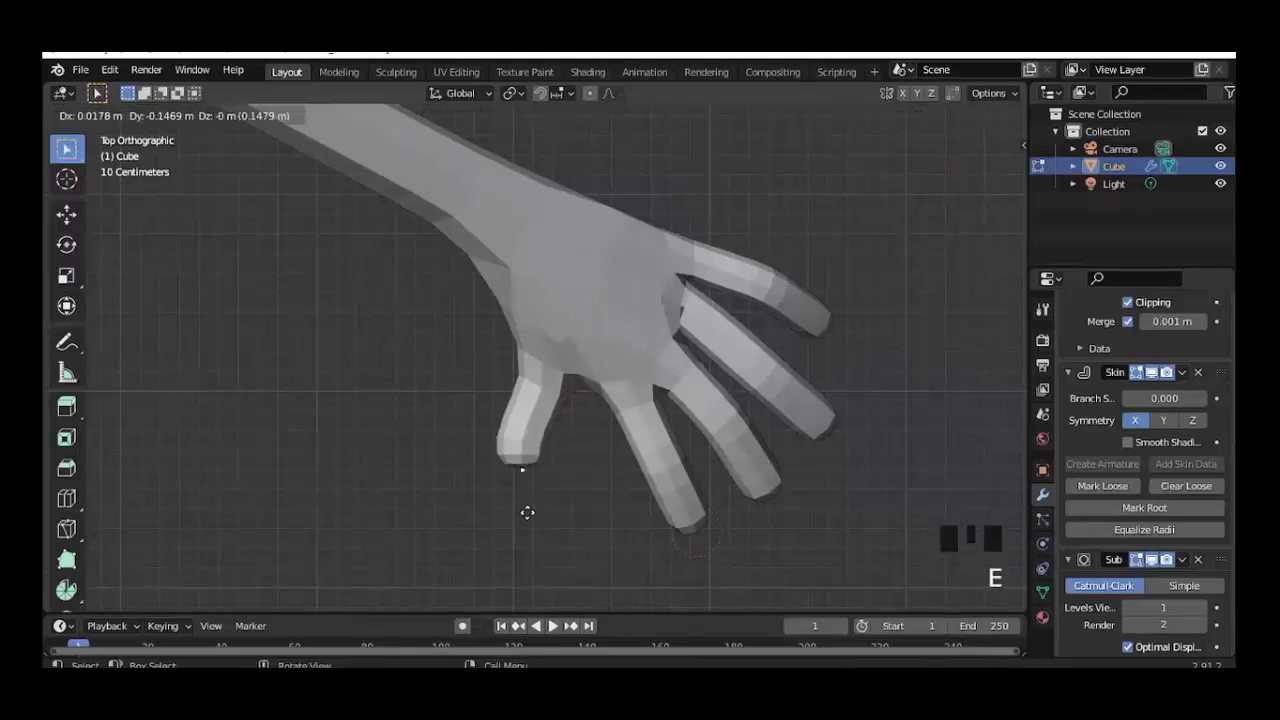
{"action": "left_click", "coordinate": [533, 524]}
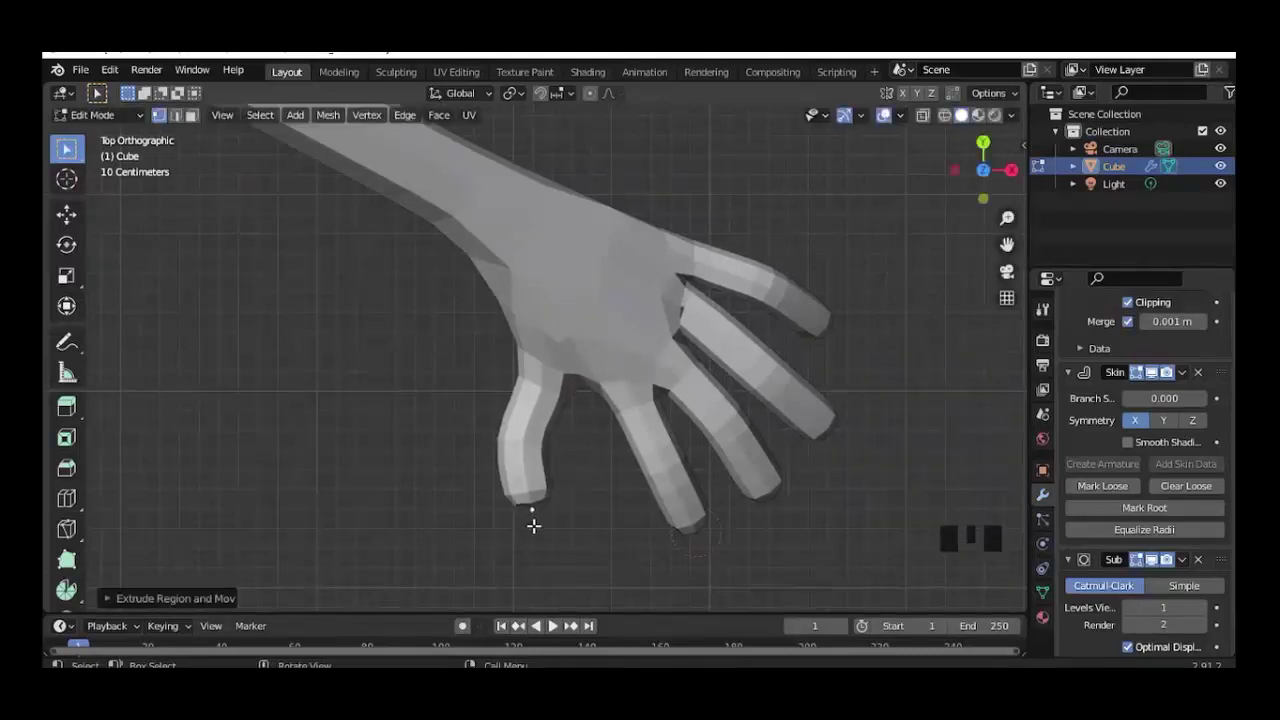
Reposition the thumb joint vertex beside the palm, keeping the redone move.
{"action": "key", "text": "shift+z"}
{"action": "left_click", "coordinate": [527, 440]}
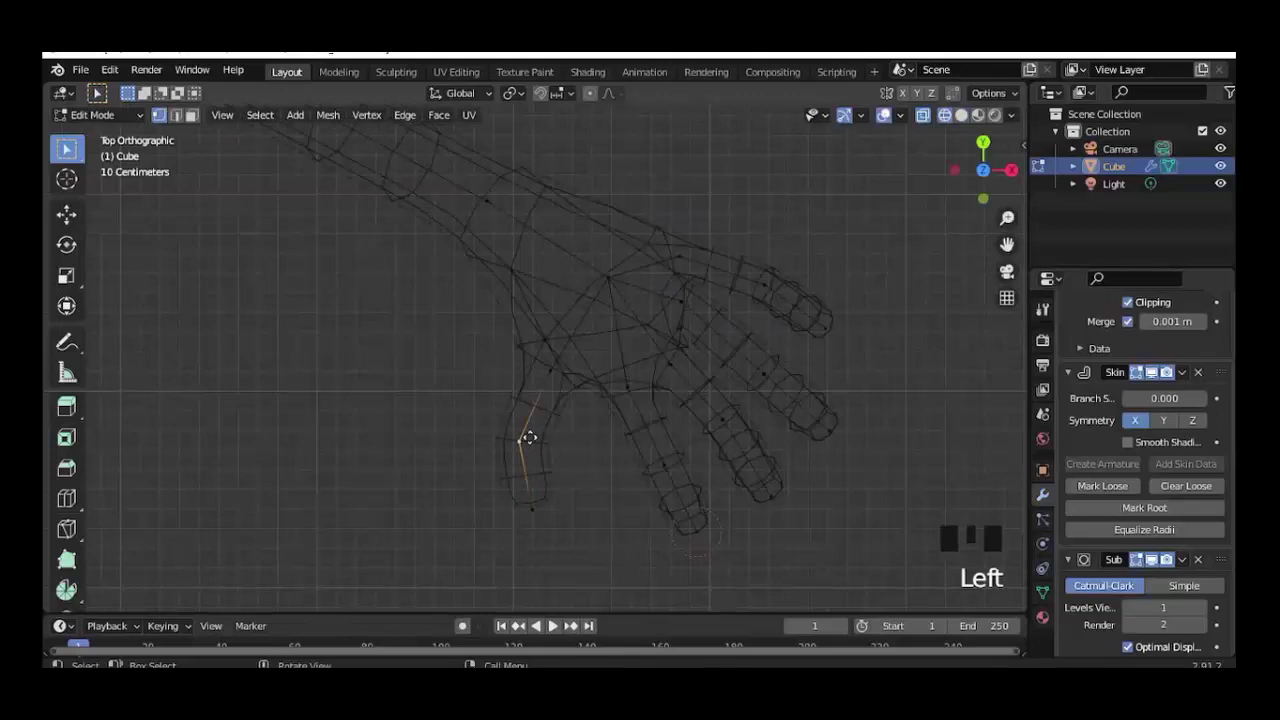
{"action": "key", "text": "g"}
{"action": "left_click", "coordinate": [535, 422]}
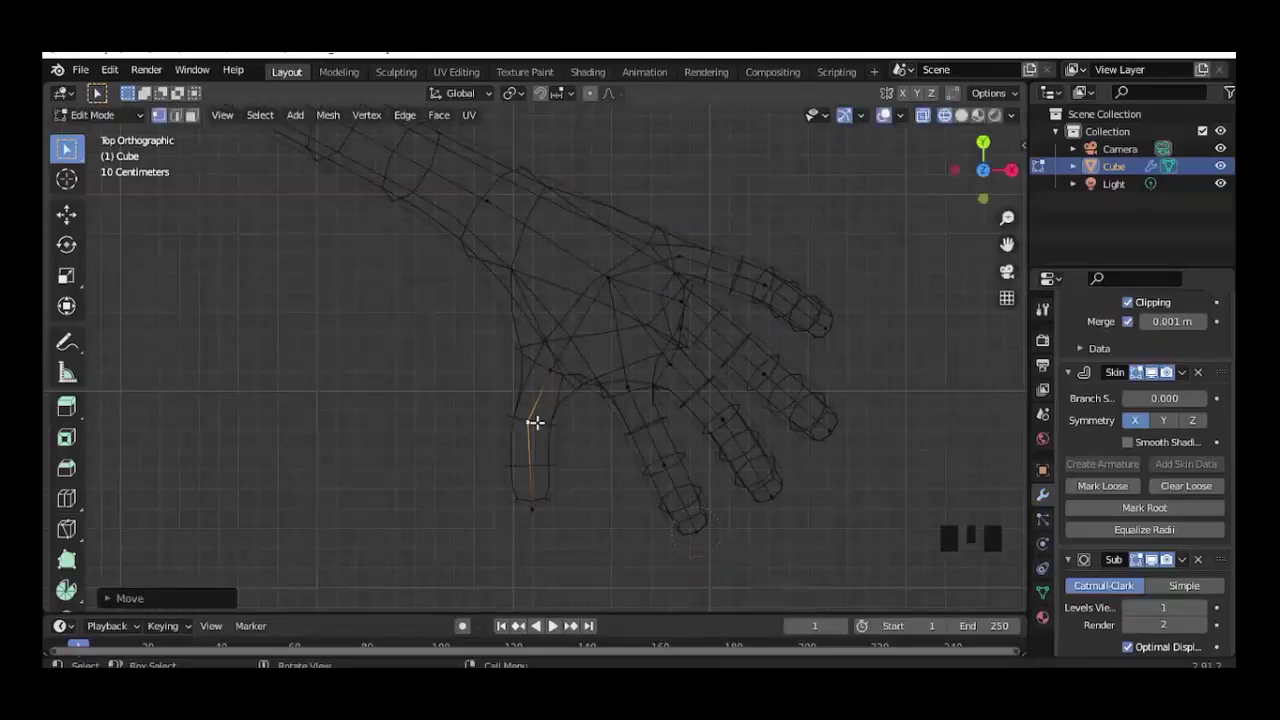
{"action": "key", "text": "ctrl+z"}
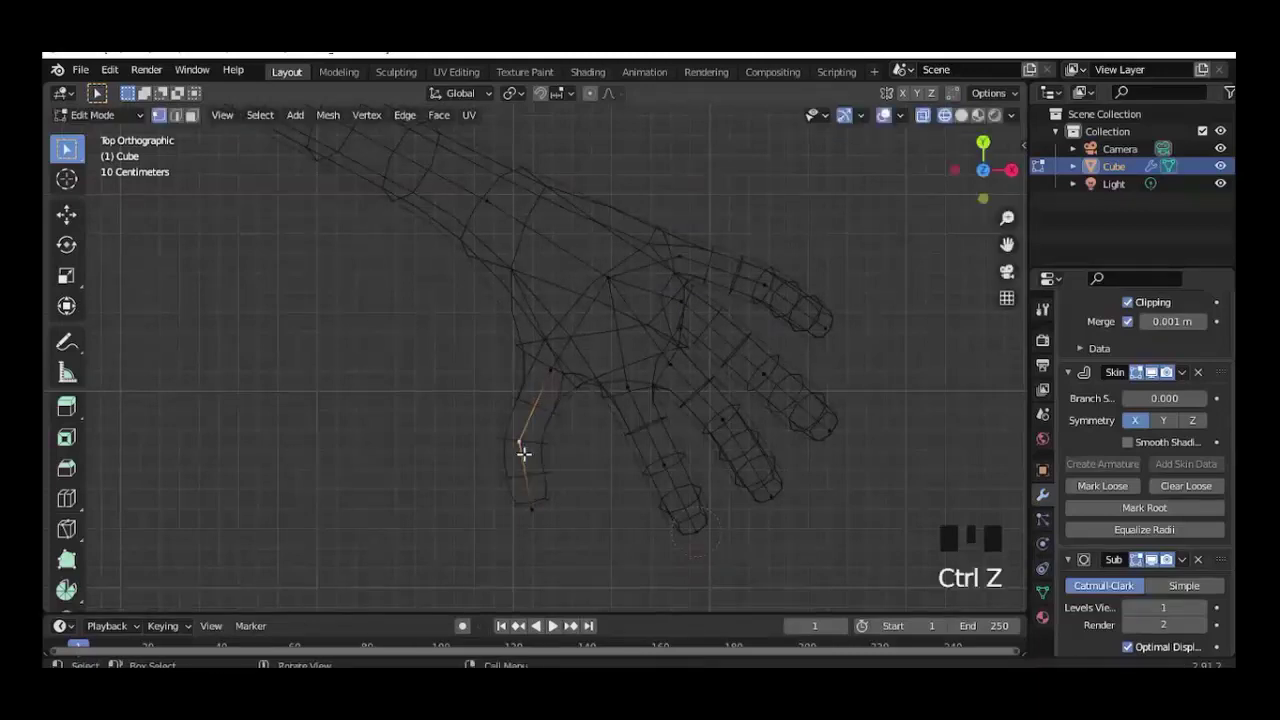
{"action": "key", "text": "ctrl+y"}
{"action": "key", "text": "g"}
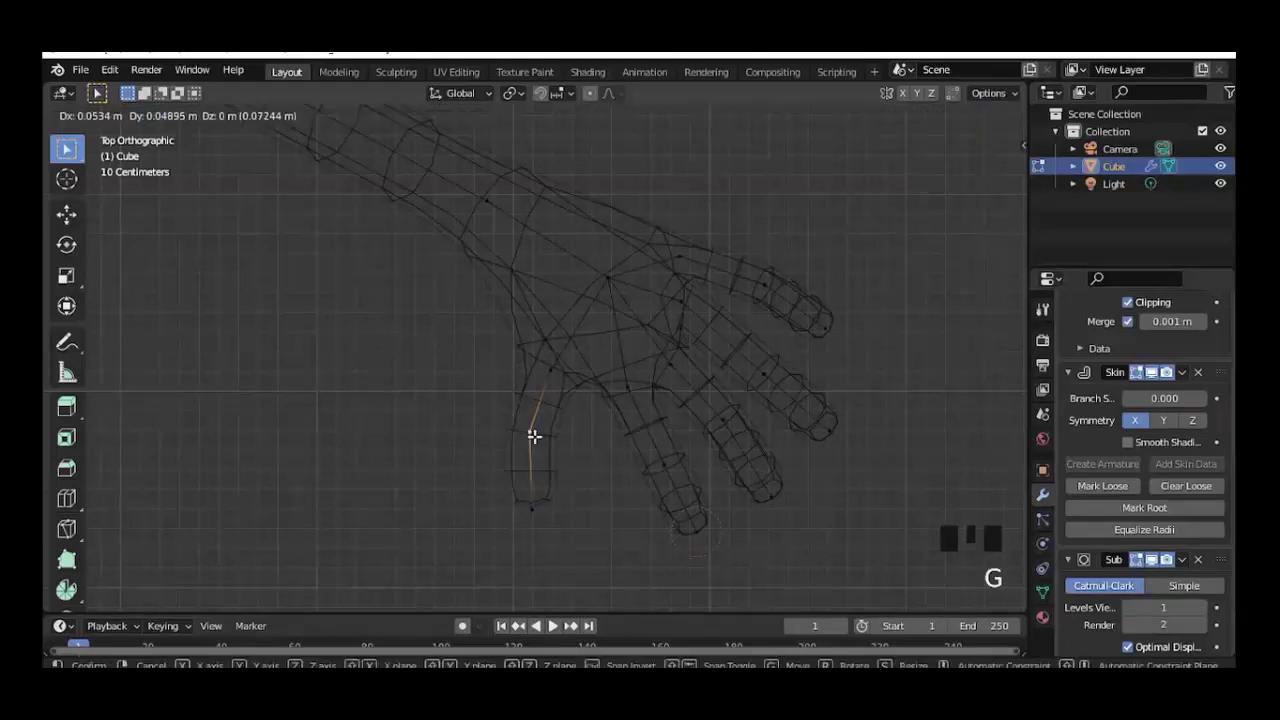
{"action": "left_click", "coordinate": [532, 435]}
{"action": "key", "text": "shift+z"}
{"action": "mouse_move", "coordinate": [589, 409]}
{"action": "middle_mouse_down"}
{"action": "mouse_move", "coordinate": [656, 279]}
{"action": "mouse_move", "coordinate": [677, 445]}
{"action": "middle_mouse_up"}
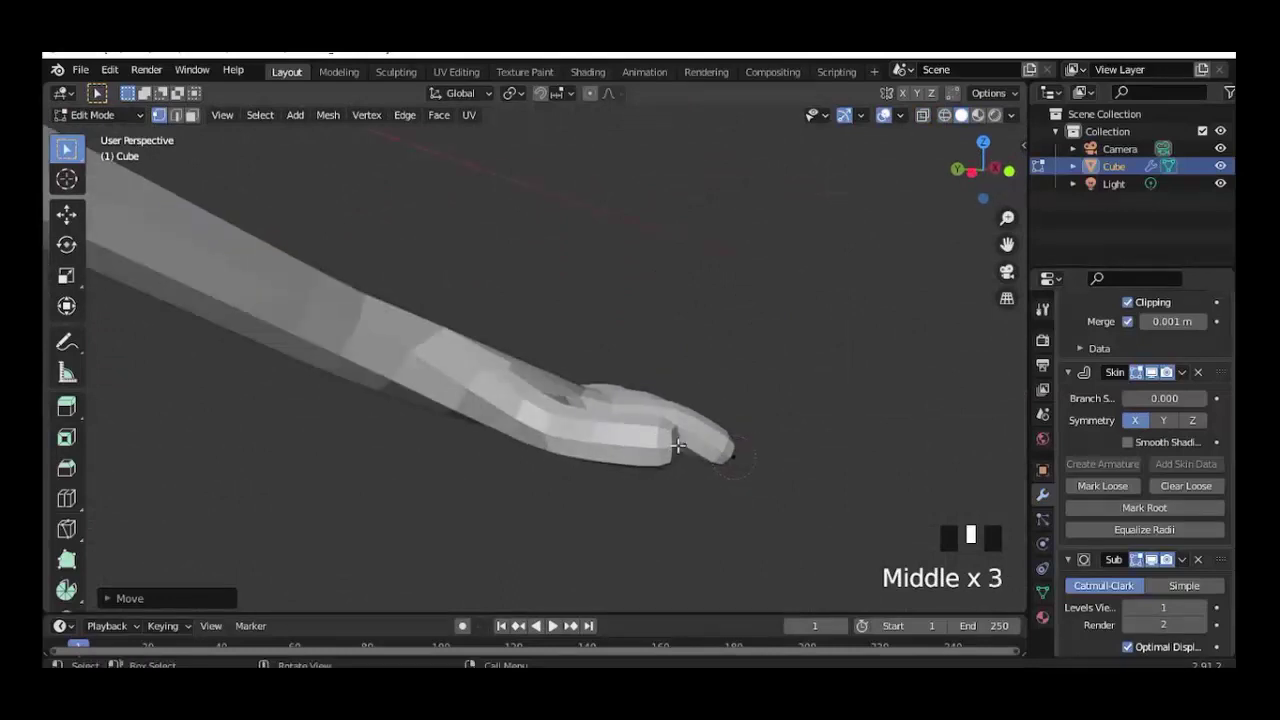
Lower the front finger's tip and drop its adjoining section slightly.
{"action": "left_click", "coordinate": [677, 445]}
{"action": "key", "text": "KP_1"}
{"action": "key", "text": "KP_4"}
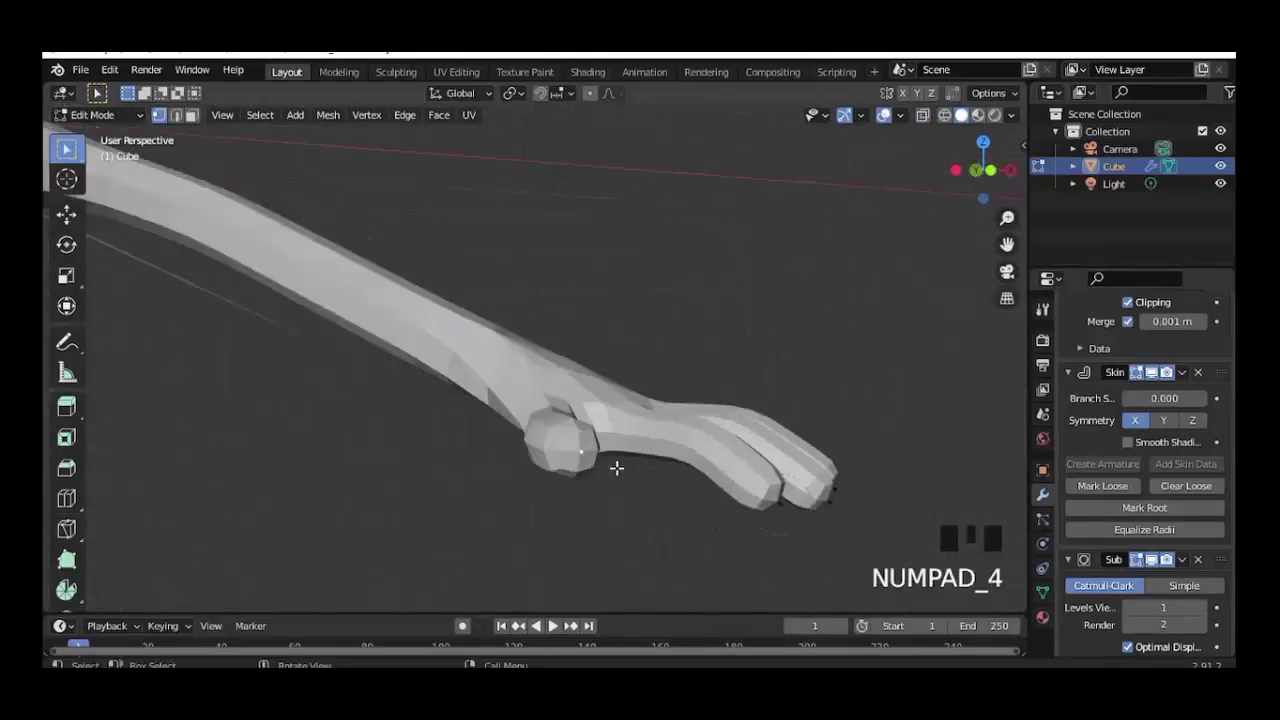
{"action": "key", "text": "KP_4"}
{"action": "key", "text": "KP_4"}
{"action": "key", "text": "KP_4"}
{"action": "key", "text": "KP_4"}
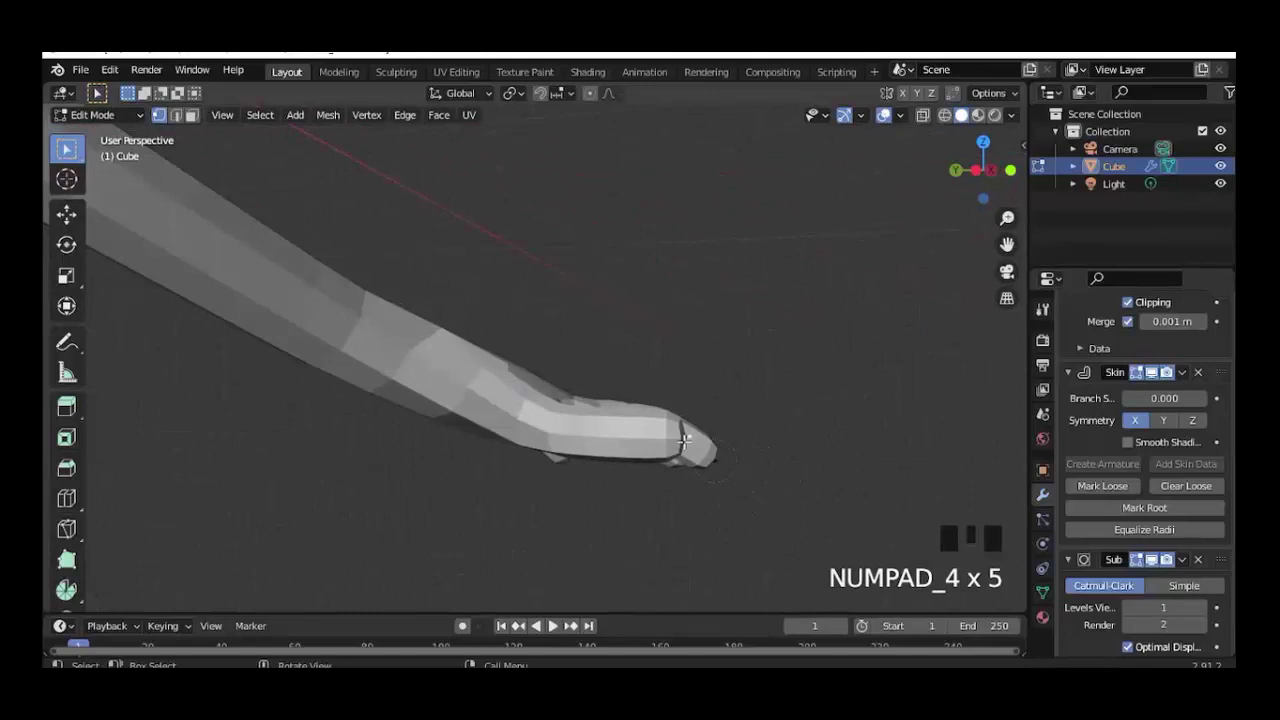
{"action": "key", "text": "g"}
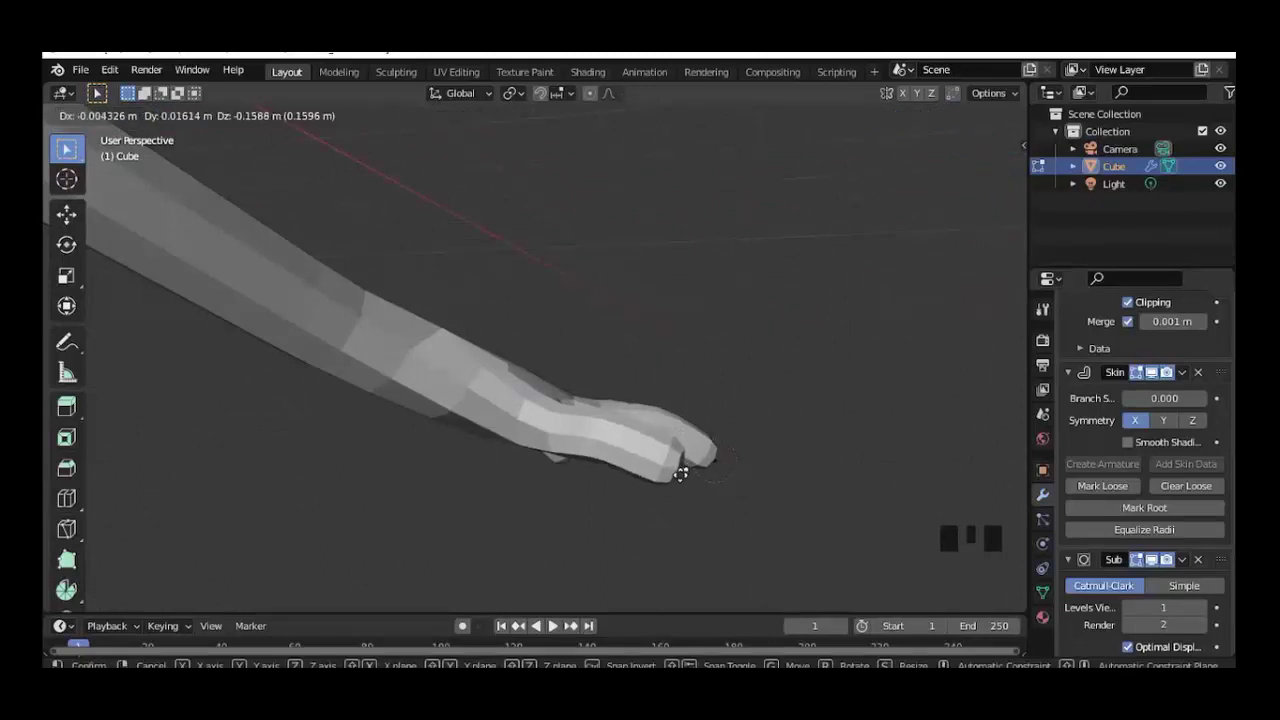
{"action": "left_click", "coordinate": [680, 473]}
{"action": "key", "text": "g"}
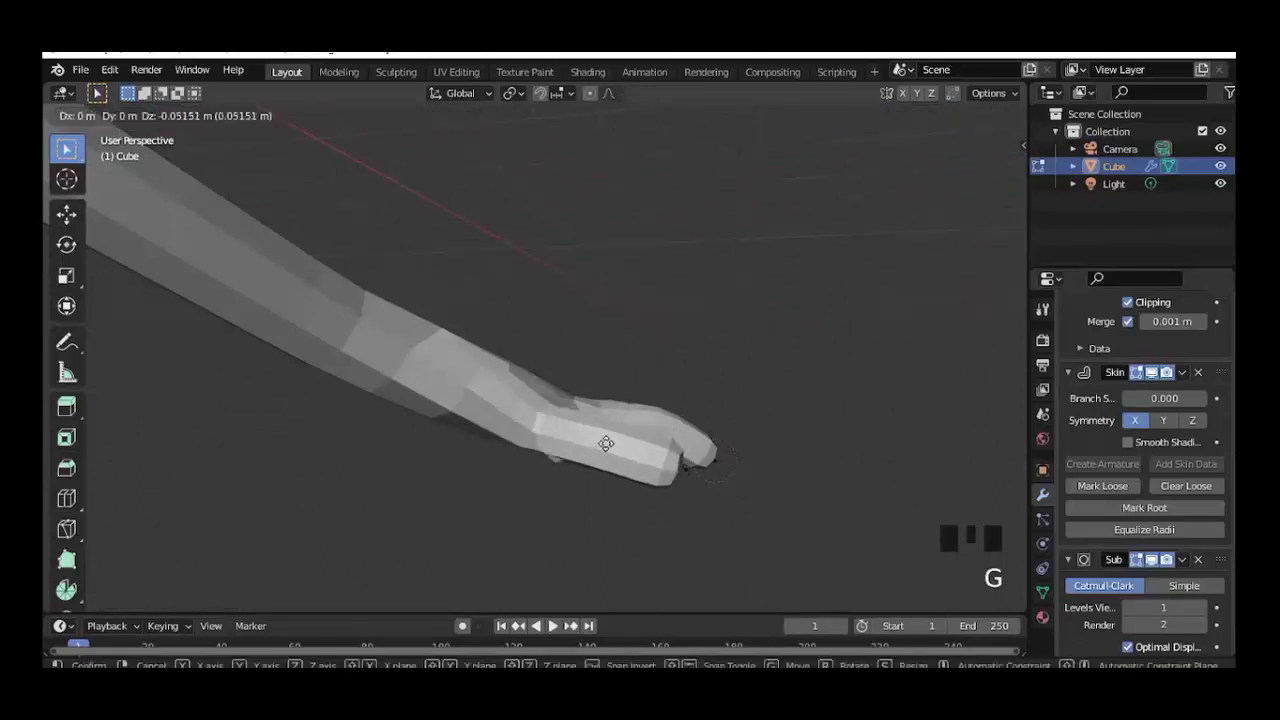
{"action": "left_click", "coordinate": [606, 444]}
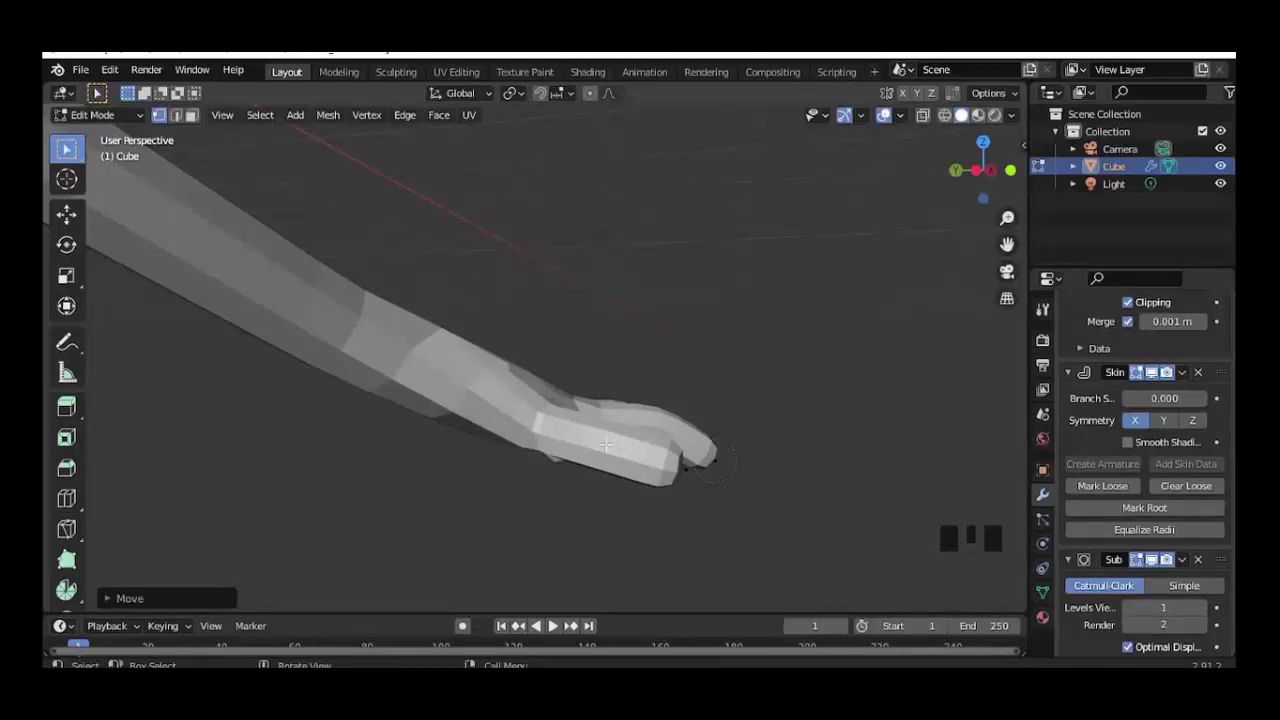
In wireframe, extend the selection along the front finger and lower those edges.
{"action": "key", "text": "shift+z"}
{"action": "middle_click_drag", "start_coordinate": [566, 463], "coordinate": [551, 424]}
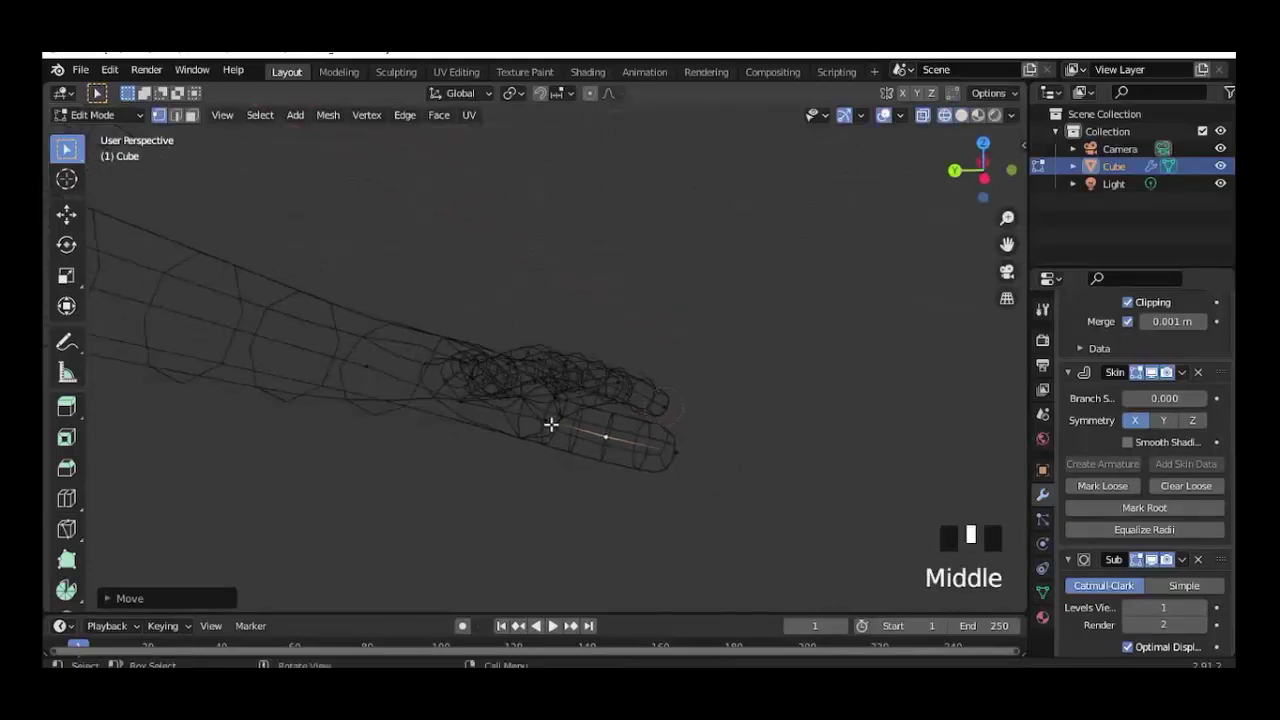
{"action": "left_click", "coordinate": [660, 449], "text": "shift"}
{"action": "left_click", "coordinate": [557, 429], "text": "shift"}
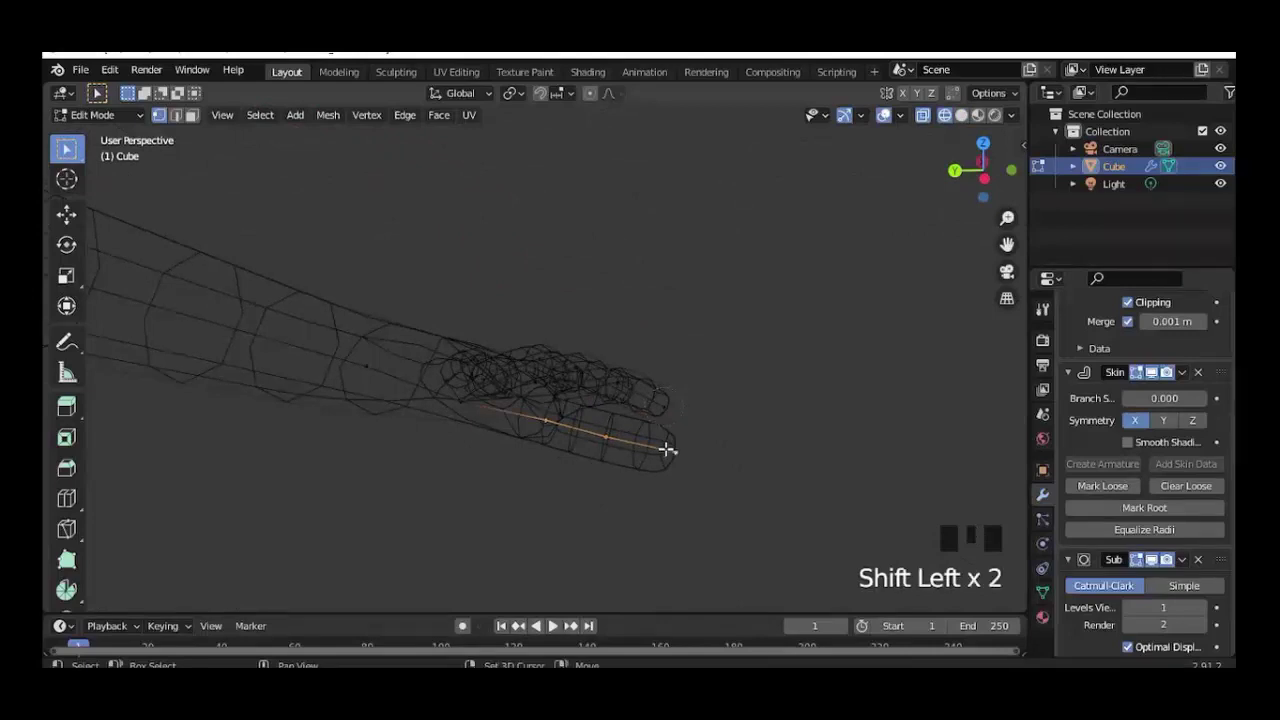
{"action": "key", "text": "KP_1"}
{"action": "key", "text": "KP_4"}
{"action": "key", "text": "KP_4"}
{"action": "key", "text": "KP_4"}
{"action": "key", "text": "KP_4"}
{"action": "key", "text": "KP_4"}
{"action": "key", "text": "KP_4"}
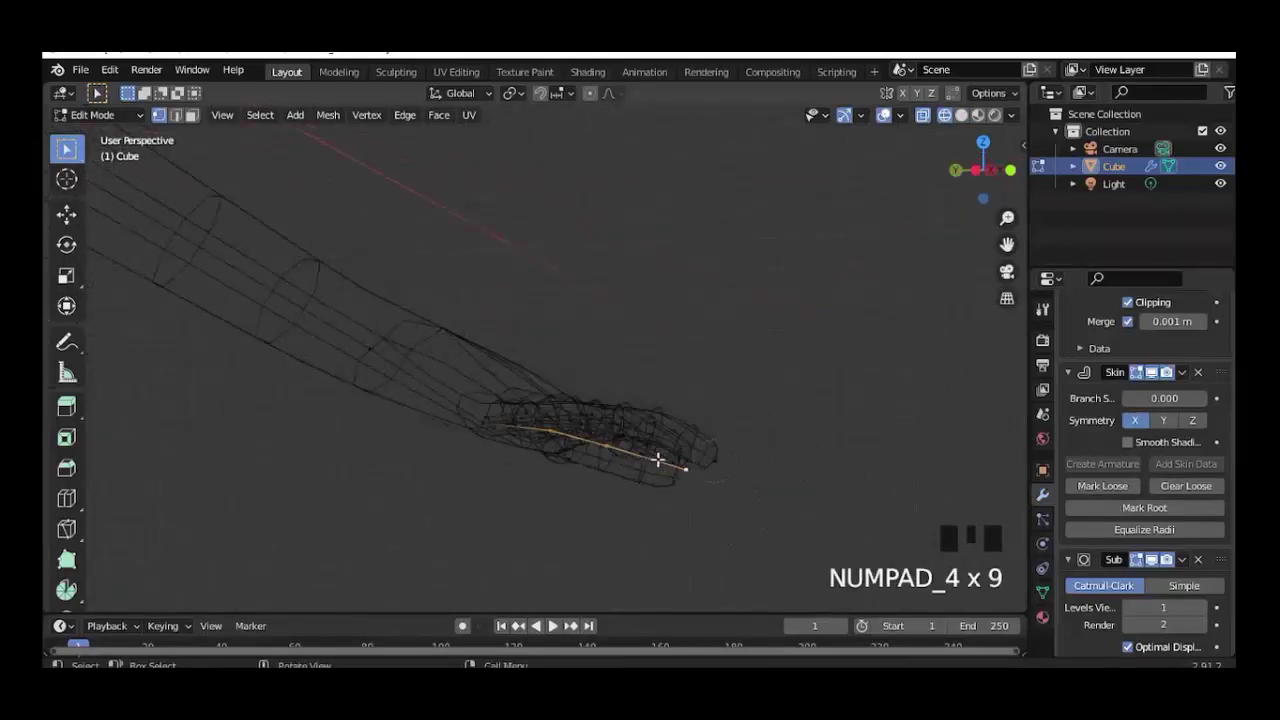
{"action": "key", "text": "g"}
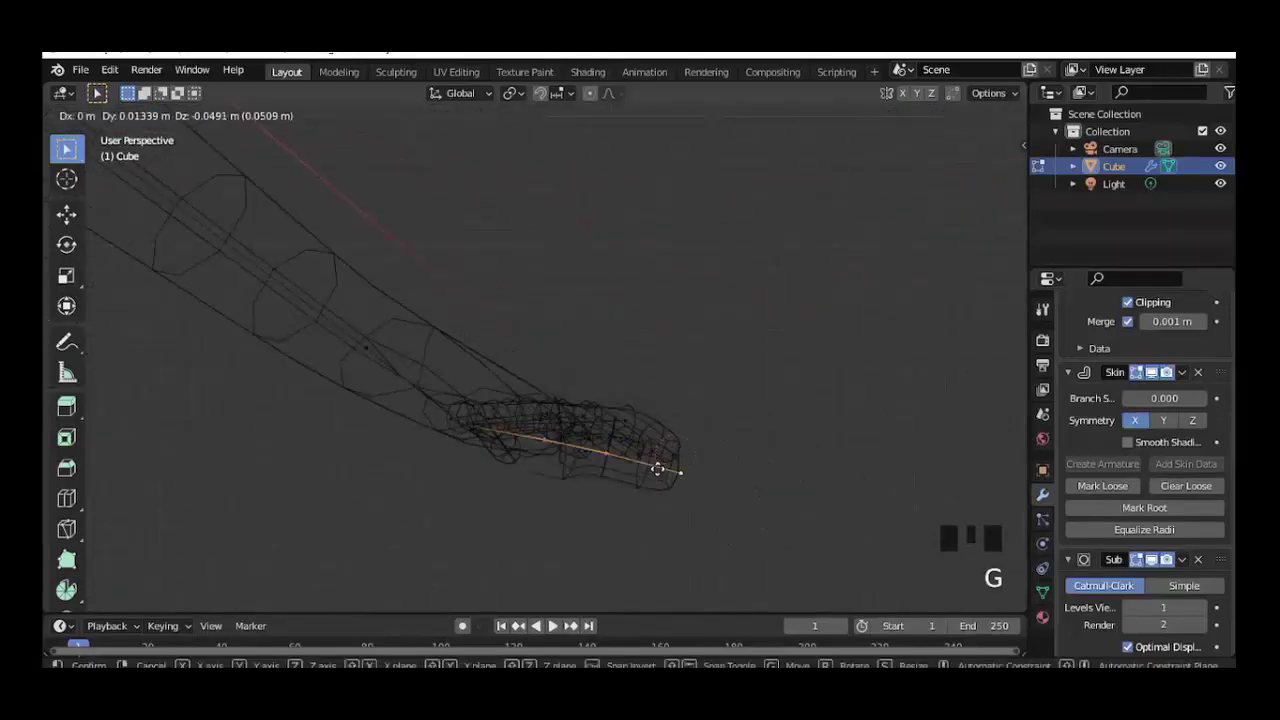
{"action": "left_click", "coordinate": [655, 475]}
{"action": "key", "text": "shift+z"}
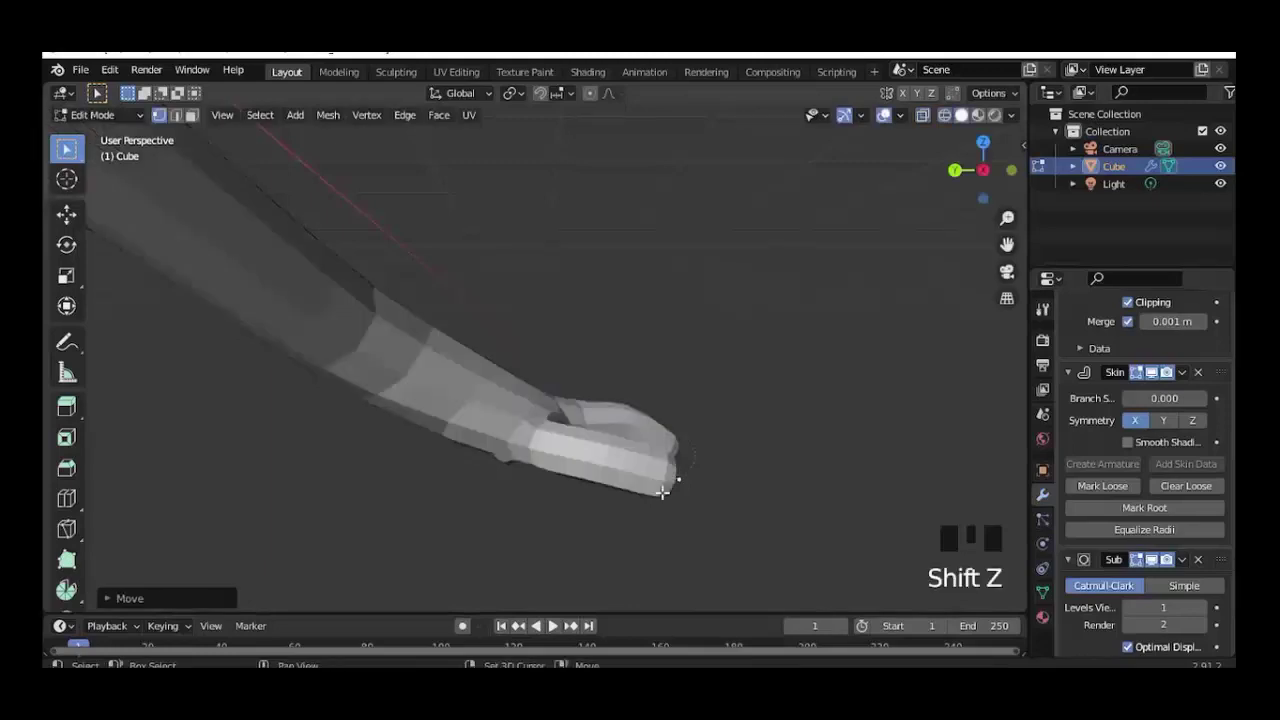
From a rotated front view, drag the selected finger part downward.
{"action": "mouse_move", "coordinate": [588, 491]}
{"action": "middle_mouse_down"}
{"action": "mouse_move", "coordinate": [636, 479]}
{"action": "mouse_move", "coordinate": [636, 354]}
{"action": "middle_mouse_up"}
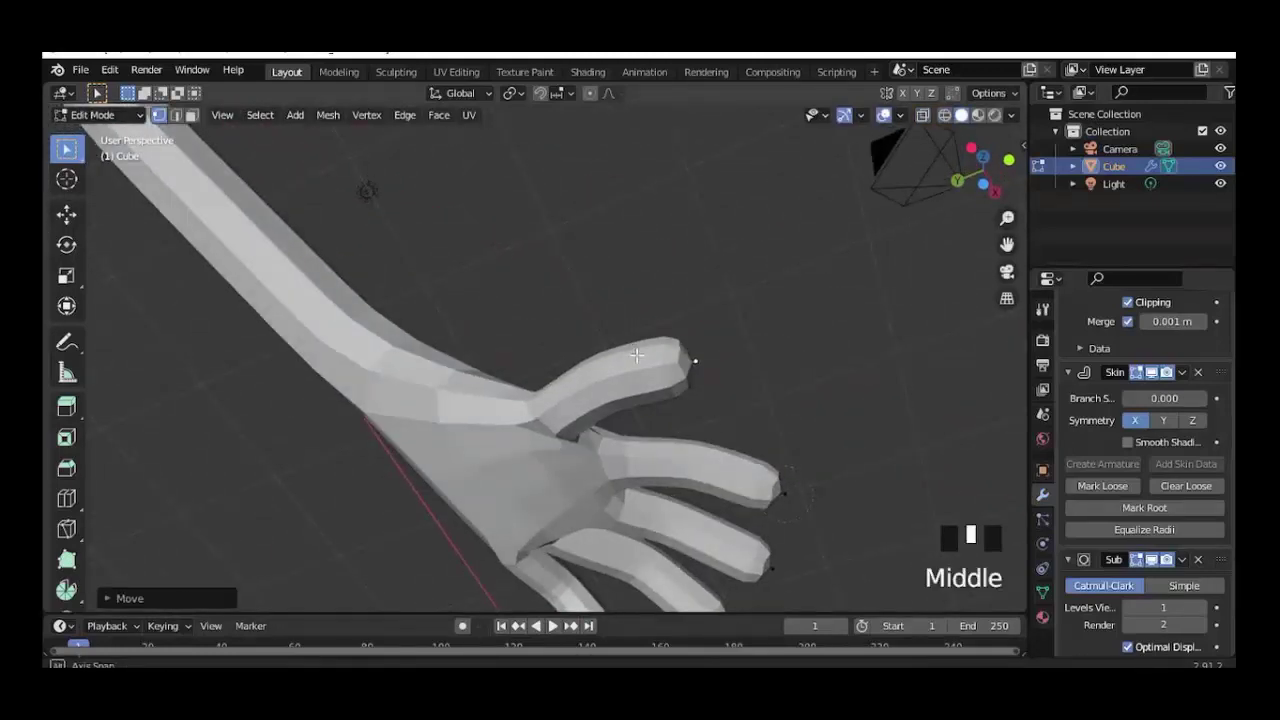
{"action": "key", "text": "KP_1"}
{"action": "key", "text": "KP_4"}
{"action": "key", "text": "KP_4"}
{"action": "key", "text": "KP_4"}
{"action": "key", "text": "KP_4"}
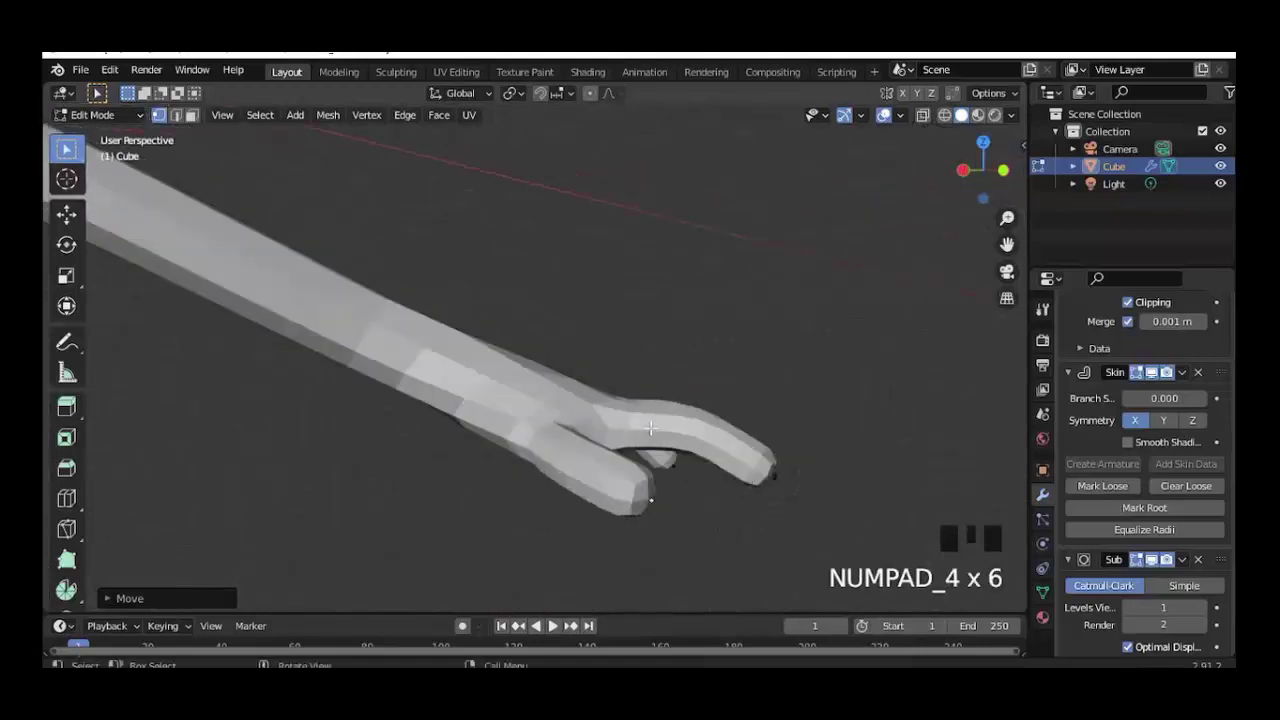
{"action": "key", "text": "KP_4"}
{"action": "key", "text": "KP_4"}
{"action": "key", "text": "KP_4"}
{"action": "key", "text": "KP_6"}
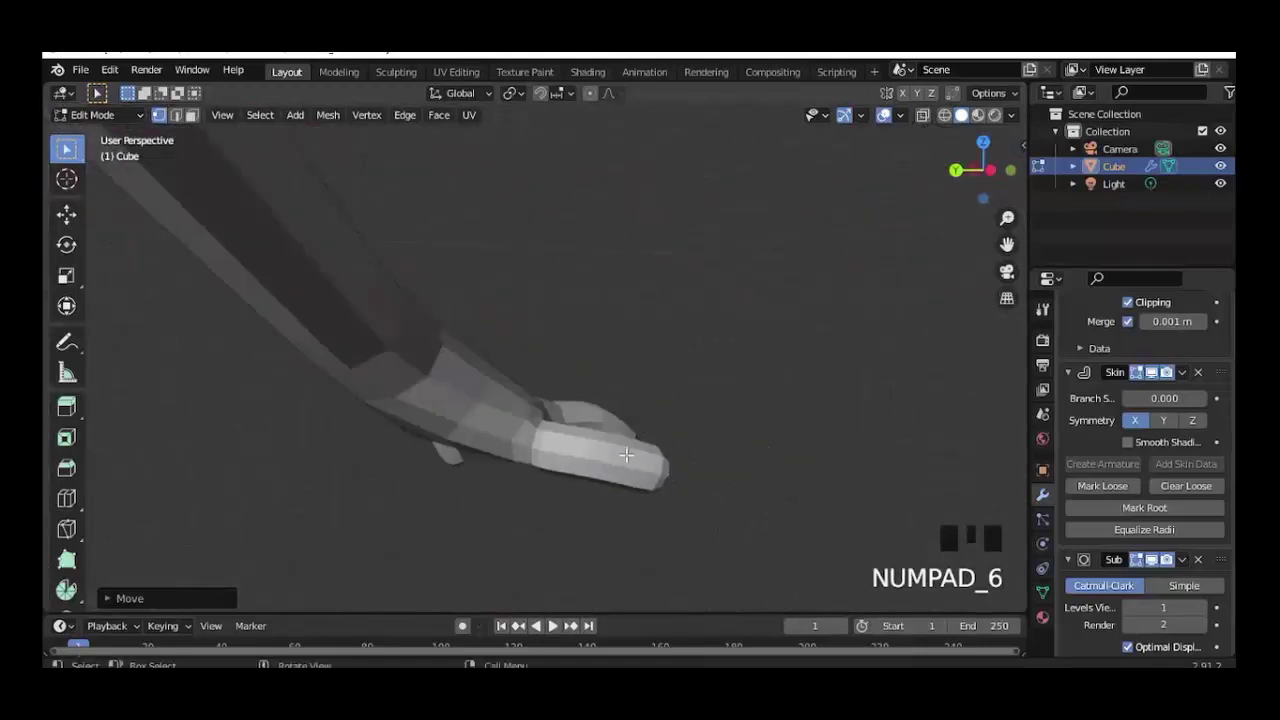
{"action": "key", "text": "g"}
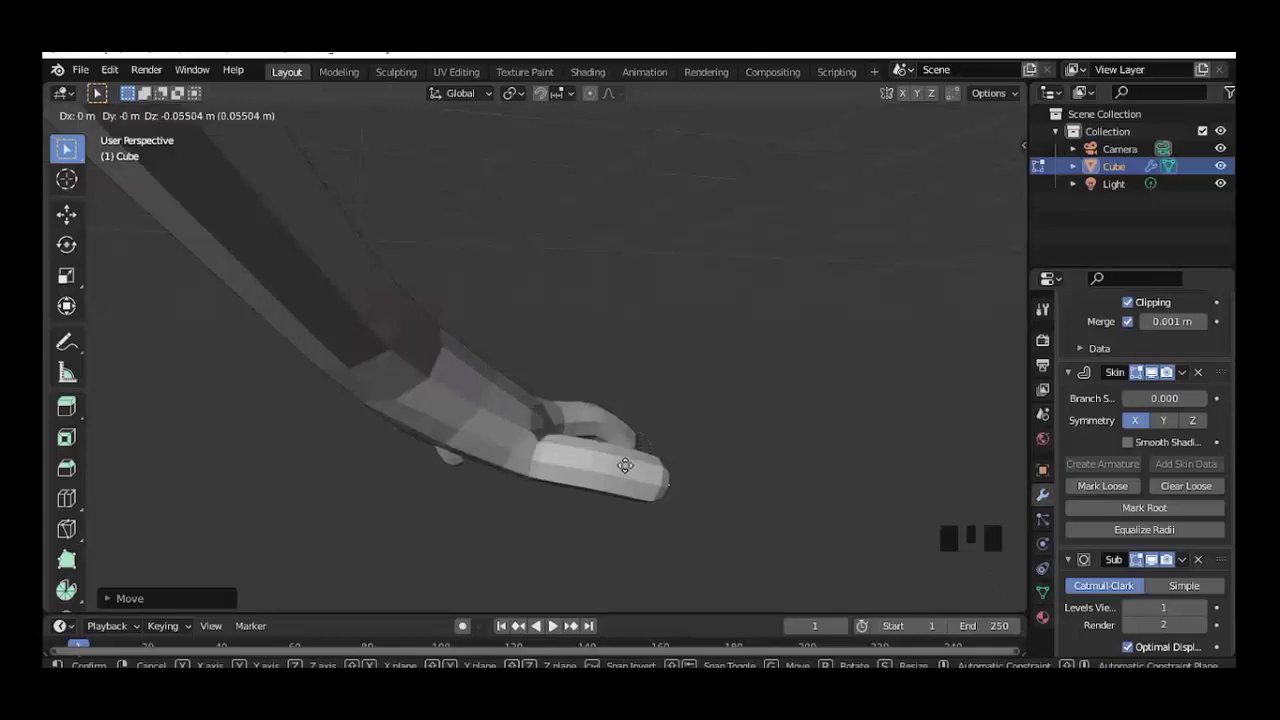
{"action": "left_click", "coordinate": [628, 461]}
Bend the next selected finger downward from a side-rotated front view.
{"action": "mouse_move", "coordinate": [628, 461]}
{"action": "middle_mouse_down"}
{"action": "mouse_move", "coordinate": [390, 482]}
{"action": "mouse_move", "coordinate": [334, 474]}
{"action": "mouse_move", "coordinate": [592, 510]}
{"action": "mouse_move", "coordinate": [566, 340]}
{"action": "mouse_move", "coordinate": [640, 400]}
{"action": "mouse_move", "coordinate": [654, 366]}
{"action": "mouse_move", "coordinate": [548, 422]}
{"action": "mouse_move", "coordinate": [500, 330]}
{"action": "mouse_move", "coordinate": [560, 300]}
{"action": "mouse_move", "coordinate": [486, 423]}
{"action": "mouse_move", "coordinate": [512, 460]}
{"action": "mouse_move", "coordinate": [545, 445]}
{"action": "mouse_move", "coordinate": [649, 471]}
{"action": "middle_mouse_up"}
{"action": "key", "text": "KP_1"}
{"action": "key", "text": "KP_4"}
{"action": "key", "text": "KP_4"}
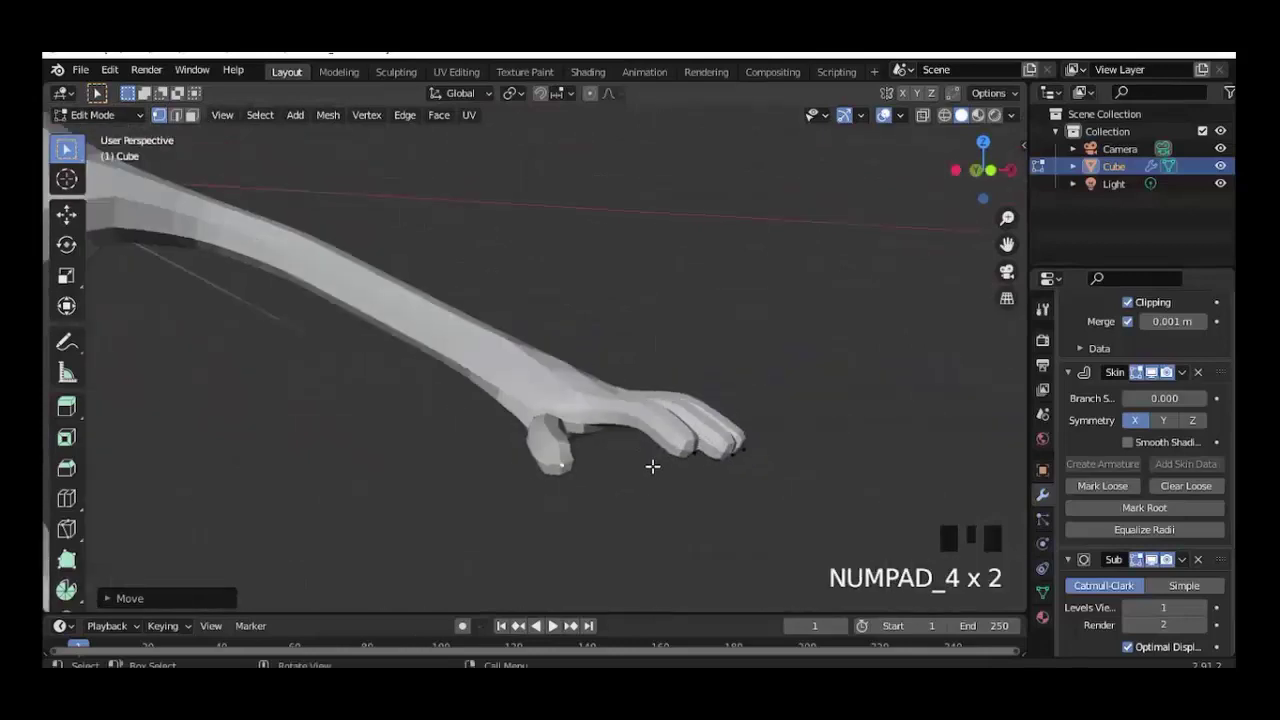
{"action": "key", "text": "KP_4"}
{"action": "key", "text": "g"}
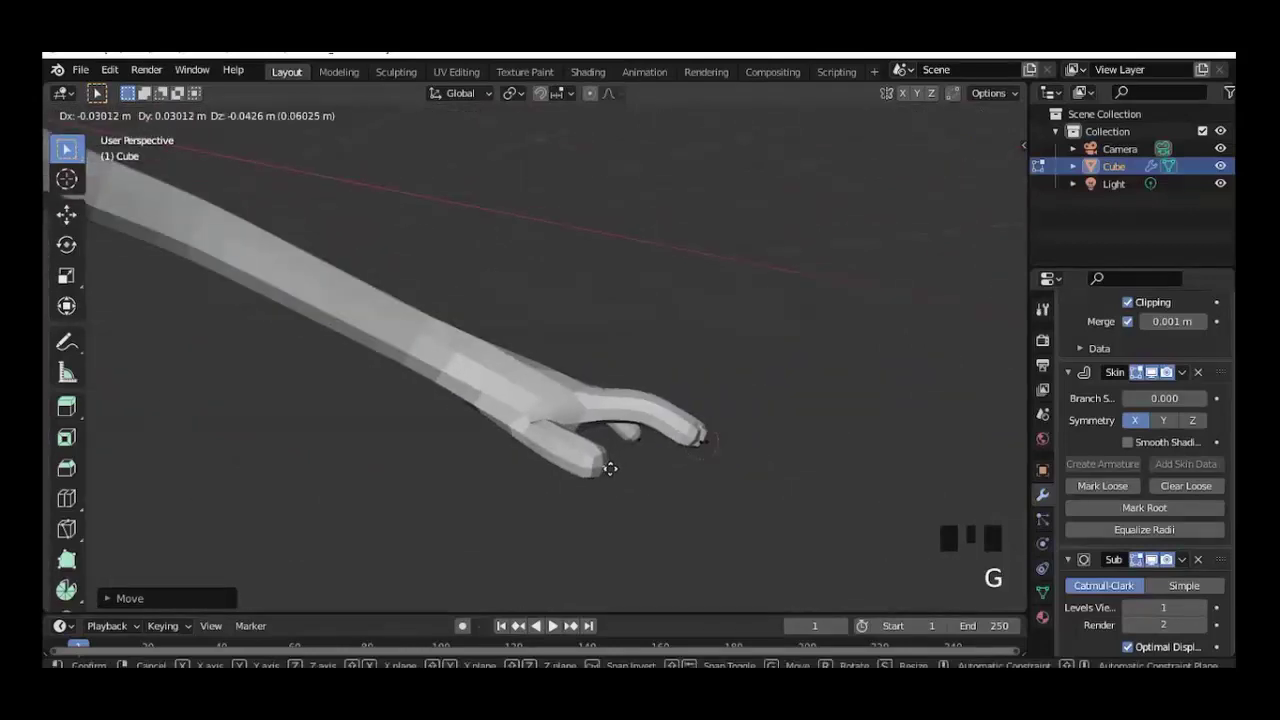
{"action": "left_click", "coordinate": [610, 468]}
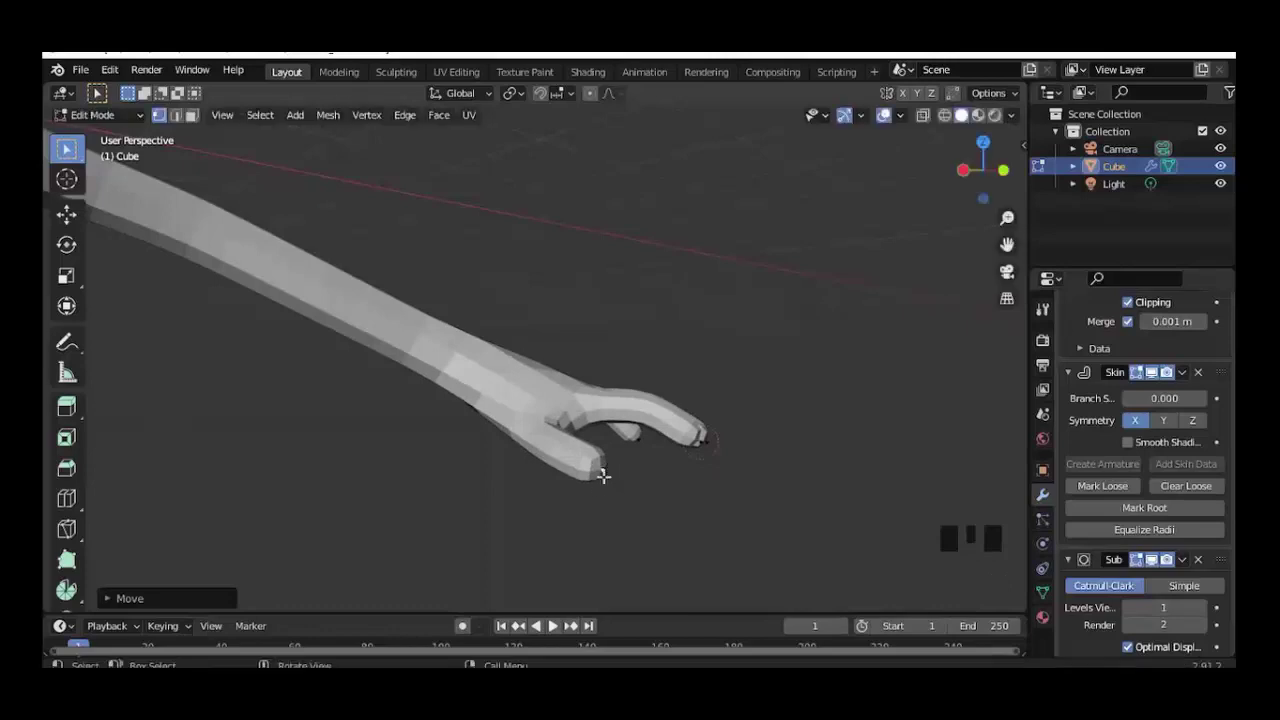
Select a fingertip and spread it sideways in the top view.
{"action": "mouse_move", "coordinate": [600, 471]}
{"action": "middle_mouse_down"}
{"action": "mouse_move", "coordinate": [534, 531]}
{"action": "mouse_move", "coordinate": [547, 508]}
{"action": "middle_mouse_up"}
{"action": "left_click", "coordinate": [580, 514]}
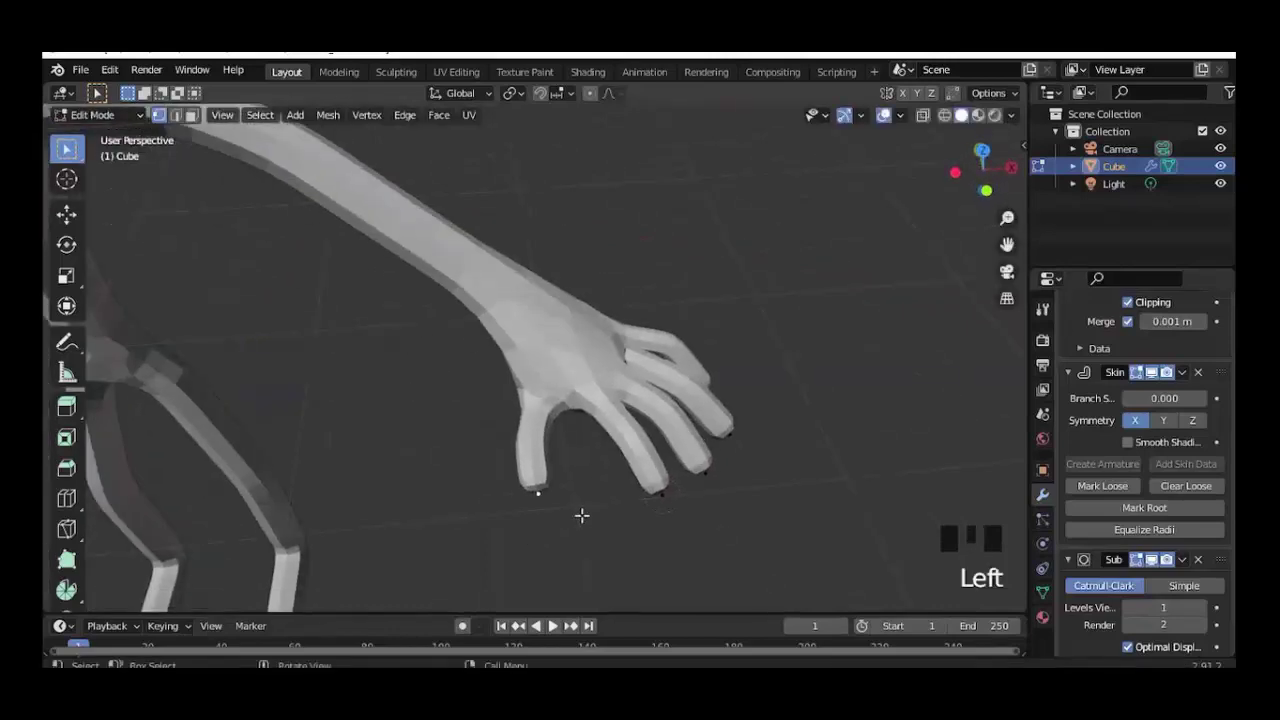
{"action": "key", "text": "KP_7"}
{"action": "key", "text": "g"}
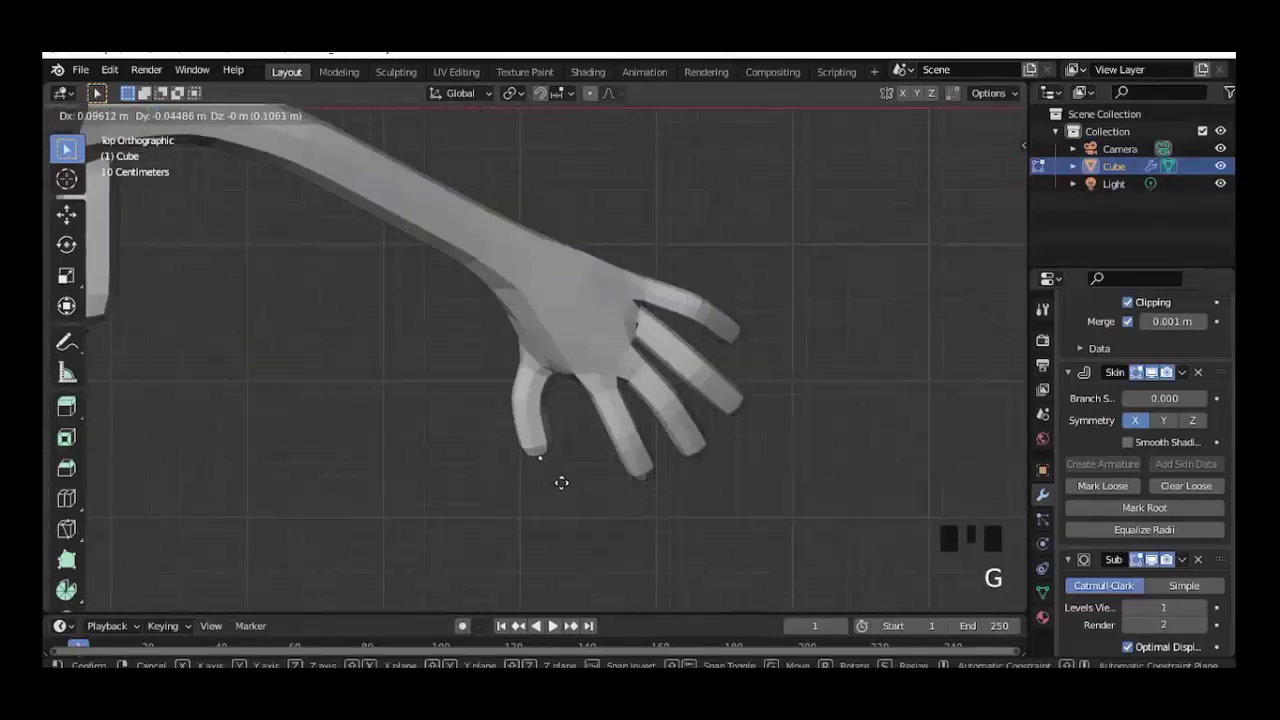
{"action": "left_click", "coordinate": [521, 502]}
Attempt to move another finger down, then cancel the move.
{"action": "middle_click_drag", "start_coordinate": [521, 502], "coordinate": [677, 333]}
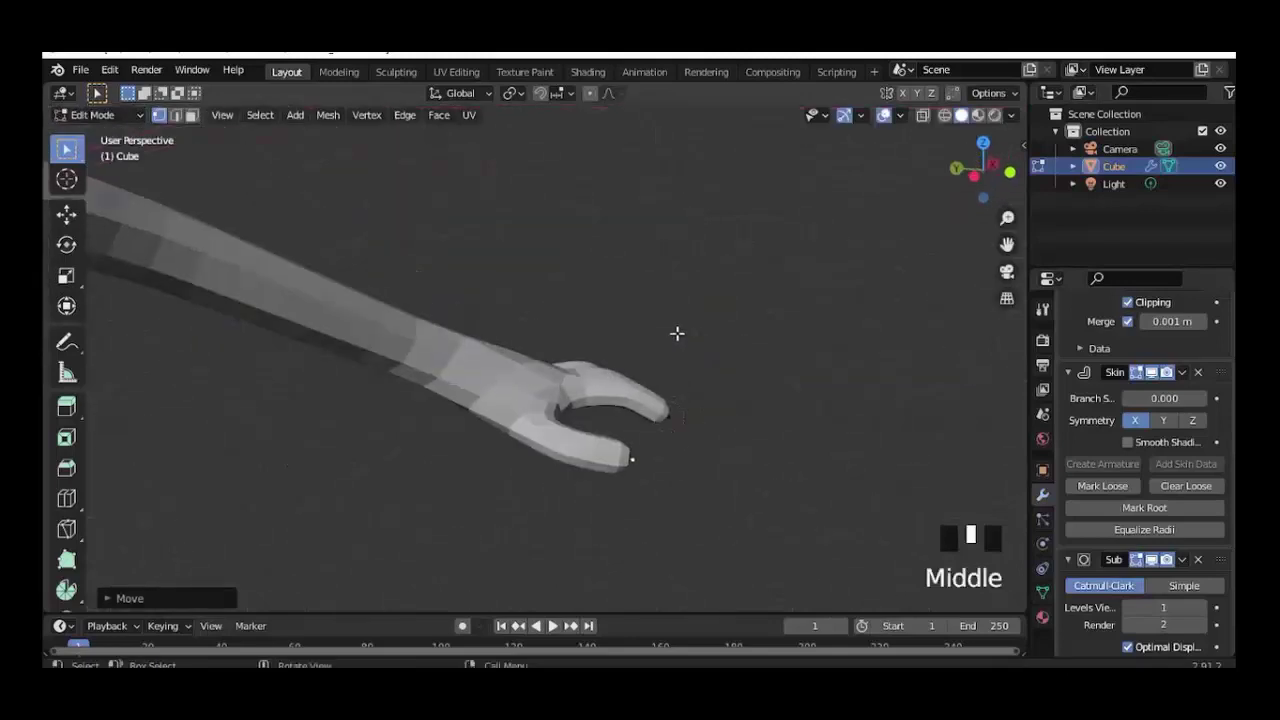
{"action": "middle_click_drag", "start_coordinate": [613, 377], "coordinate": [605, 372]}
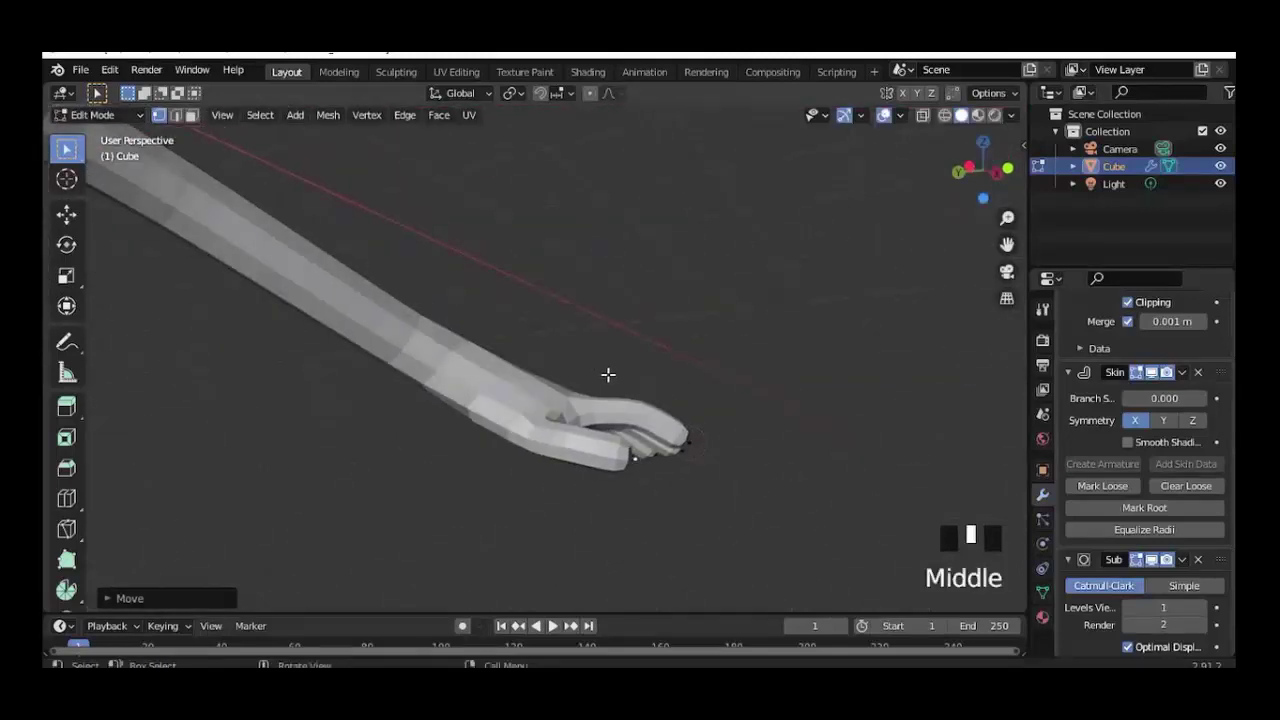
{"action": "key", "text": "KP_1"}
{"action": "key", "text": "KP_4"}
{"action": "key", "text": "KP_4"}
{"action": "key", "text": "KP_4"}
{"action": "key", "text": "KP_4"}
{"action": "key", "text": "KP_4"}
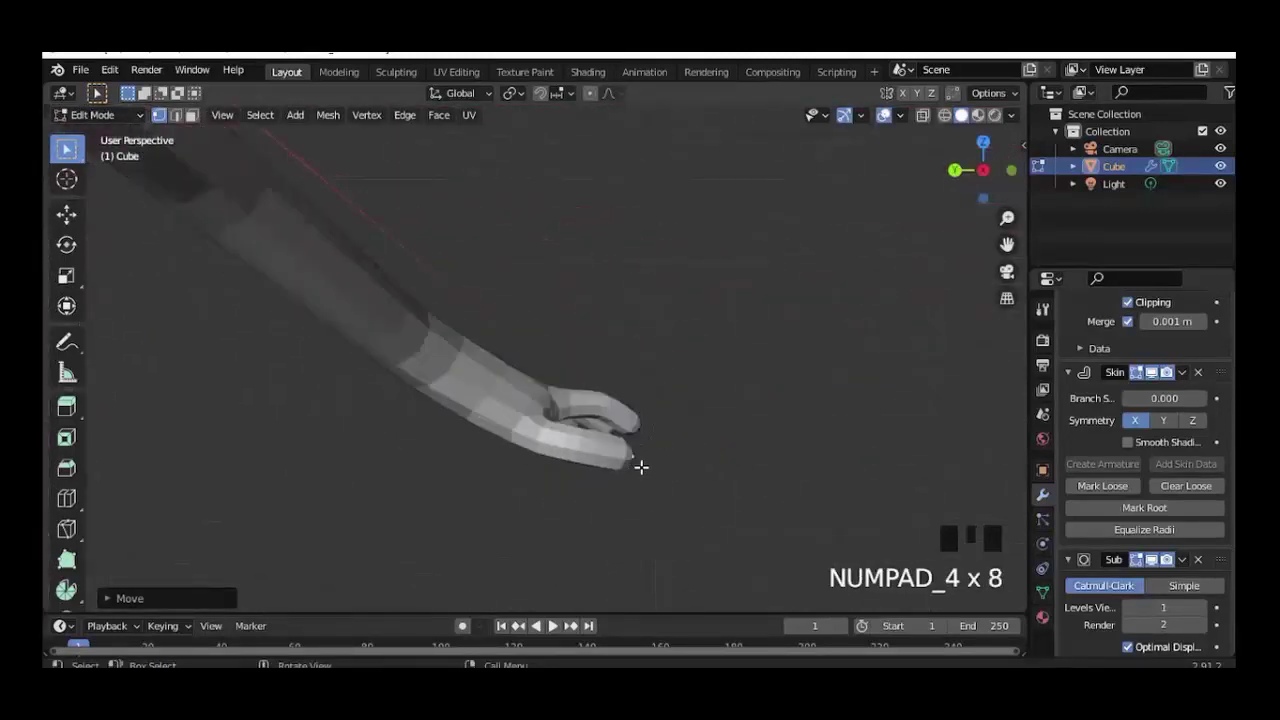
{"action": "key", "text": "KP_6"}
{"action": "key", "text": "g"}
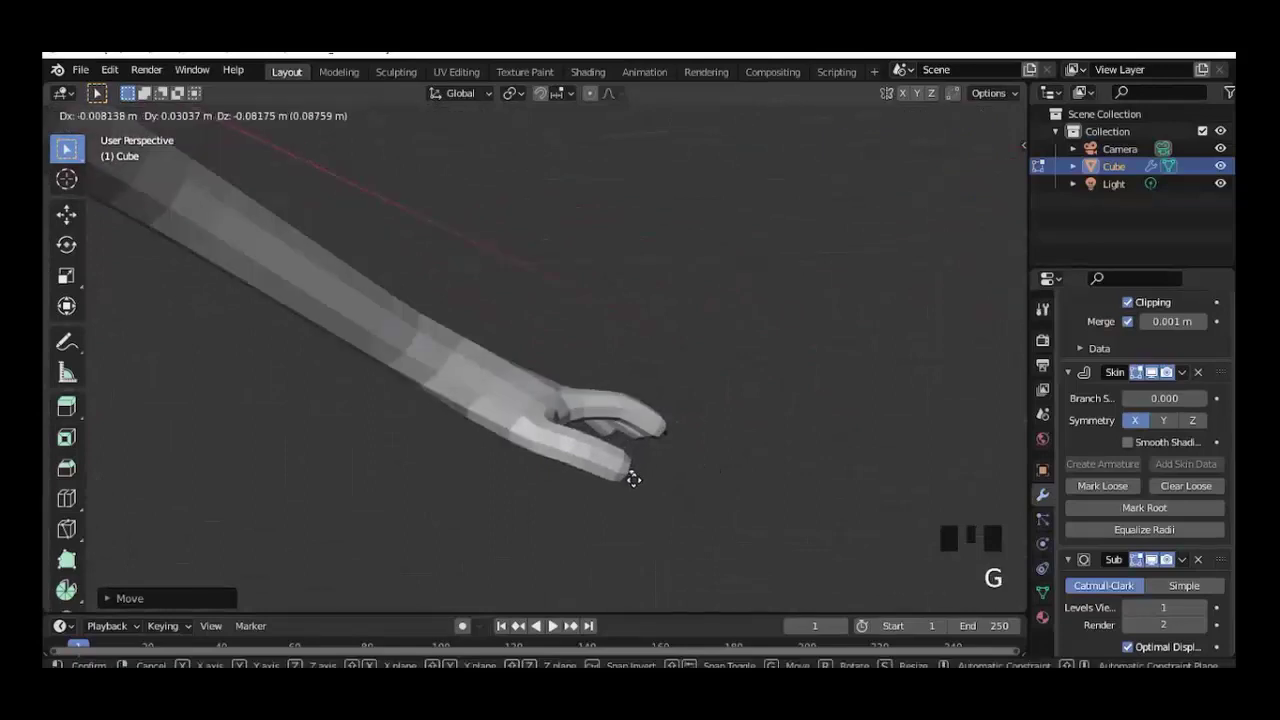
{"action": "right_click", "coordinate": [633, 479]}
Orbit and zoom to inspect the body and whole hand along the arm.
{"action": "mouse_move", "coordinate": [526, 511]}
{"action": "middle_mouse_down"}
{"action": "mouse_move", "coordinate": [409, 494]}
{"action": "mouse_move", "coordinate": [486, 432]}
{"action": "mouse_move", "coordinate": [491, 551]}
{"action": "mouse_move", "coordinate": [563, 443]}
{"action": "mouse_move", "coordinate": [629, 443]}
{"action": "mouse_move", "coordinate": [473, 445]}
{"action": "mouse_move", "coordinate": [481, 422]}
{"action": "mouse_move", "coordinate": [654, 491]}
{"action": "mouse_move", "coordinate": [634, 531]}
{"action": "mouse_move", "coordinate": [617, 534]}
{"action": "mouse_move", "coordinate": [630, 500]}
{"action": "mouse_move", "coordinate": [572, 438]}
{"action": "middle_mouse_up"}
{"action": "scroll", "coordinate": [648, 518], "scroll_direction": "up", "scroll_amount": 2}
{"action": "mouse_move", "coordinate": [480, 480]}
{"action": "middle_mouse_down"}
{"action": "mouse_move", "coordinate": [446, 480]}
{"action": "mouse_move", "coordinate": [560, 531]}
{"action": "mouse_move", "coordinate": [649, 543]}
{"action": "mouse_move", "coordinate": [667, 527]}
{"action": "middle_mouse_up"}
In wireframe, lower the selected finger vertices straight down in the side view.
{"action": "key", "text": "shift+z"}
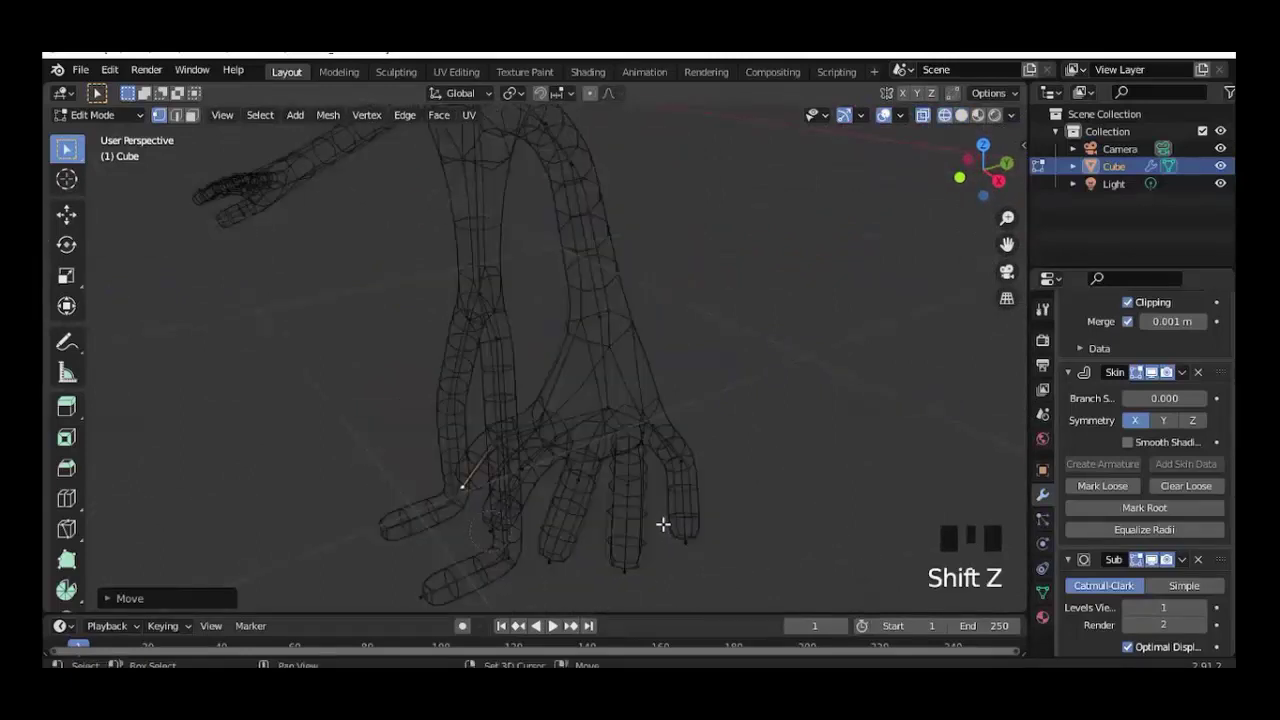
{"action": "left_click", "coordinate": [682, 467]}
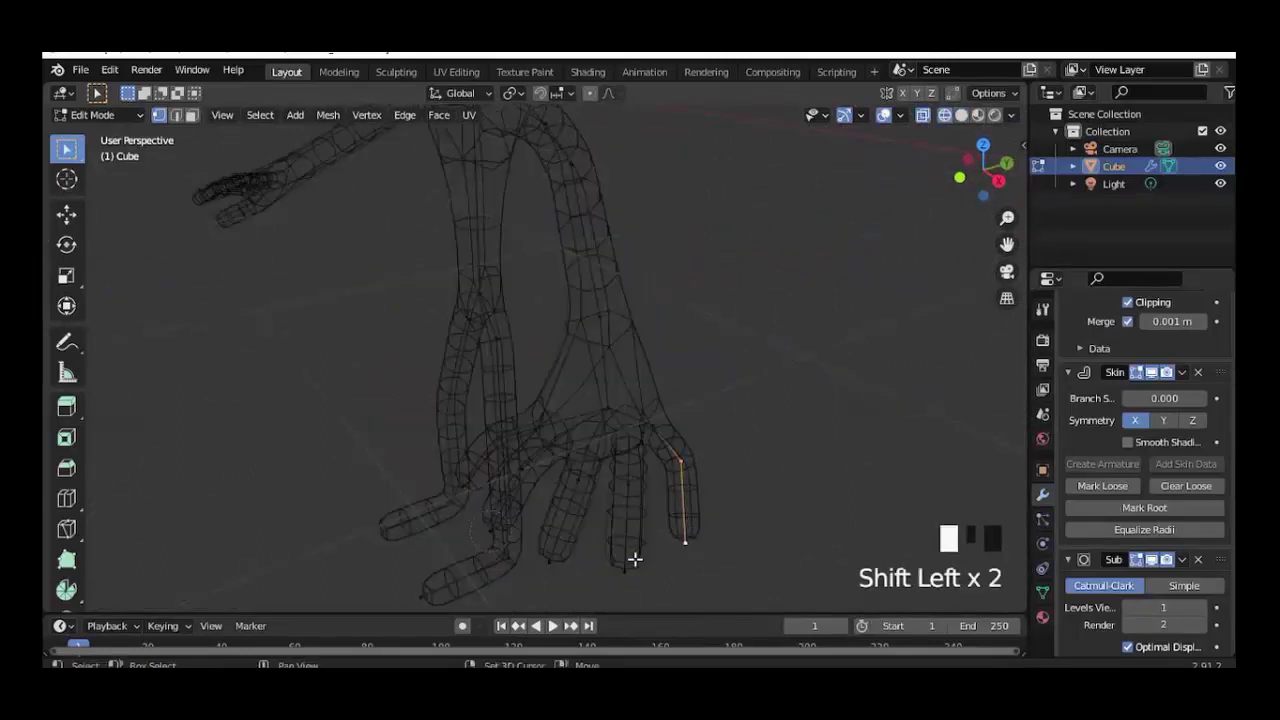
{"action": "mouse_move", "coordinate": [632, 553]}
{"action": "middle_mouse_down"}
{"action": "mouse_move", "coordinate": [709, 560]}
{"action": "mouse_move", "coordinate": [677, 525]}
{"action": "middle_mouse_up"}
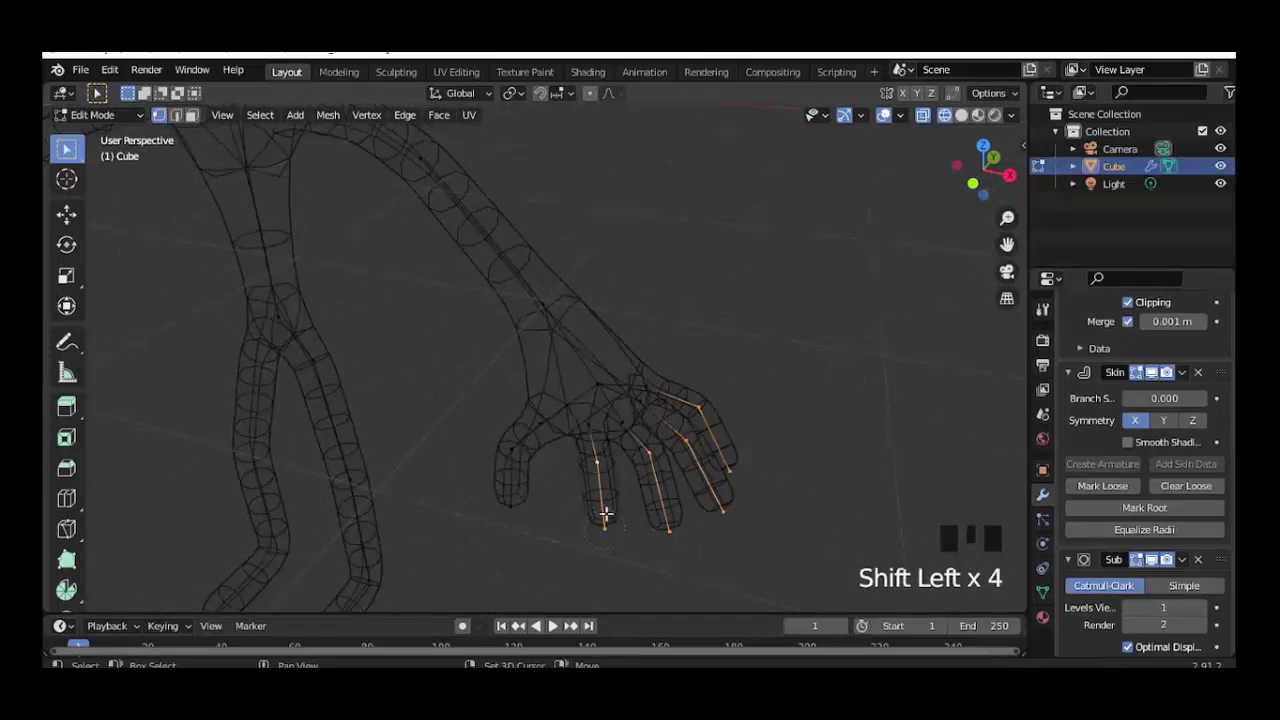
{"action": "key", "text": "KP_3"}
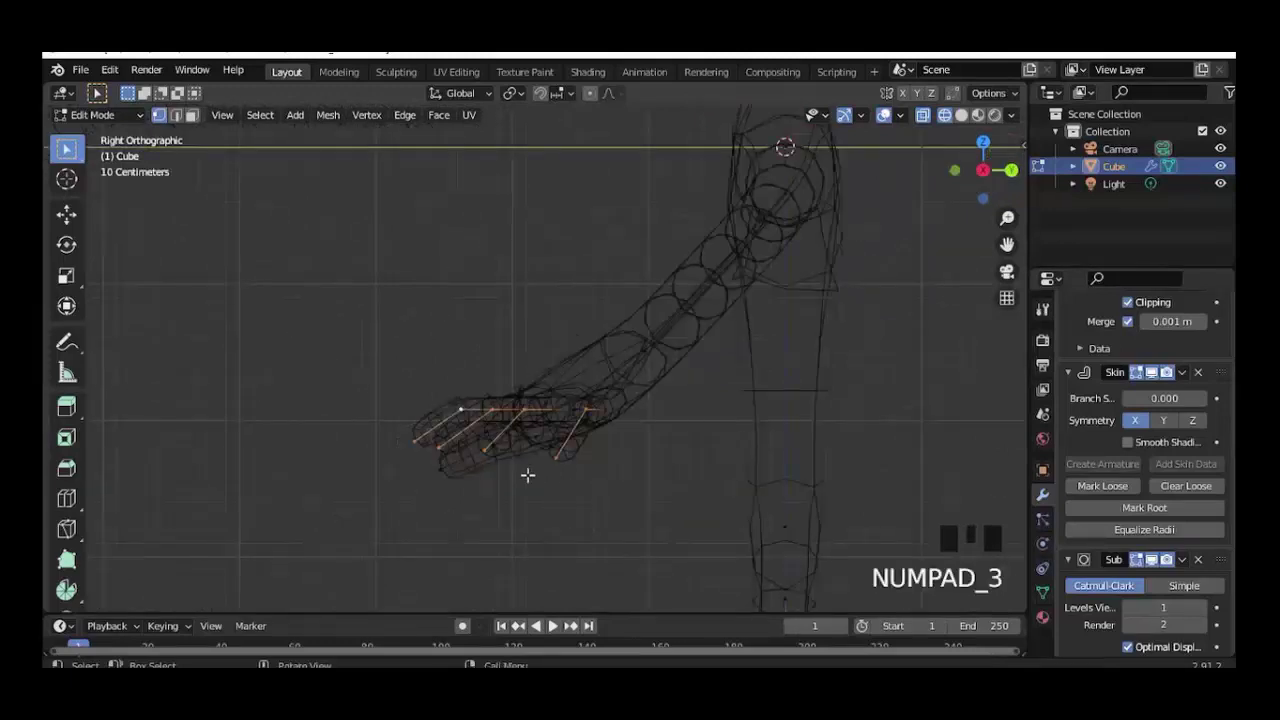
{"action": "key", "text": "g"}
{"action": "key", "text": "z"}
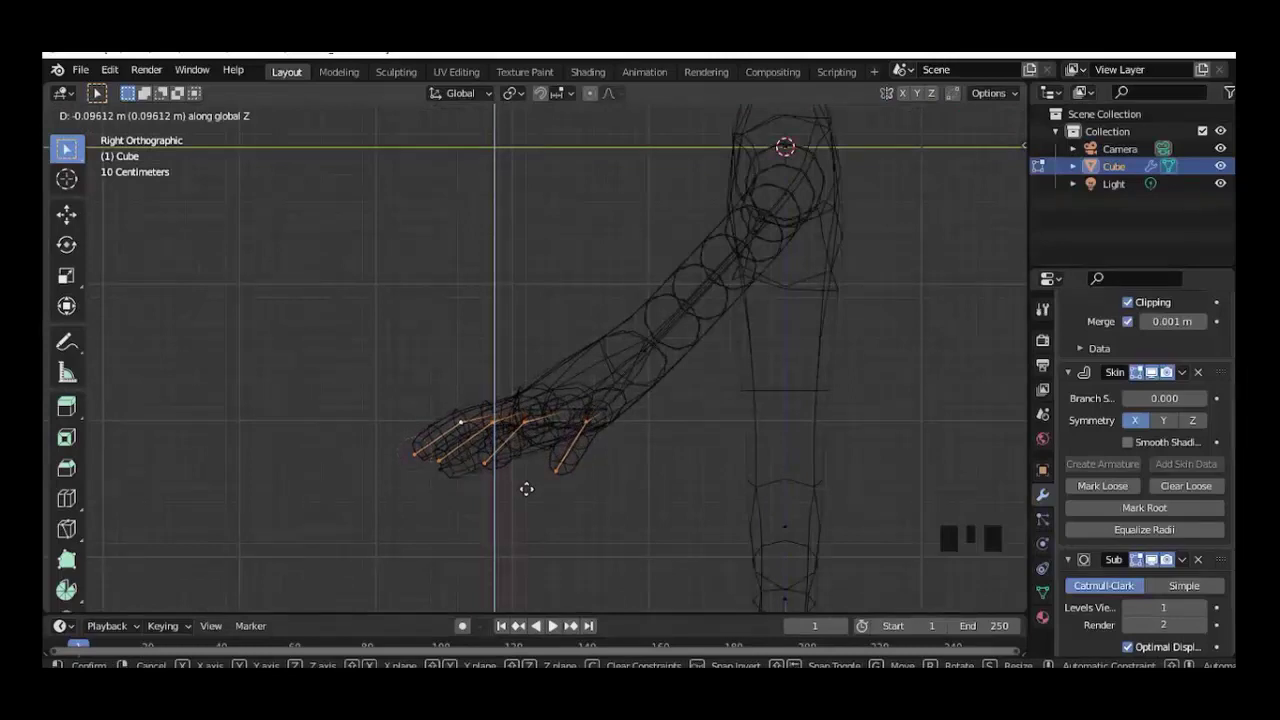
{"action": "left_click", "coordinate": [523, 499]}
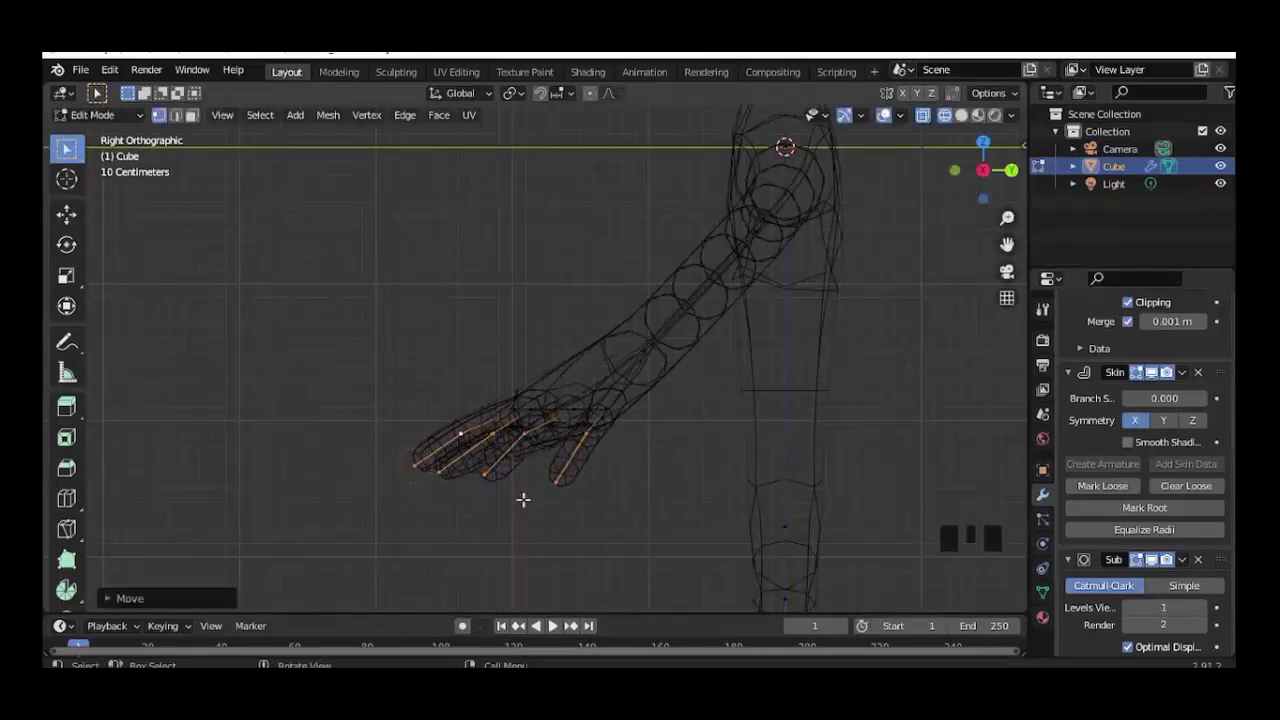
Check the drooping fingers in solid shading, discarding an extra vertical move.
{"action": "key", "text": "shift+z"}
{"action": "middle_click_drag", "start_coordinate": [514, 500], "coordinate": [735, 507]}
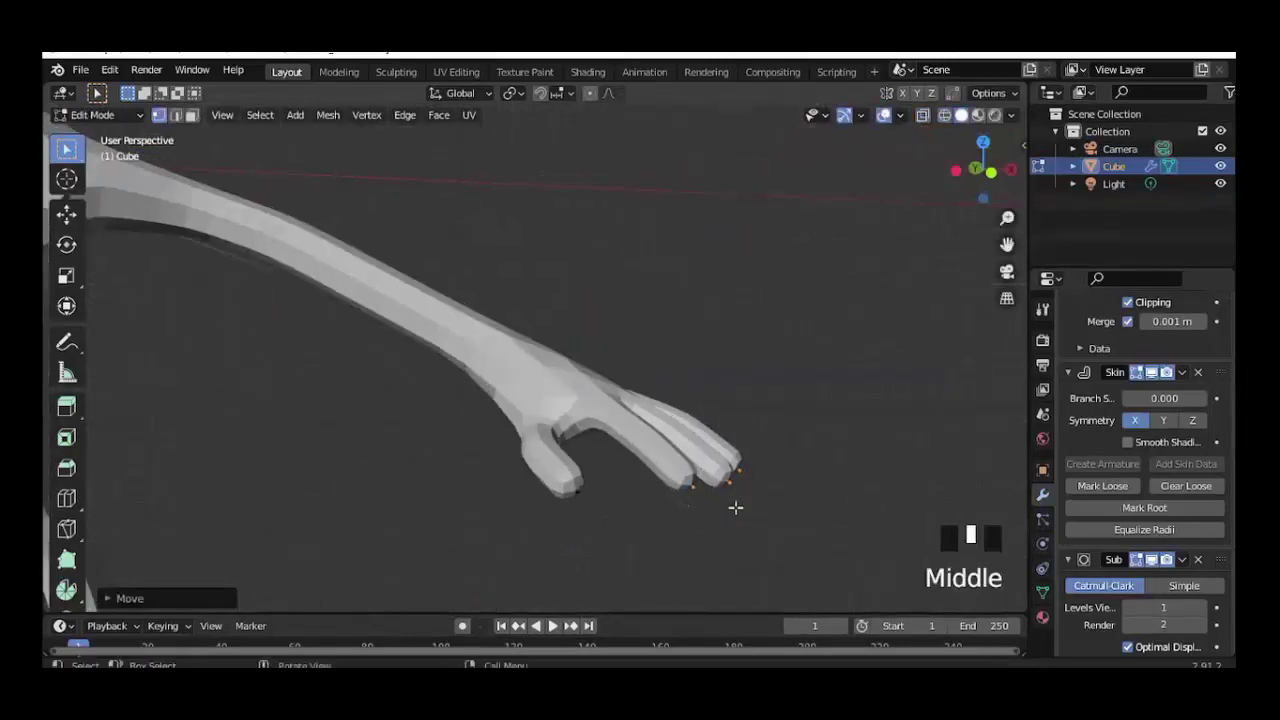
{"action": "key", "text": "KP_7"}
{"action": "key", "text": "KP_3"}
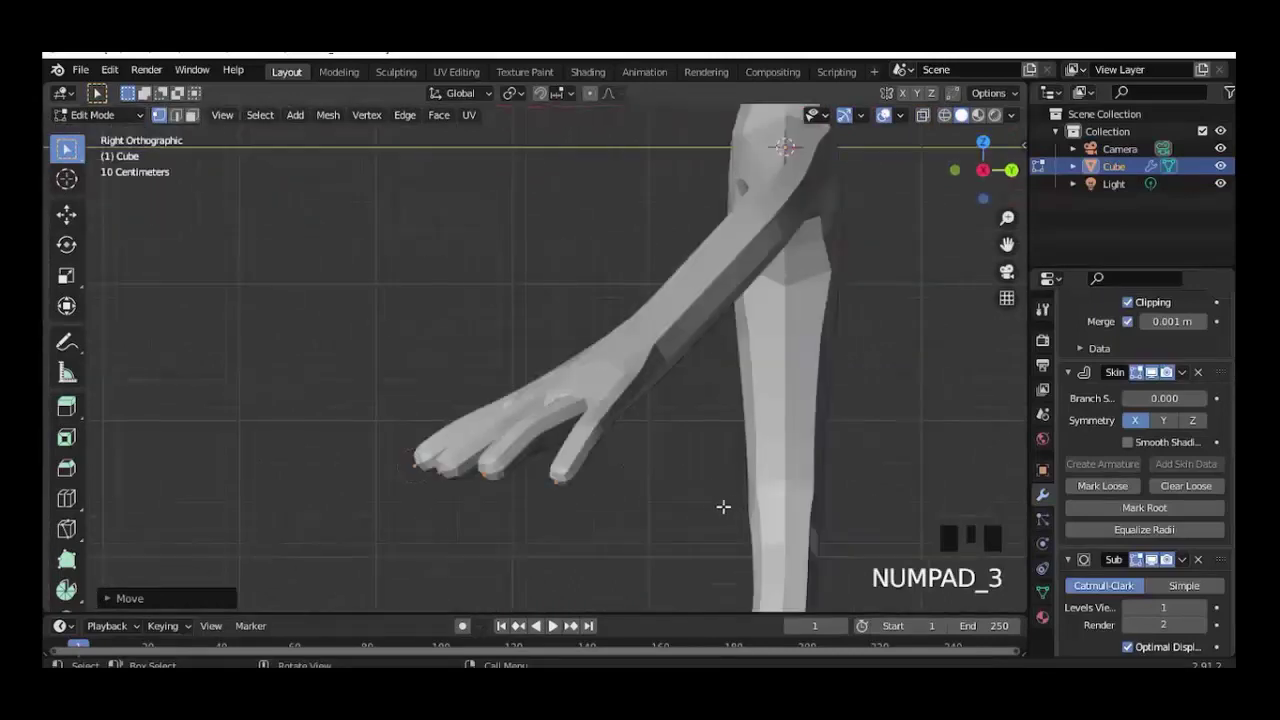
{"action": "key", "text": "g"}
{"action": "key", "text": "z"}
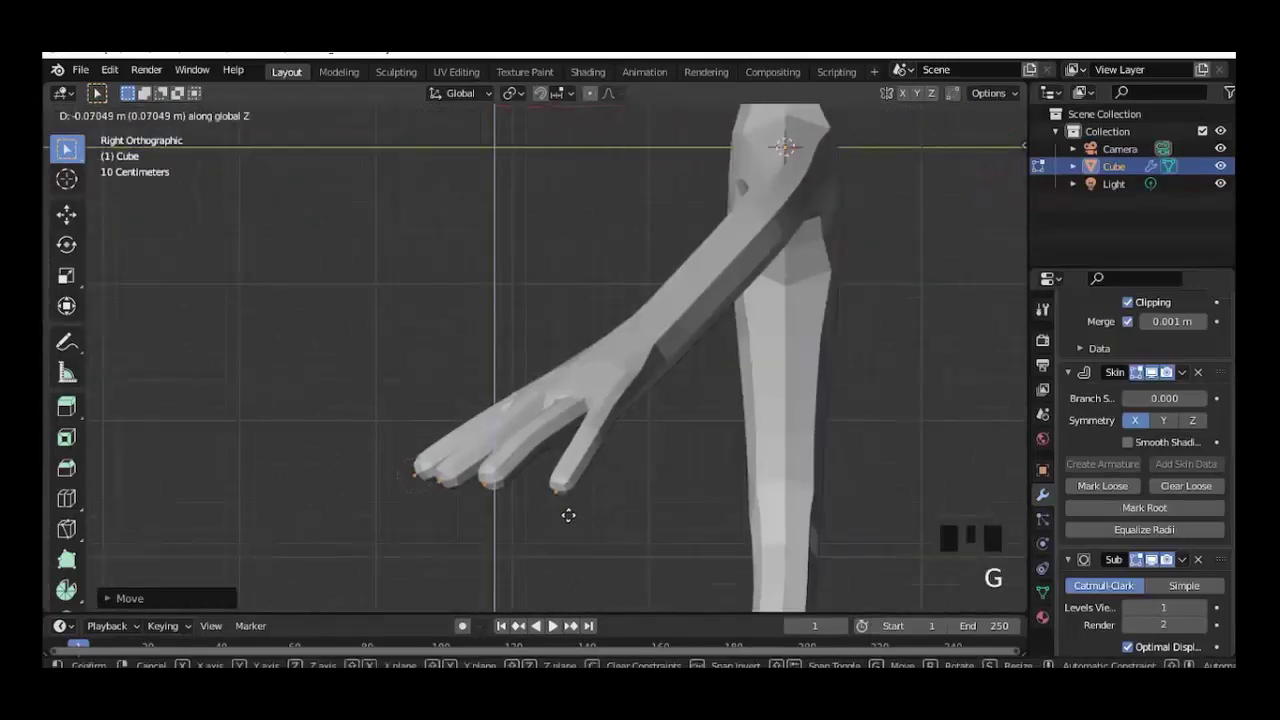
{"action": "right_click", "coordinate": [580, 524]}
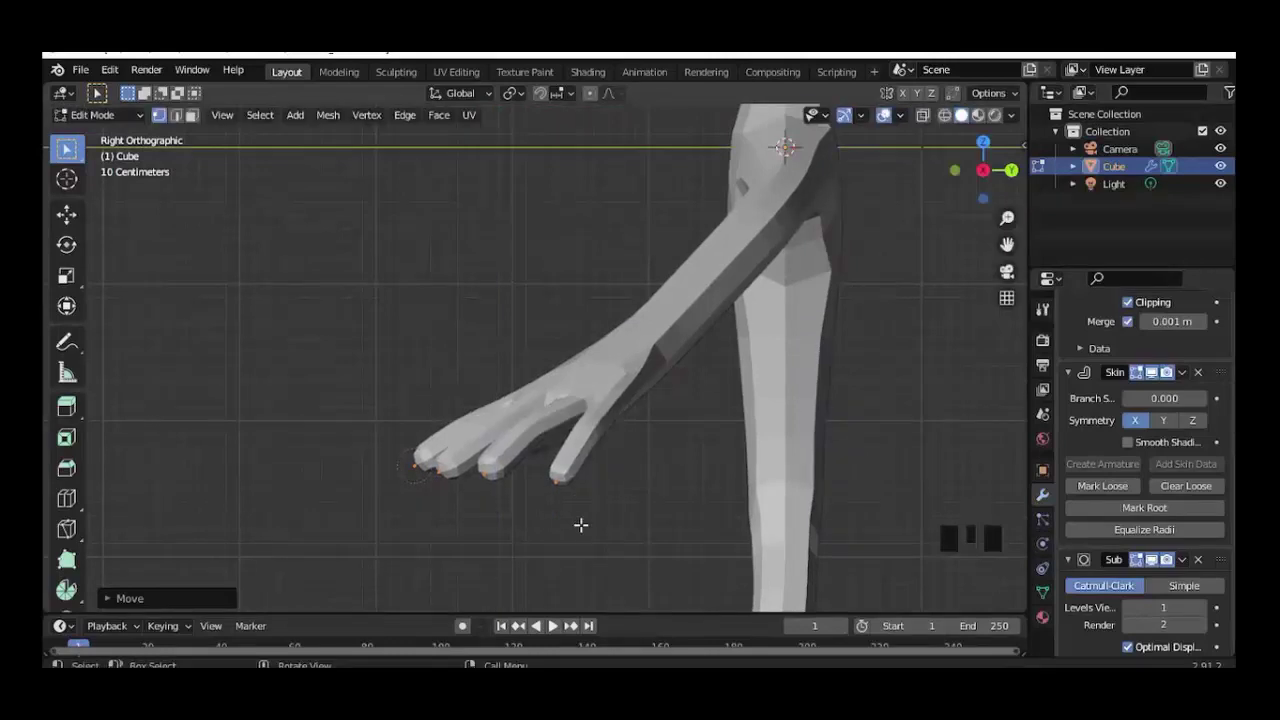
{"action": "middle_click_drag", "start_coordinate": [484, 487], "coordinate": [673, 488]}
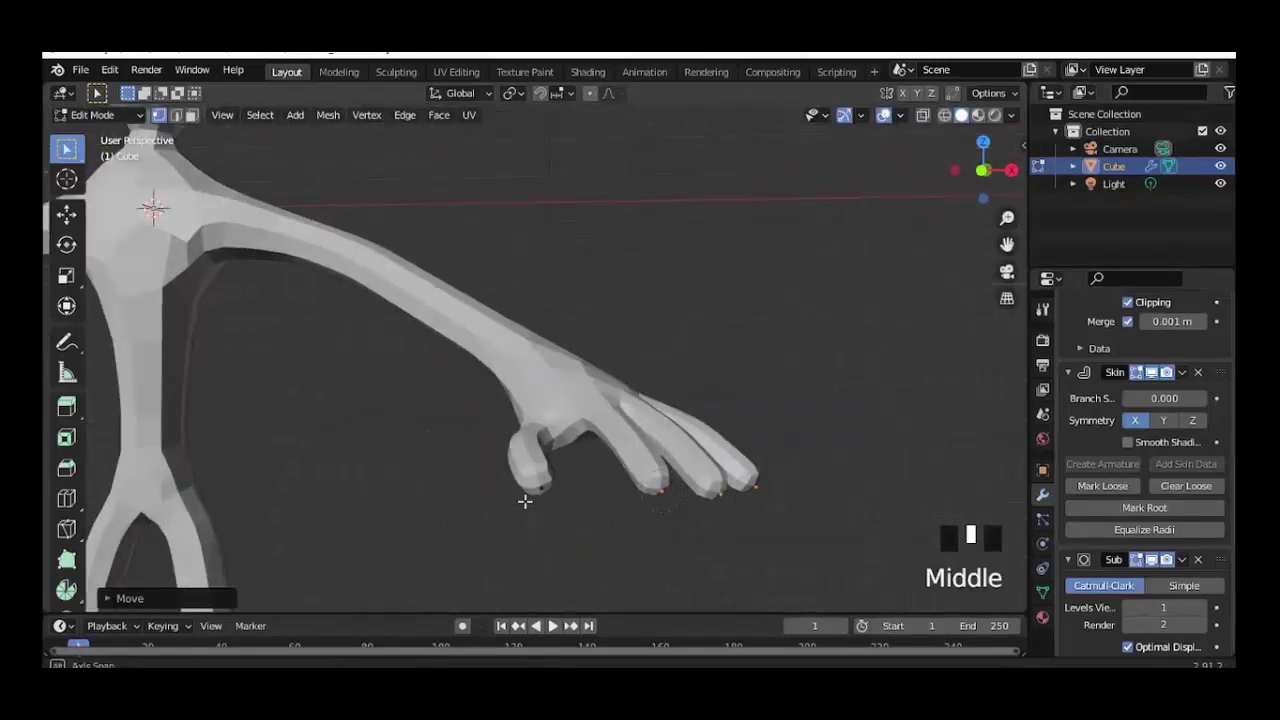
In wireframe, deselect the upper finger vertices so only the fingertips stay selected.
{"action": "mouse_move", "coordinate": [524, 501]}
{"action": "middle_mouse_down"}
{"action": "mouse_move", "coordinate": [491, 457]}
{"action": "mouse_move", "coordinate": [540, 454]}
{"action": "mouse_move", "coordinate": [543, 520]}
{"action": "mouse_move", "coordinate": [531, 522]}
{"action": "middle_mouse_up"}
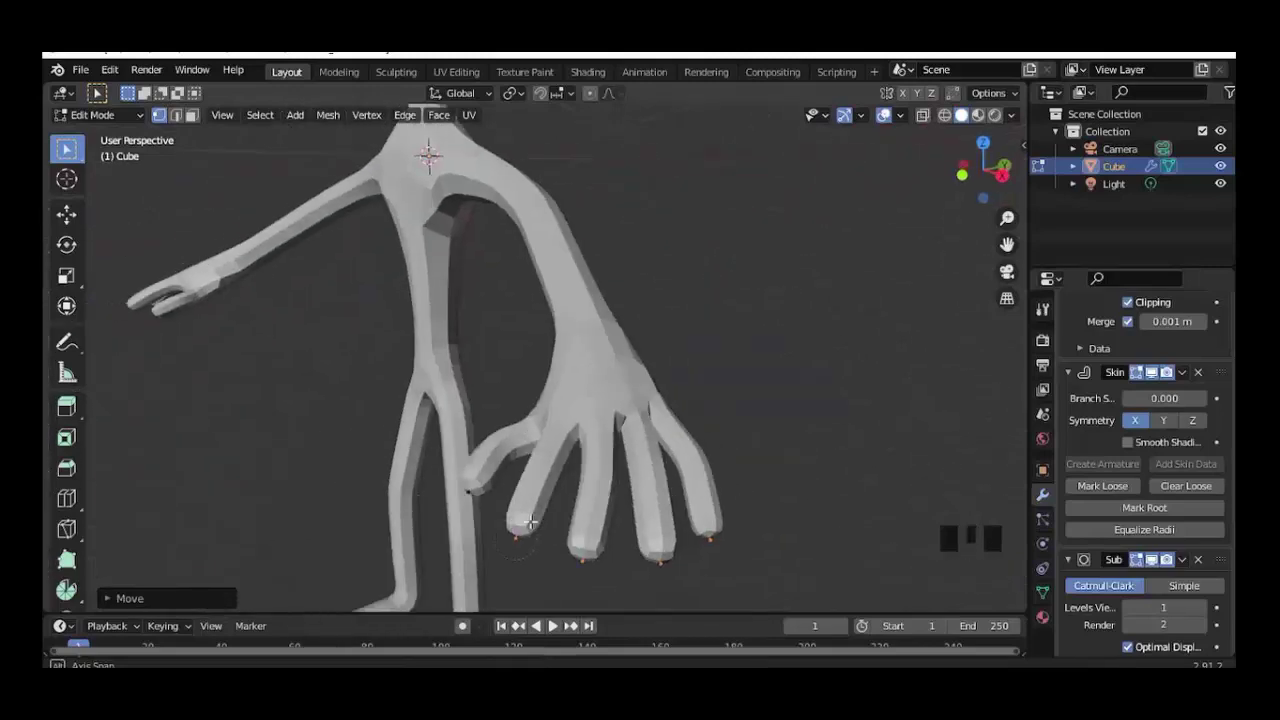
{"action": "key", "text": "shift+z"}
{"action": "key", "text": "c"}
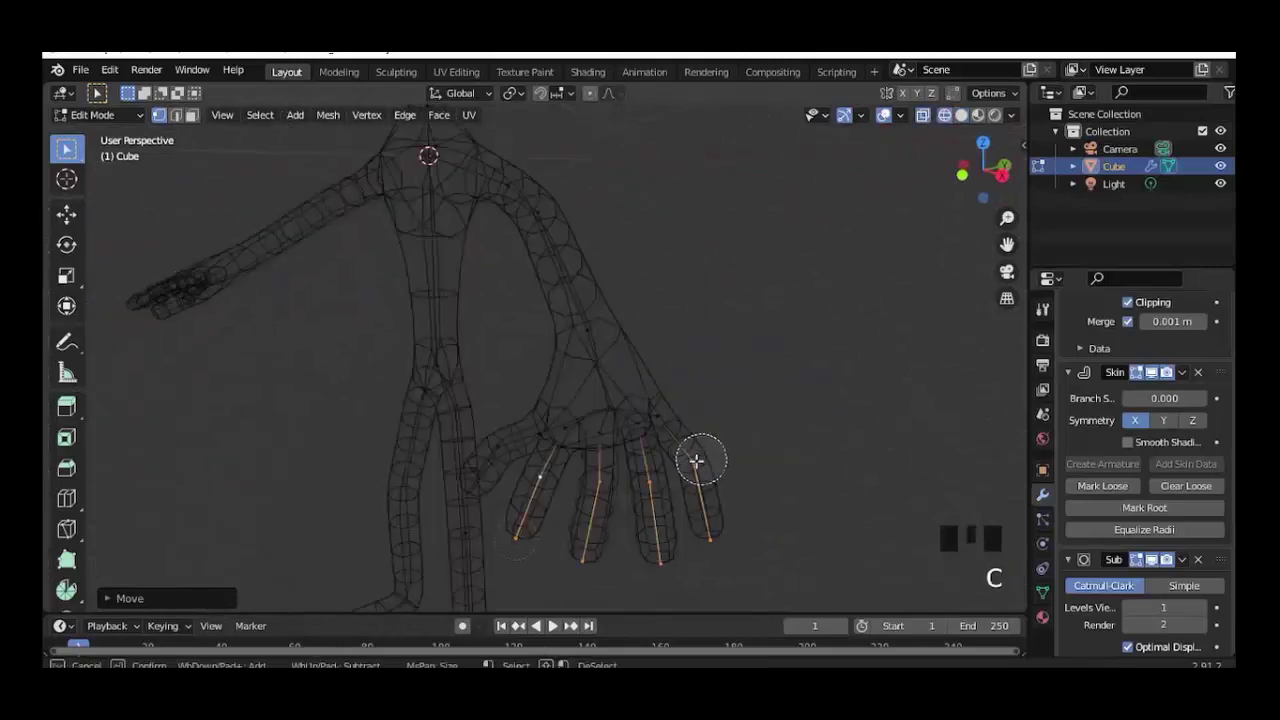
{"action": "mouse_move", "coordinate": [694, 457]}
{"action": "middle_mouse_down"}
{"action": "mouse_move", "coordinate": [657, 471]}
{"action": "mouse_move", "coordinate": [558, 461]}
{"action": "middle_mouse_up"}
{"action": "key", "text": "Escape"}
Drop the fingertips vertically in the front view and inspect the curve.
{"action": "key", "text": "KP_1"}
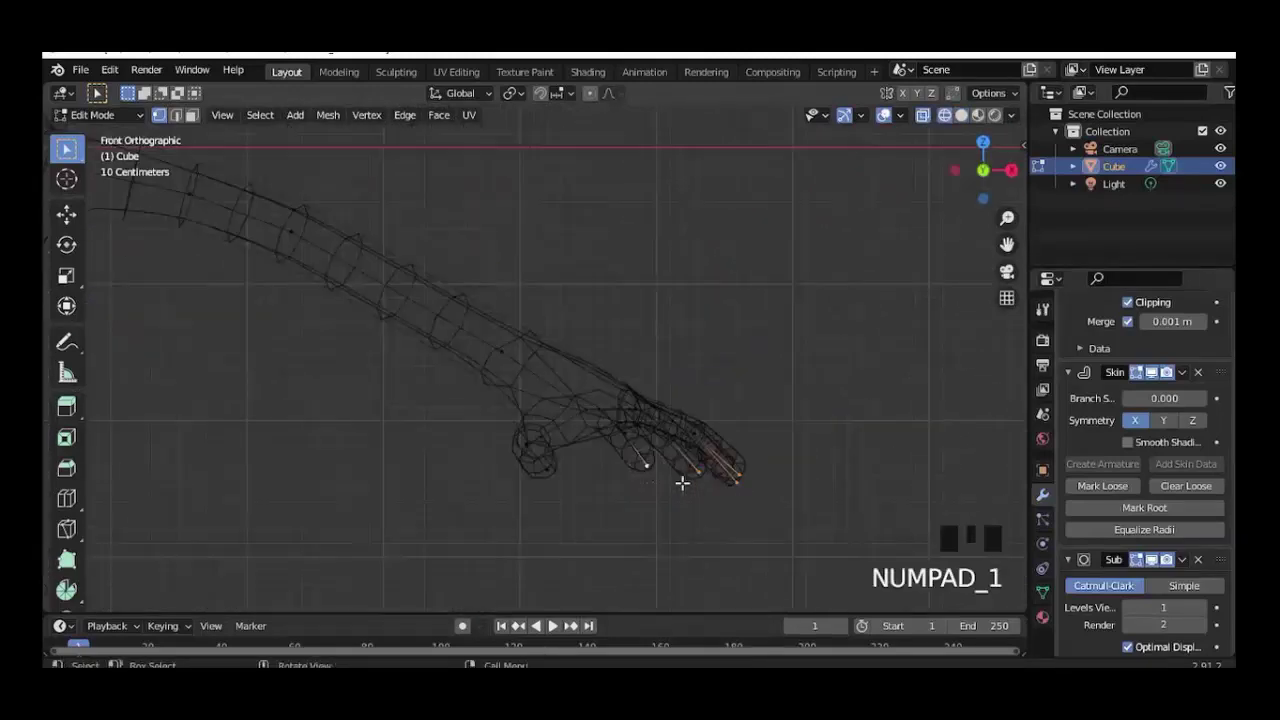
{"action": "key", "text": "shift+z"}
{"action": "key", "text": "g"}
{"action": "key", "text": "z"}
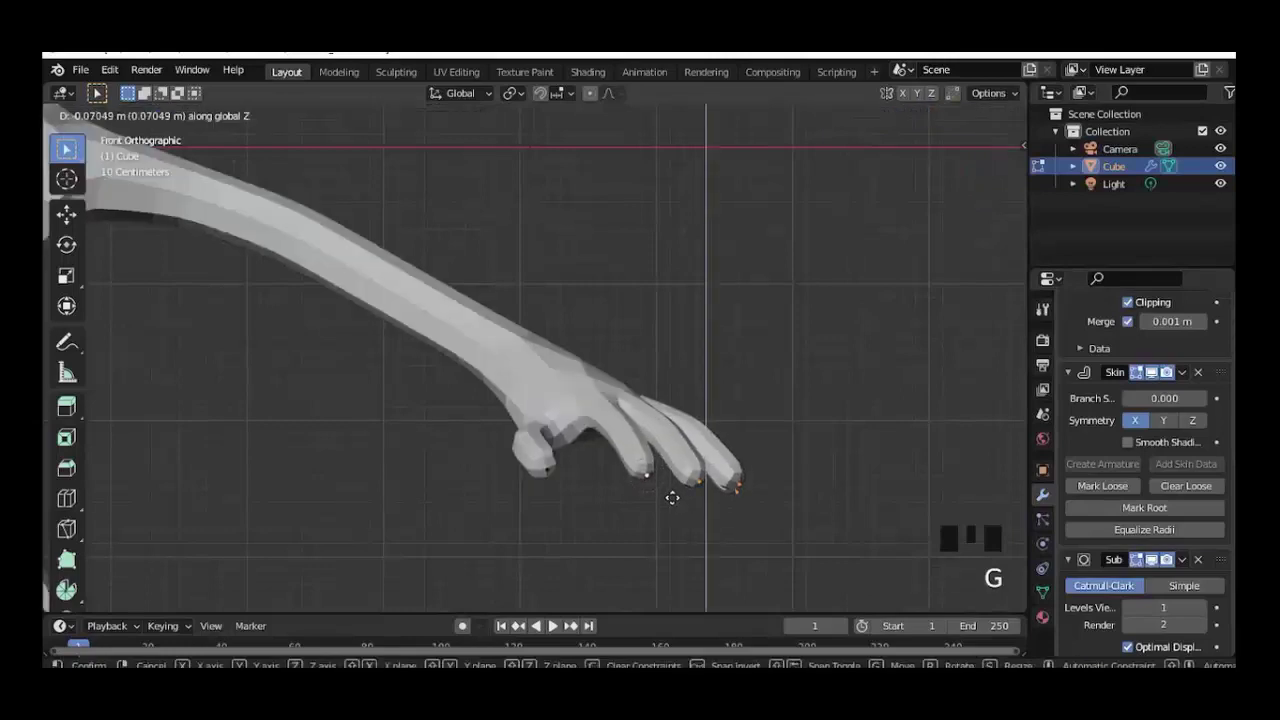
{"action": "left_click", "coordinate": [661, 507]}
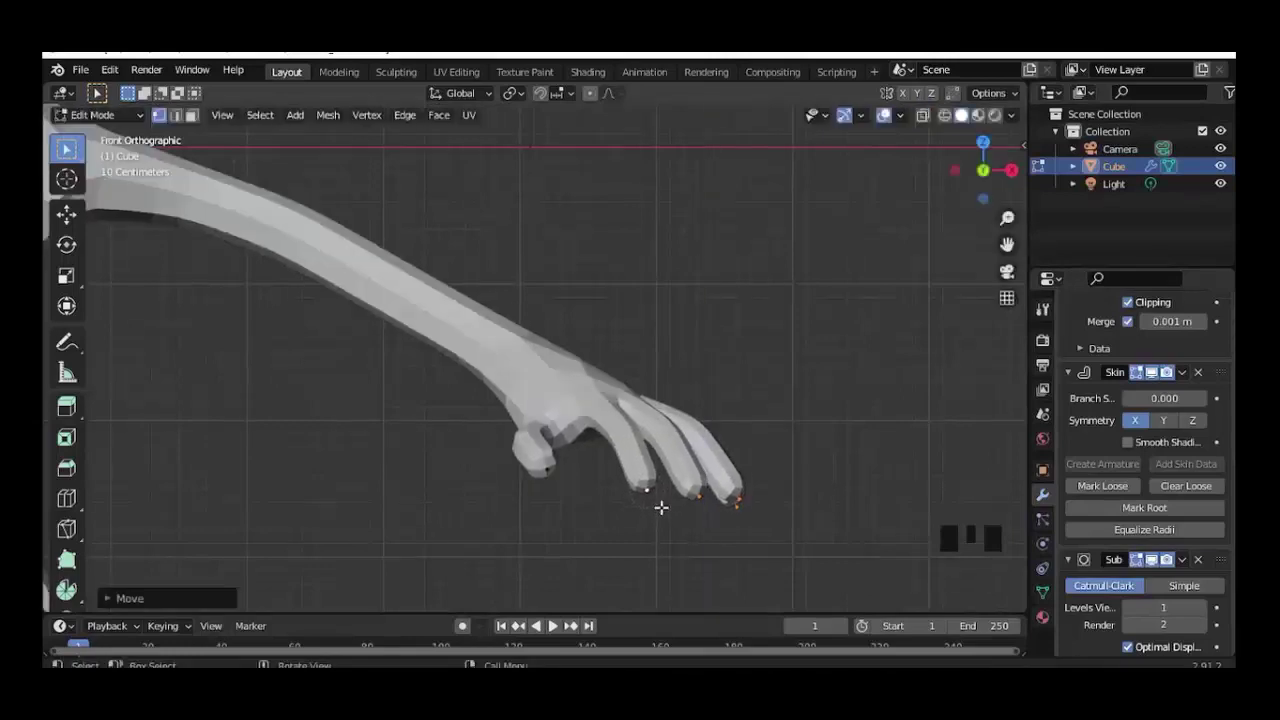
{"action": "mouse_move", "coordinate": [739, 499]}
{"action": "middle_mouse_down"}
{"action": "mouse_move", "coordinate": [763, 491]}
{"action": "mouse_move", "coordinate": [563, 477]}
{"action": "mouse_move", "coordinate": [703, 531]}
{"action": "mouse_move", "coordinate": [767, 509]}
{"action": "mouse_move", "coordinate": [583, 477]}
{"action": "mouse_move", "coordinate": [629, 391]}
{"action": "mouse_move", "coordinate": [606, 309]}
{"action": "mouse_move", "coordinate": [686, 403]}
{"action": "mouse_move", "coordinate": [666, 489]}
{"action": "mouse_move", "coordinate": [603, 466]}
{"action": "mouse_move", "coordinate": [660, 391]}
{"action": "mouse_move", "coordinate": [560, 457]}
{"action": "mouse_move", "coordinate": [549, 492]}
{"action": "mouse_move", "coordinate": [600, 503]}
{"action": "mouse_move", "coordinate": [538, 415]}
{"action": "mouse_move", "coordinate": [454, 383]}
{"action": "mouse_move", "coordinate": [663, 429]}
{"action": "middle_mouse_up"}
{"action": "scroll", "coordinate": [767, 509], "scroll_direction": "down", "scroll_amount": 2}
{"action": "key", "text": "shift+z"}
{"action": "key", "text": "shift+z"}
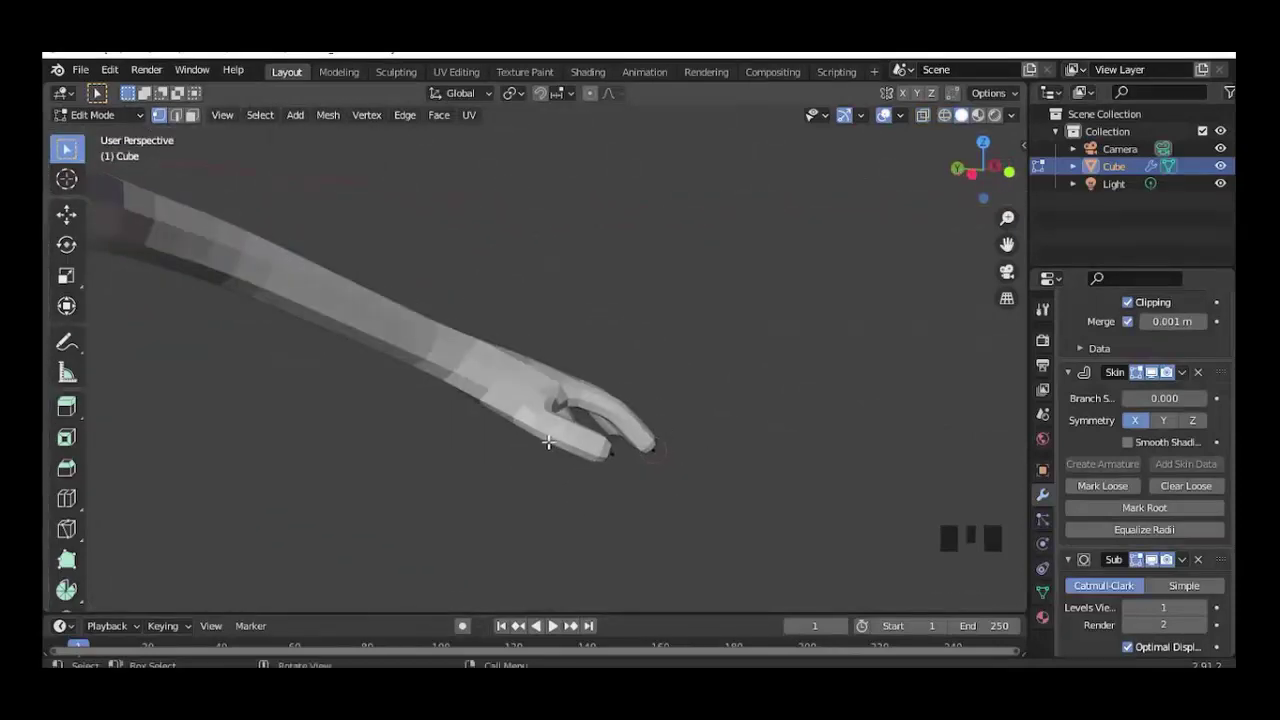
Lower the selected thumb tip straight down along Z.
{"action": "key", "text": "g"}
{"action": "key", "text": "z"}
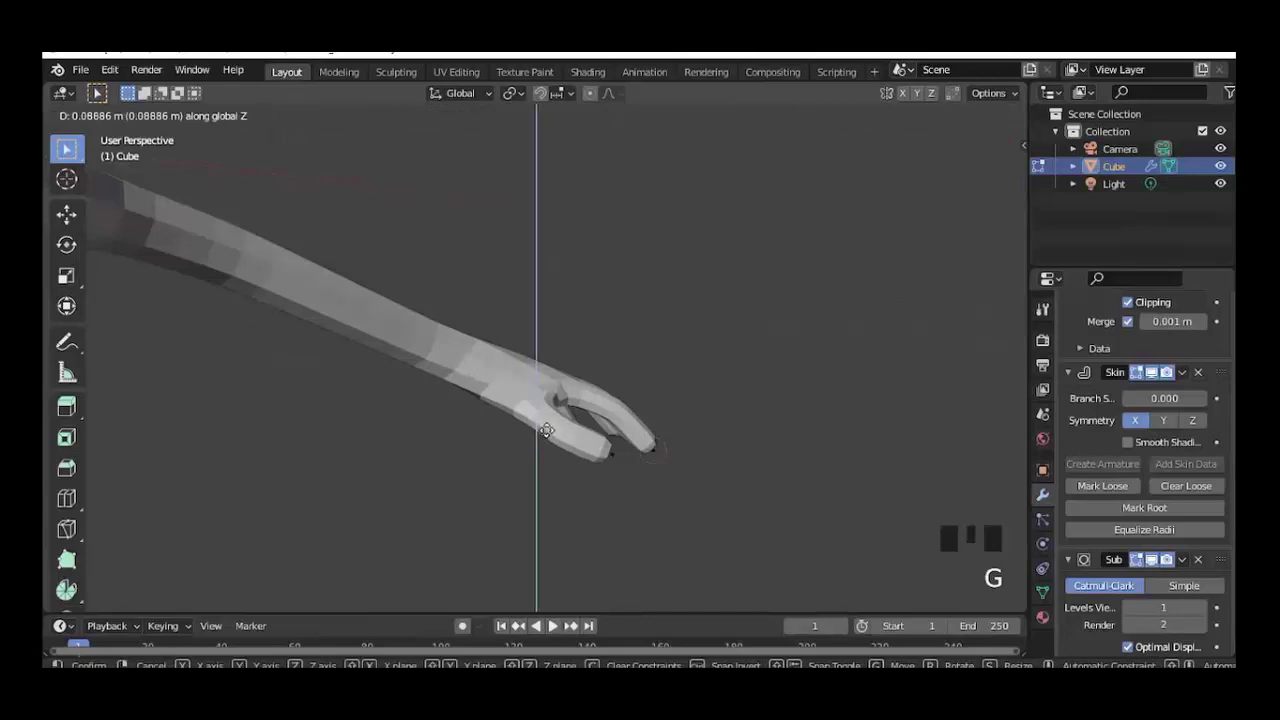
{"action": "left_click", "coordinate": [545, 432]}
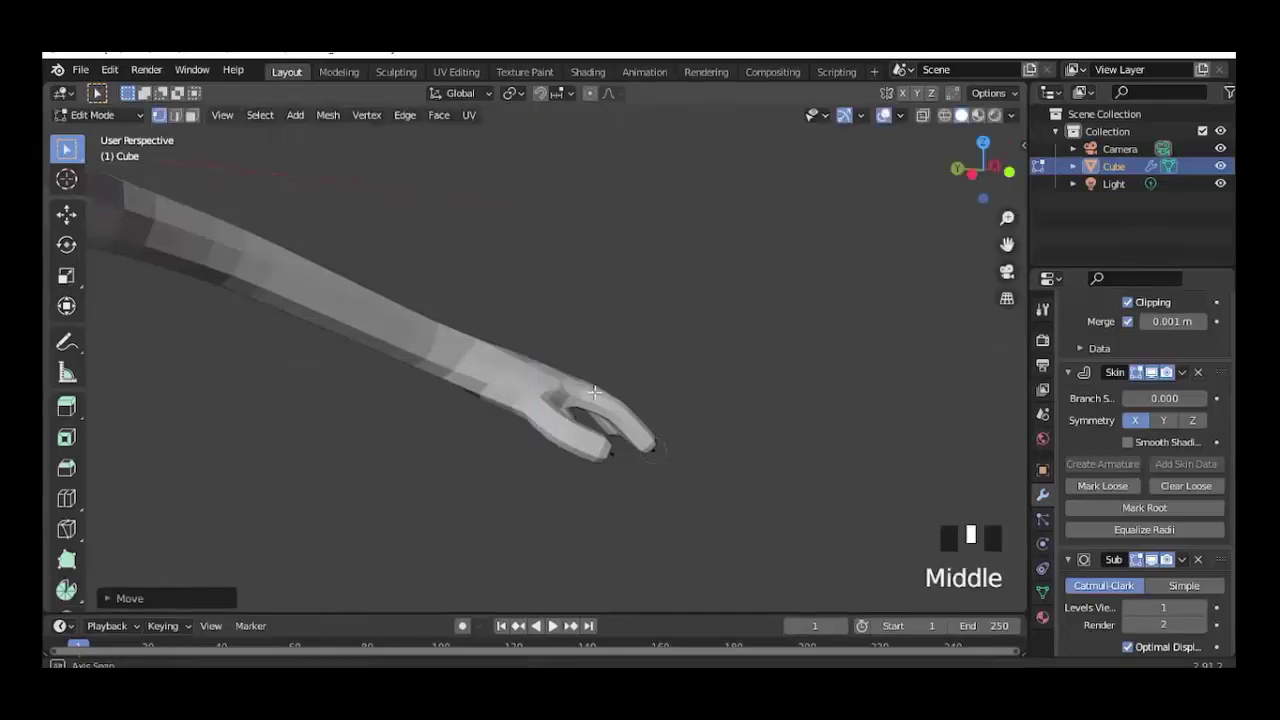
{"action": "mouse_move", "coordinate": [545, 432]}
{"action": "middle_mouse_down"}
{"action": "mouse_move", "coordinate": [623, 366]}
{"action": "mouse_move", "coordinate": [500, 407]}
{"action": "middle_mouse_up"}
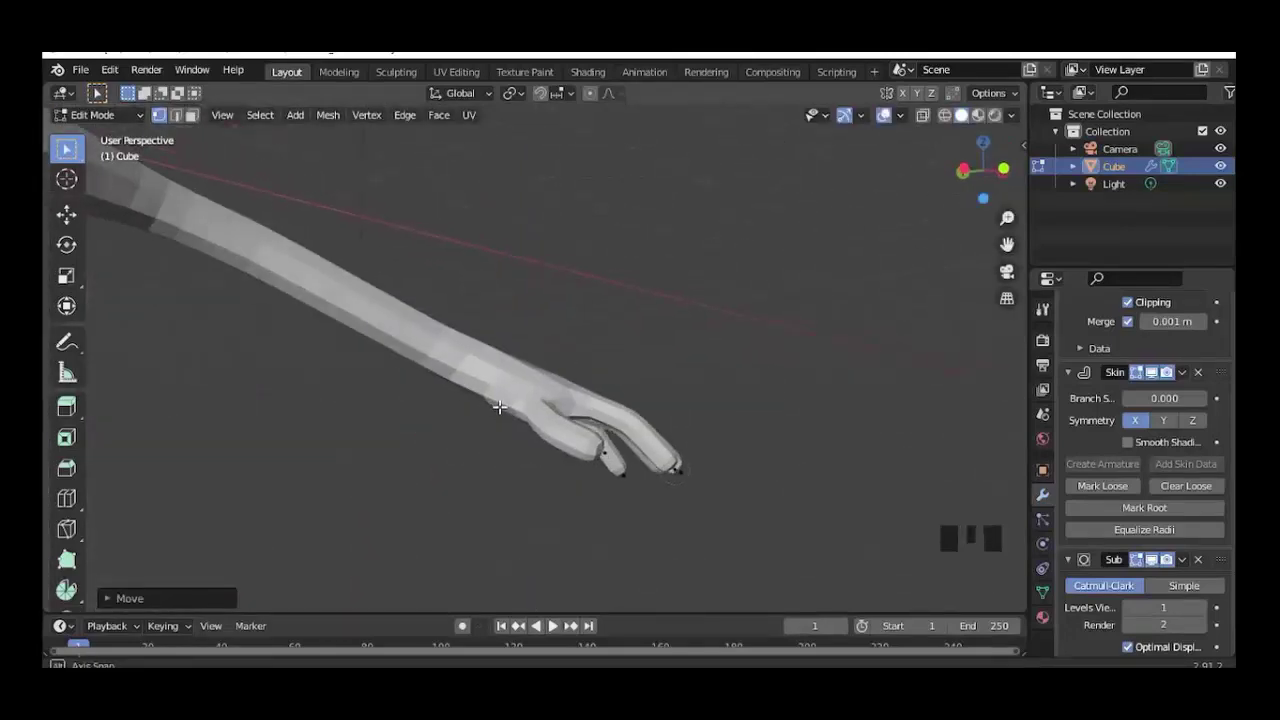
{"action": "mouse_move", "coordinate": [595, 467]}
{"action": "middle_mouse_down"}
{"action": "mouse_move", "coordinate": [557, 457]}
{"action": "mouse_move", "coordinate": [550, 441]}
{"action": "middle_mouse_up"}
Facing the hand from the side, drop the thumb tip further along Z.
{"action": "key", "text": "shift+z"}
{"action": "key", "text": "shift+z"}
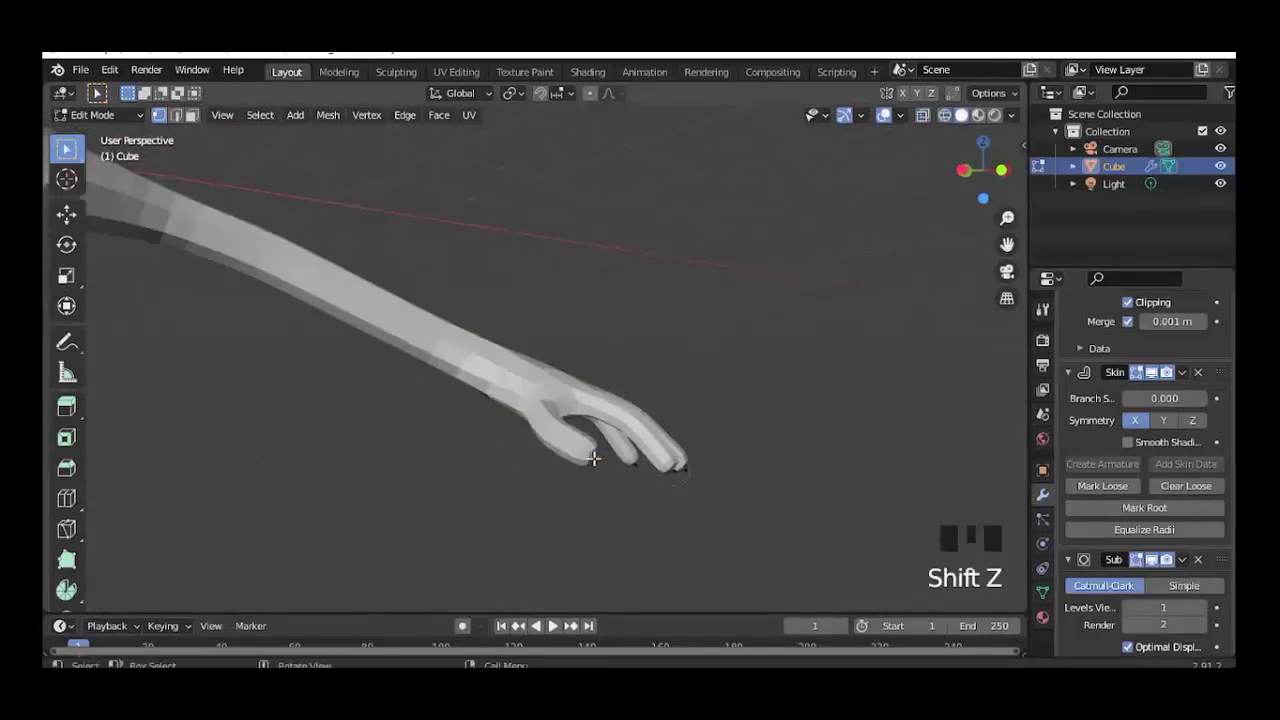
{"action": "key", "text": "KP_1"}
{"action": "key", "text": "KP_4"}
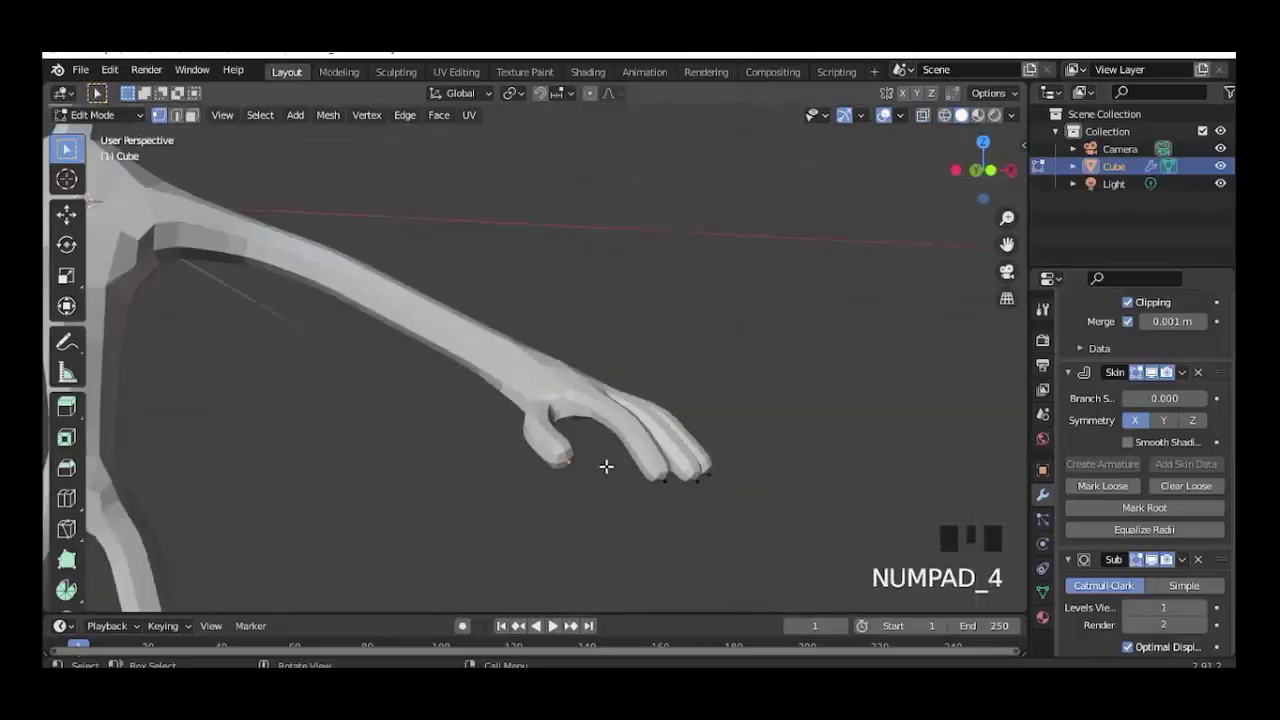
{"action": "key", "text": "KP_3"}
{"action": "key", "text": "KP_4"}
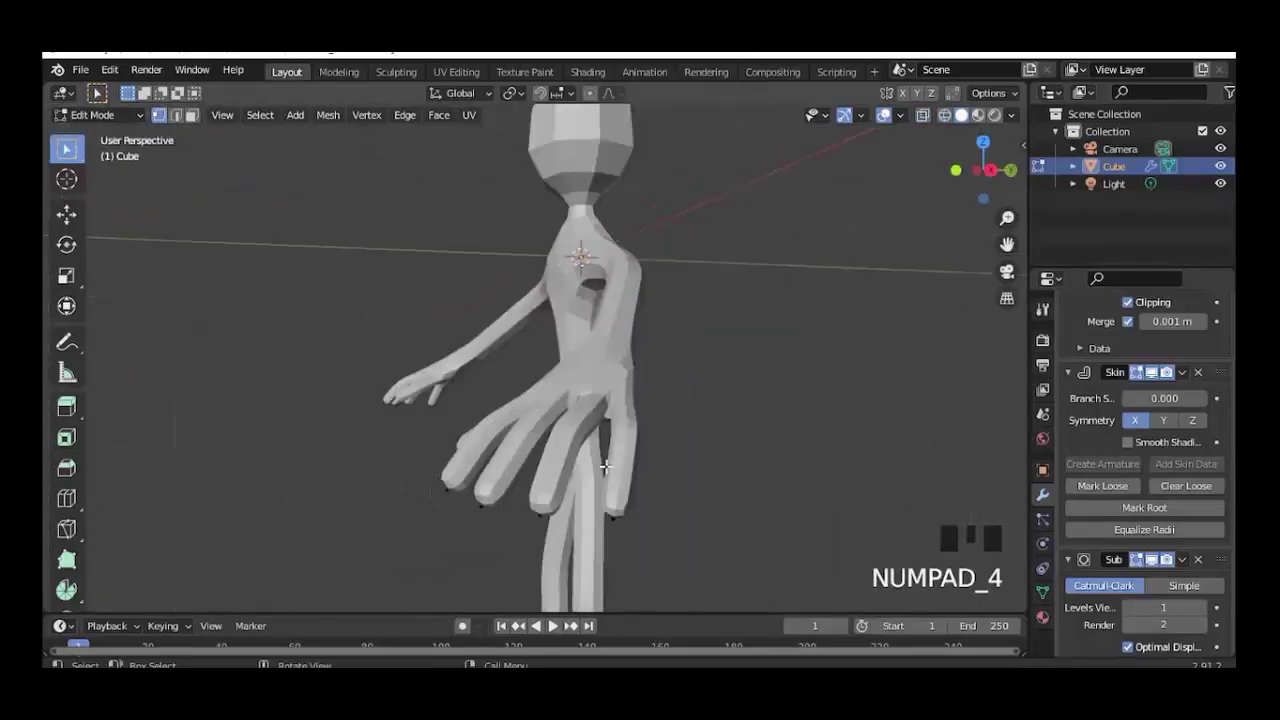
{"action": "key", "text": "KP_4"}
{"action": "key", "text": "KP_4"}
{"action": "key", "text": "KP_4"}
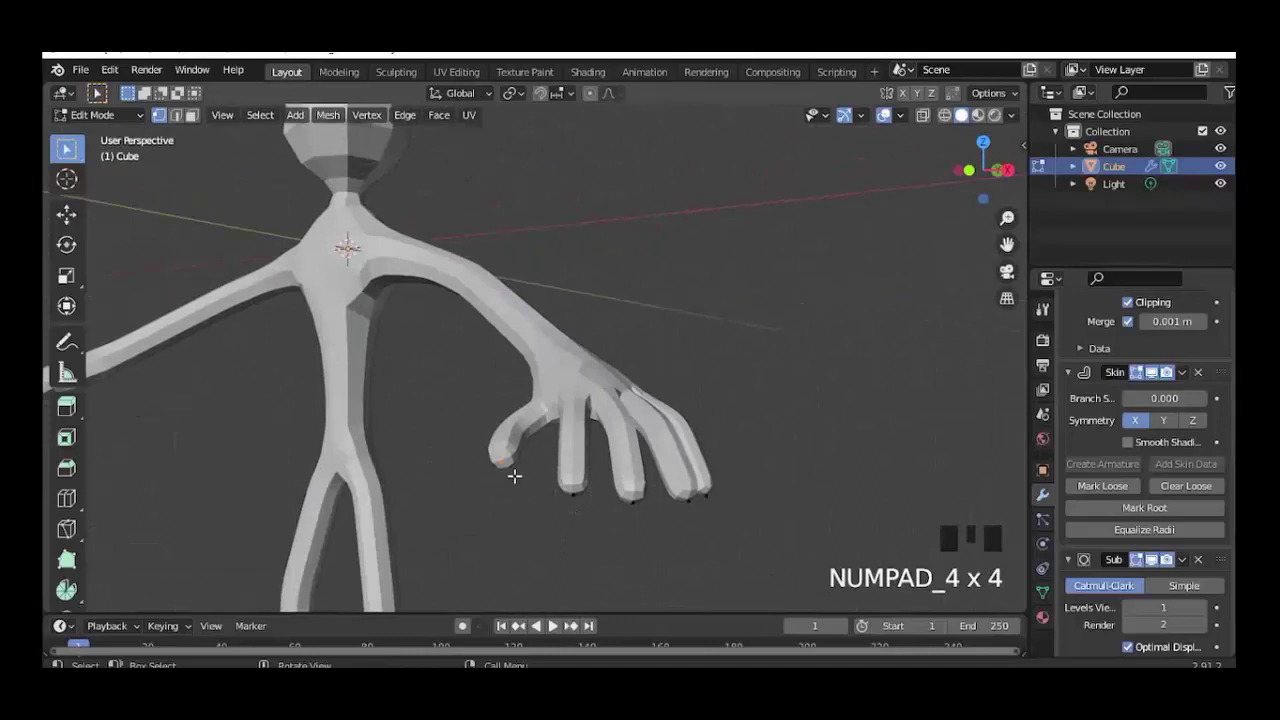
{"action": "key", "text": "g"}
{"action": "key", "text": "z"}
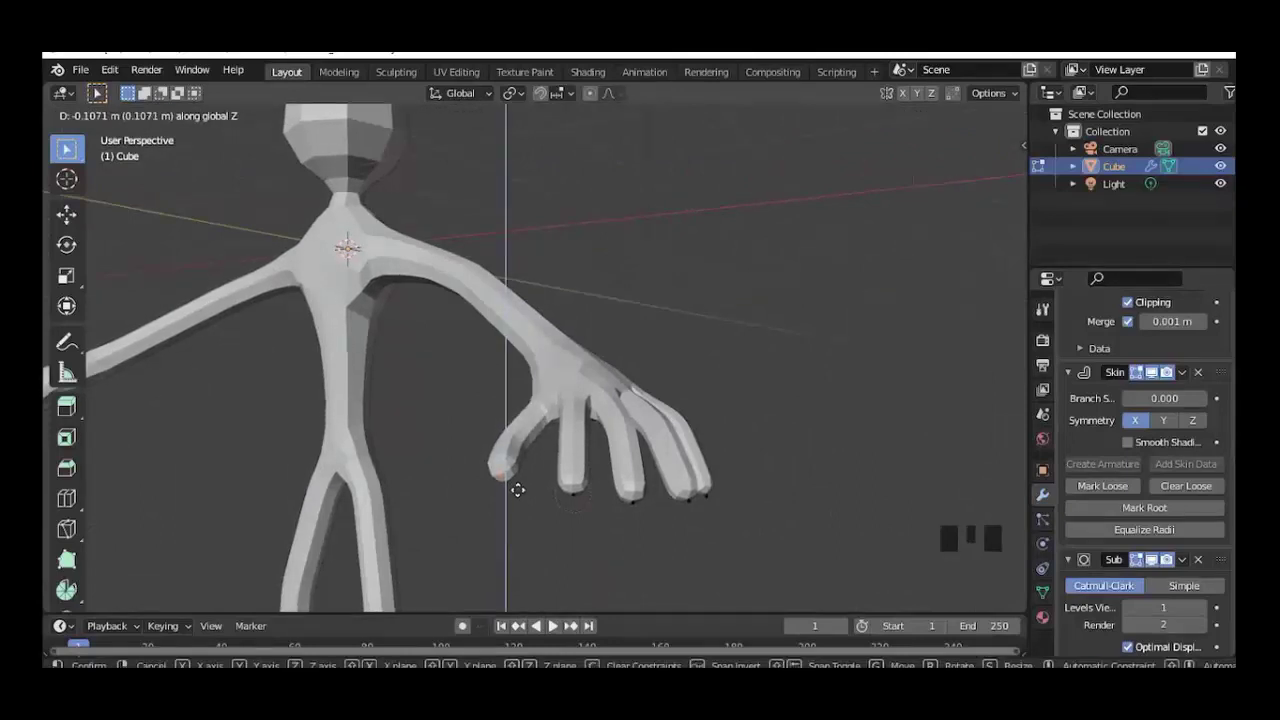
{"action": "left_click", "coordinate": [451, 483]}
Nudge the thumb tip freely so it hooks beside the fingers.
{"action": "mouse_move", "coordinate": [451, 483]}
{"action": "middle_mouse_down"}
{"action": "mouse_move", "coordinate": [580, 508]}
{"action": "mouse_move", "coordinate": [646, 471]}
{"action": "middle_mouse_up"}
{"action": "key", "text": "g"}
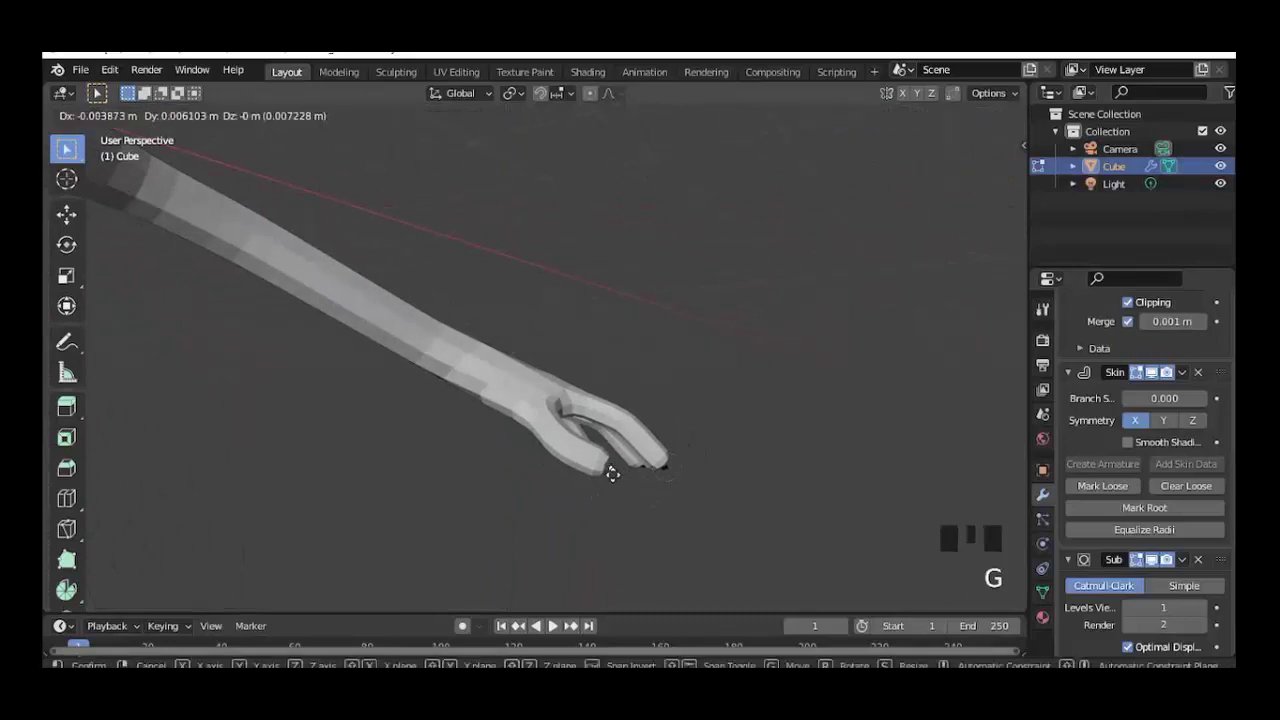
{"action": "left_click", "coordinate": [611, 479]}
{"action": "mouse_move", "coordinate": [603, 474]}
{"action": "middle_mouse_down"}
{"action": "mouse_move", "coordinate": [677, 417]}
{"action": "mouse_move", "coordinate": [580, 455]}
{"action": "mouse_move", "coordinate": [577, 497]}
{"action": "mouse_move", "coordinate": [437, 500]}
{"action": "mouse_move", "coordinate": [411, 449]}
{"action": "mouse_move", "coordinate": [457, 423]}
{"action": "mouse_move", "coordinate": [675, 486]}
{"action": "mouse_move", "coordinate": [711, 357]}
{"action": "mouse_move", "coordinate": [400, 543]}
{"action": "mouse_move", "coordinate": [543, 524]}
{"action": "middle_mouse_up"}
{"action": "scroll", "coordinate": [494, 403], "scroll_direction": "down", "scroll_amount": 3}
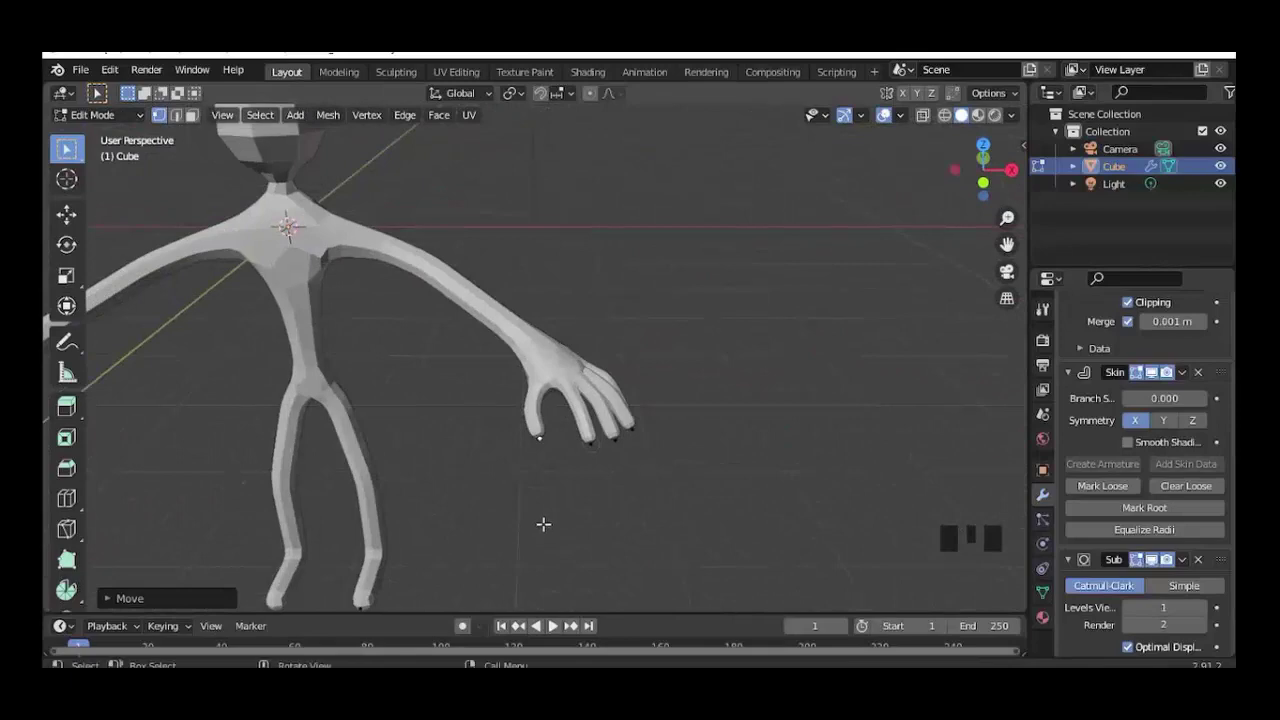
{"action": "scroll", "coordinate": [612, 421], "scroll_direction": "up", "scroll_amount": 3}
{"action": "mouse_move", "coordinate": [612, 421]}
{"action": "middle_mouse_down"}
{"action": "mouse_move", "coordinate": [634, 522]}
{"action": "mouse_move", "coordinate": [623, 325]}
{"action": "mouse_move", "coordinate": [500, 329]}
{"action": "mouse_move", "coordinate": [459, 355]}
{"action": "mouse_move", "coordinate": [457, 398]}
{"action": "mouse_move", "coordinate": [500, 434]}
{"action": "mouse_move", "coordinate": [555, 444]}
{"action": "mouse_move", "coordinate": [660, 420]}
{"action": "mouse_move", "coordinate": [840, 429]}
{"action": "mouse_move", "coordinate": [700, 470]}
{"action": "middle_mouse_up"}
{"action": "scroll", "coordinate": [636, 517], "scroll_direction": "down", "scroll_amount": 2}
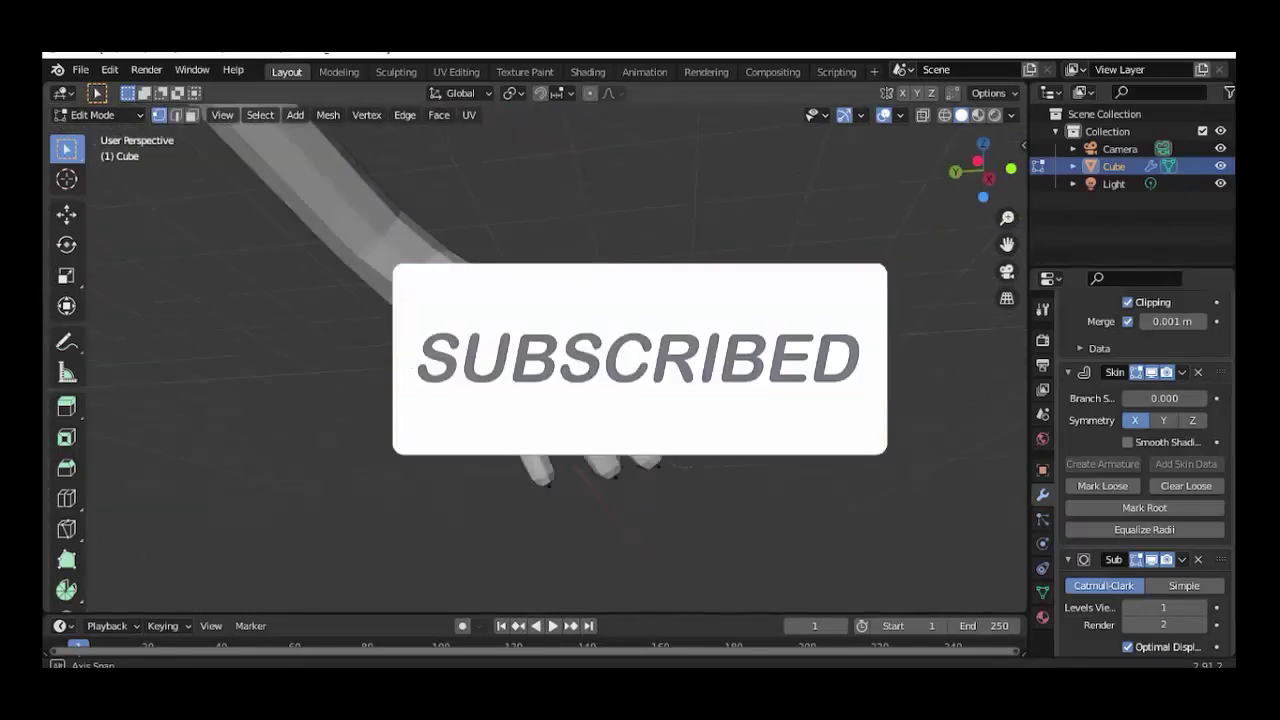
{"action": "middle_click_drag", "start_coordinate": [871, 354], "coordinate": [866, 243]}
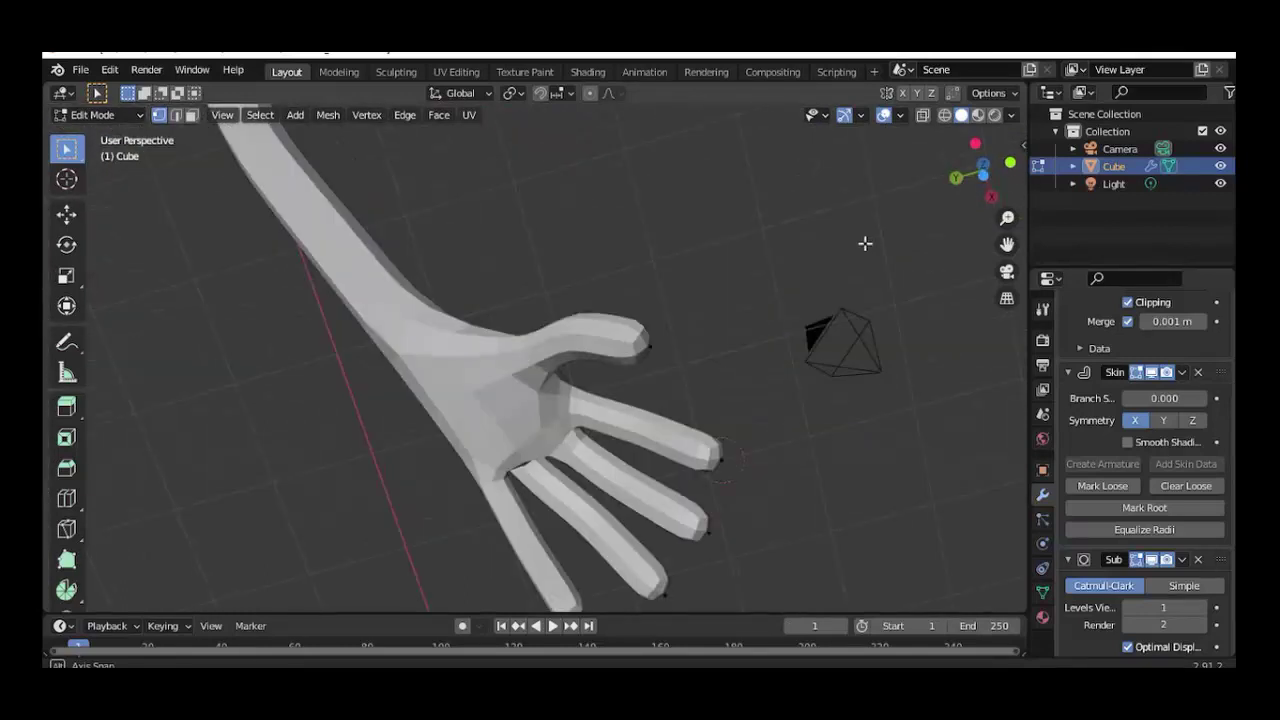